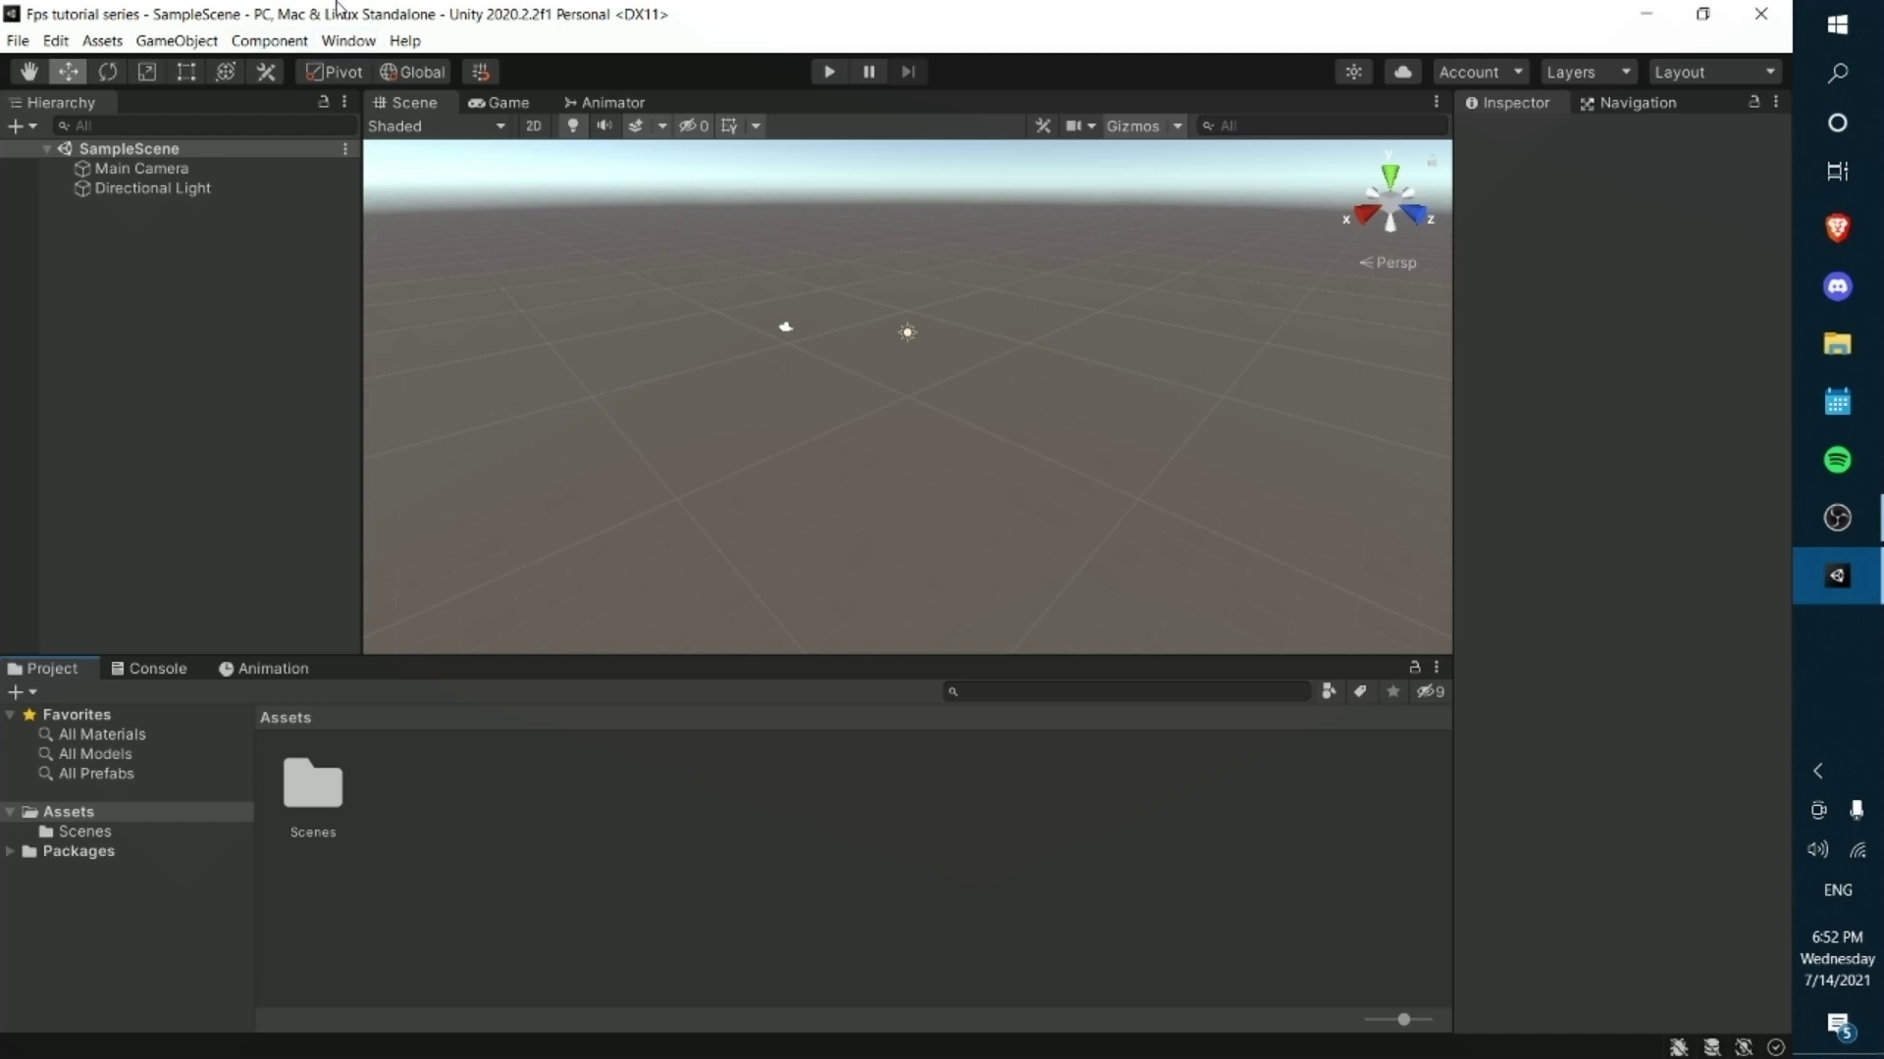
# - In Package Manager's My Assets, search 'standard' and import Standard Assets for Unity 2018.4
pyautogui.click(348, 41)
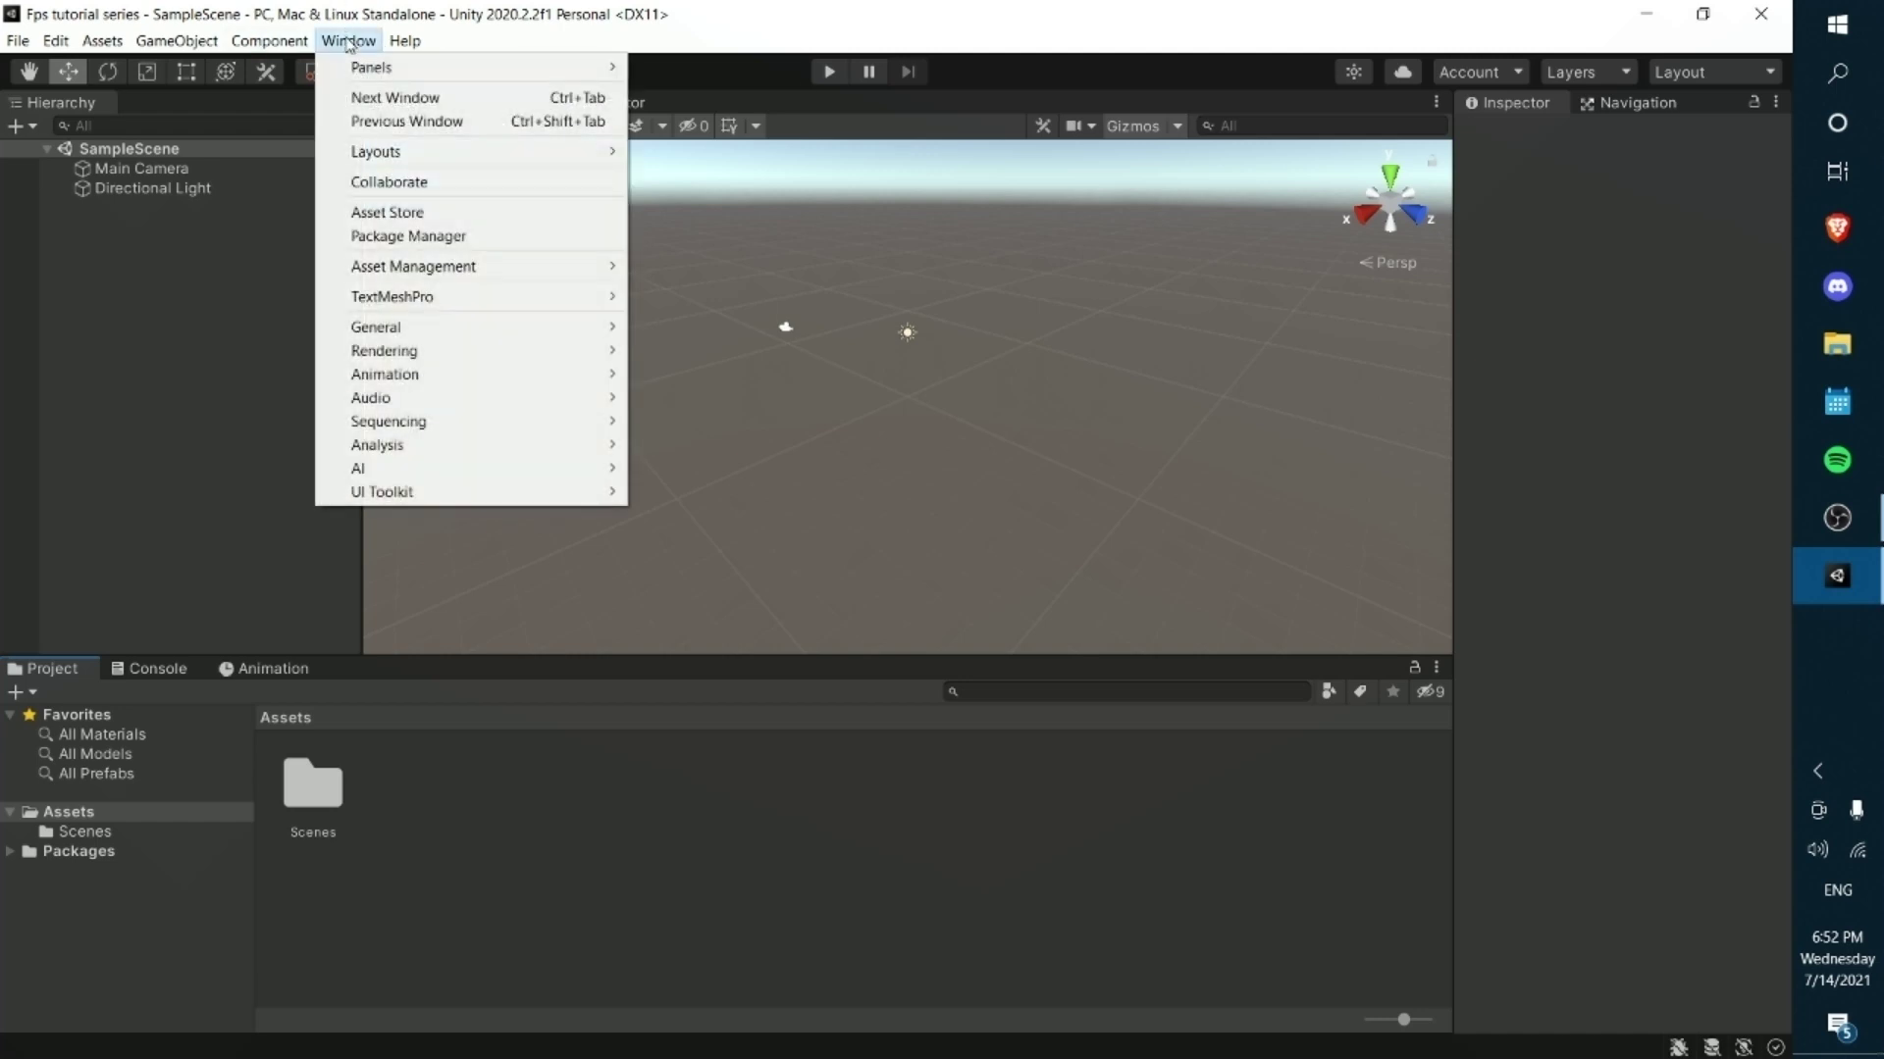
pyautogui.click(407, 238)
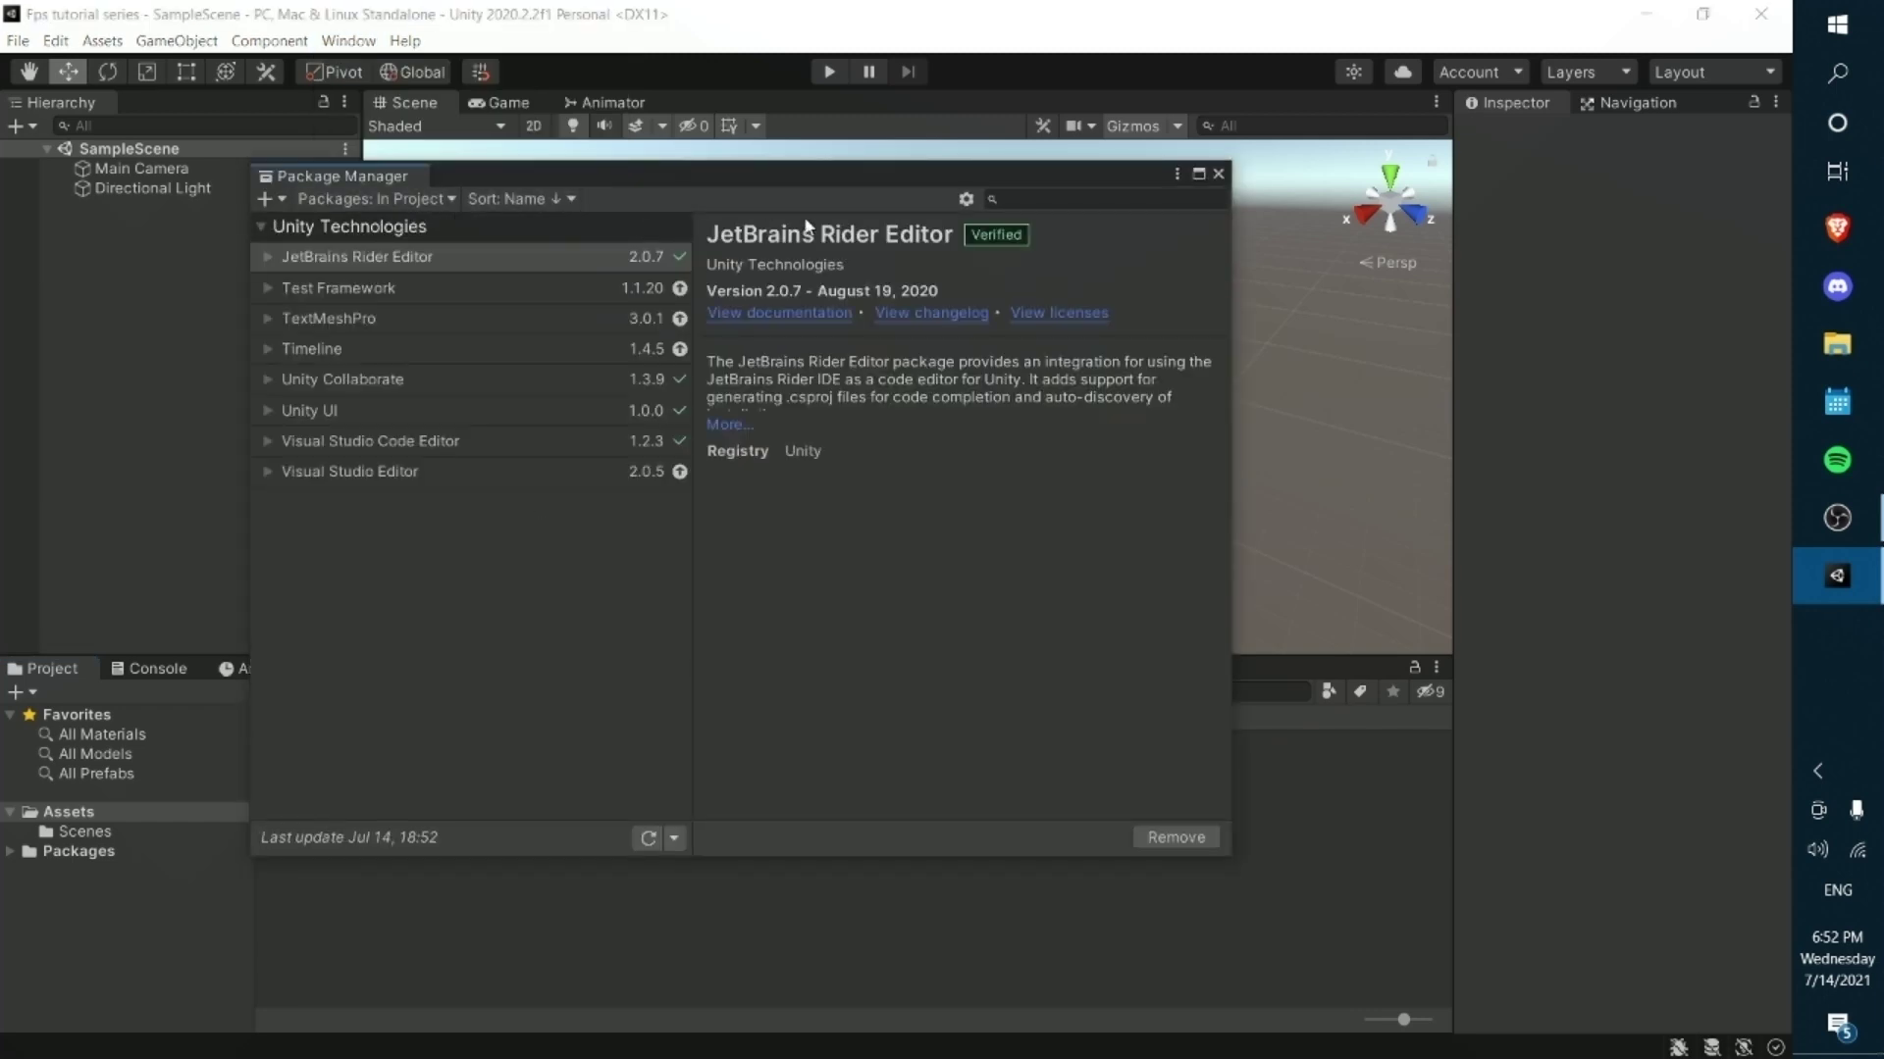
pyautogui.click(1037, 202)
pyautogui.write('gun')
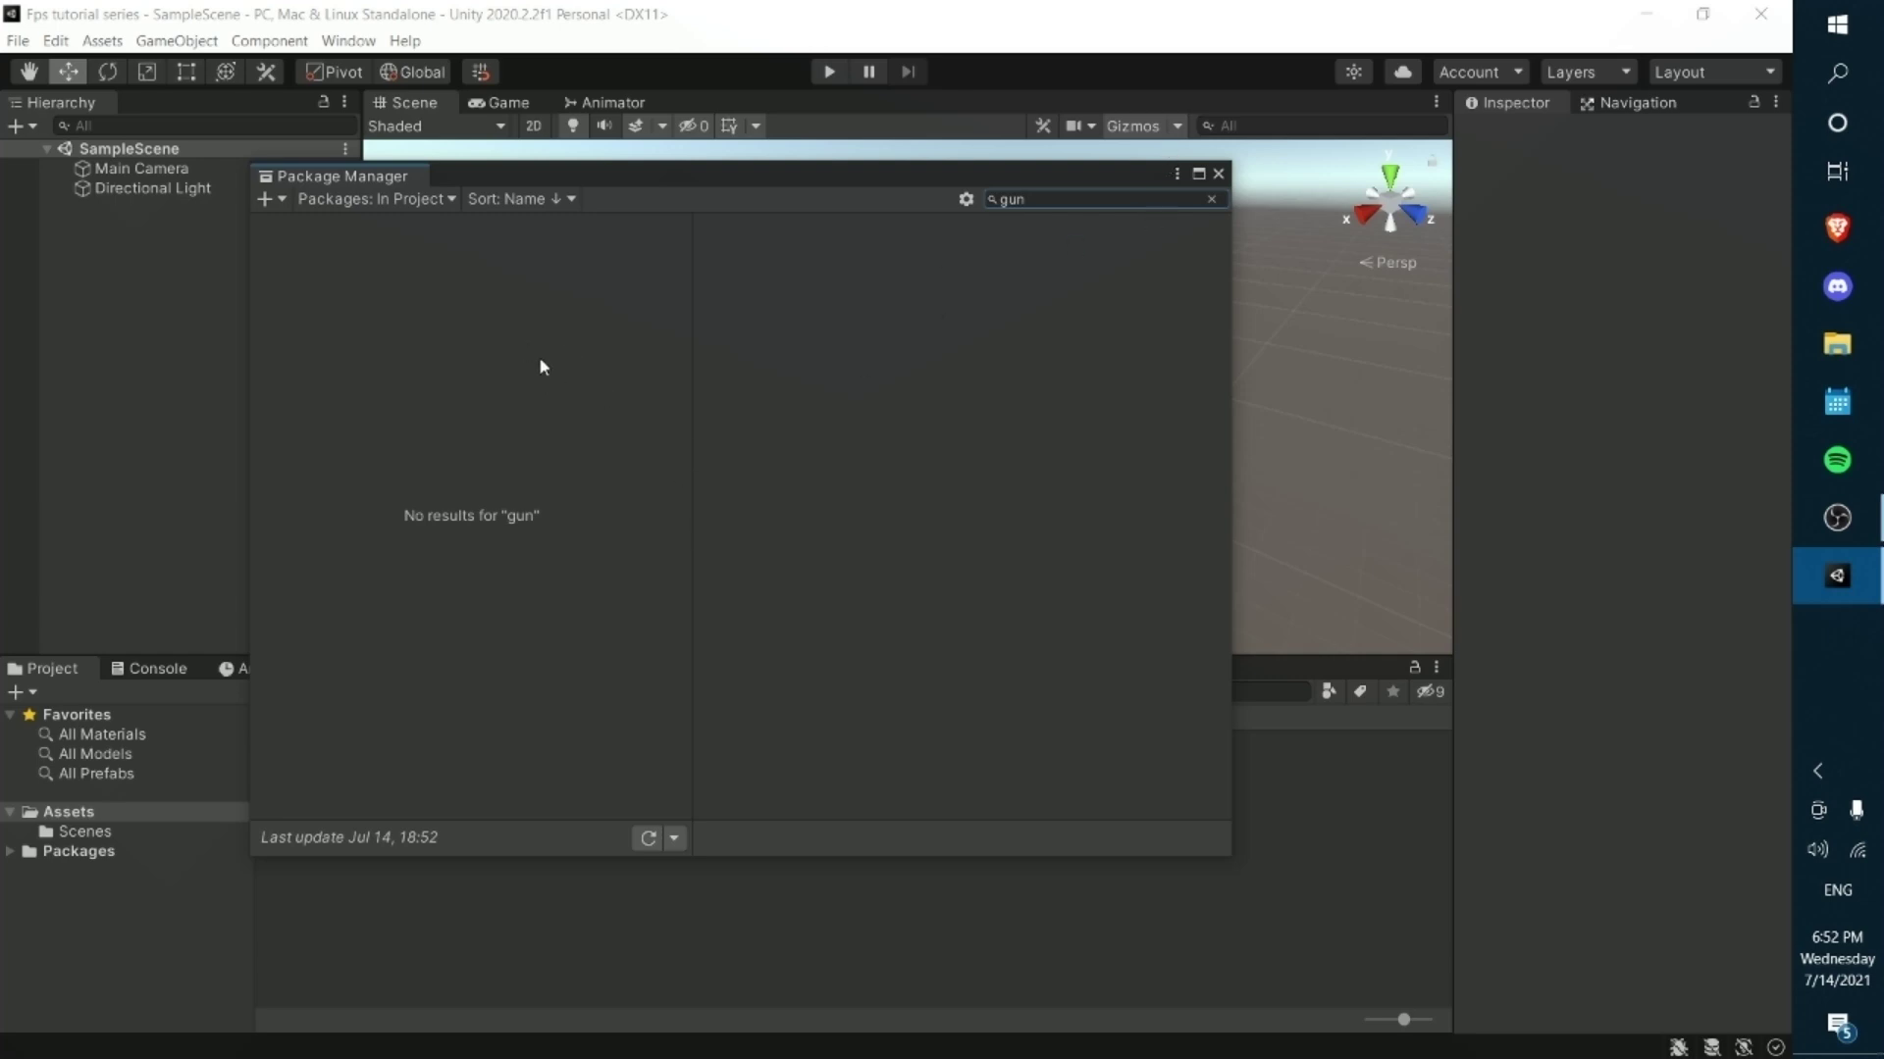
pyautogui.click(1059, 203)
pyautogui.click(445, 199)
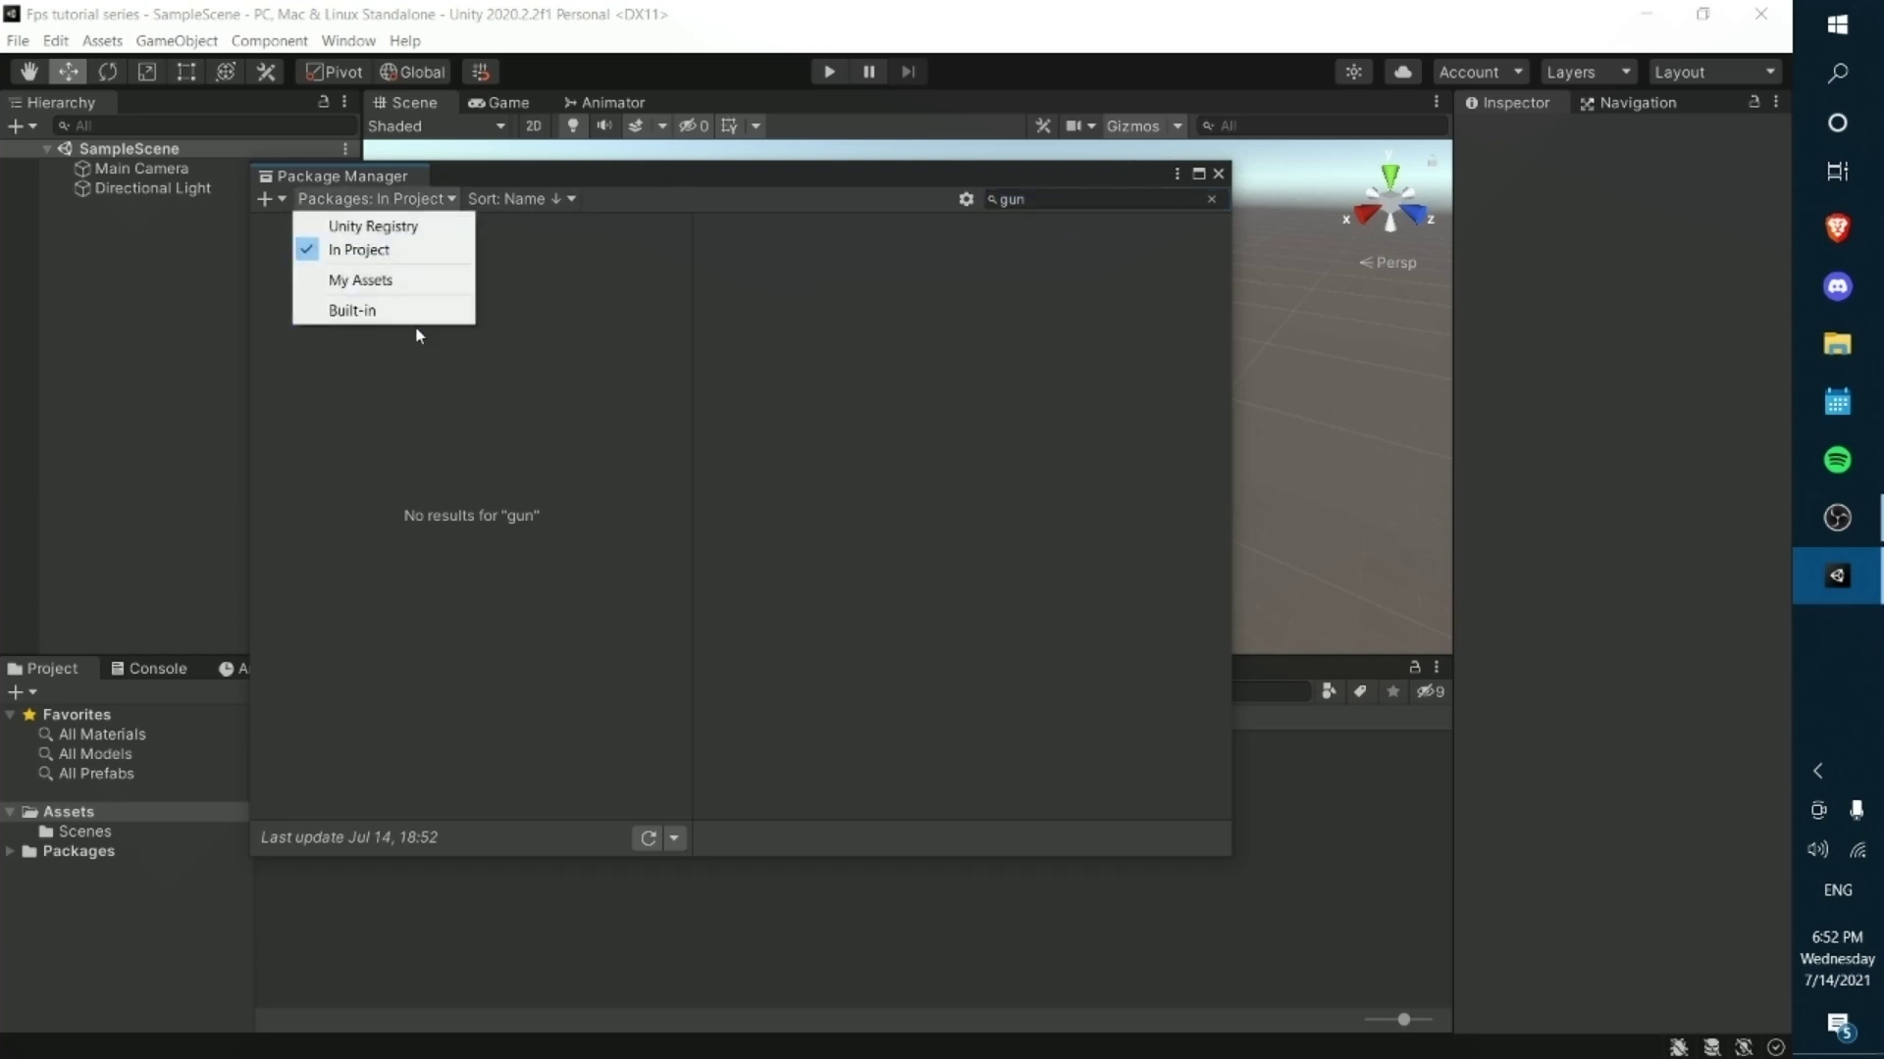
pyautogui.click(403, 278)
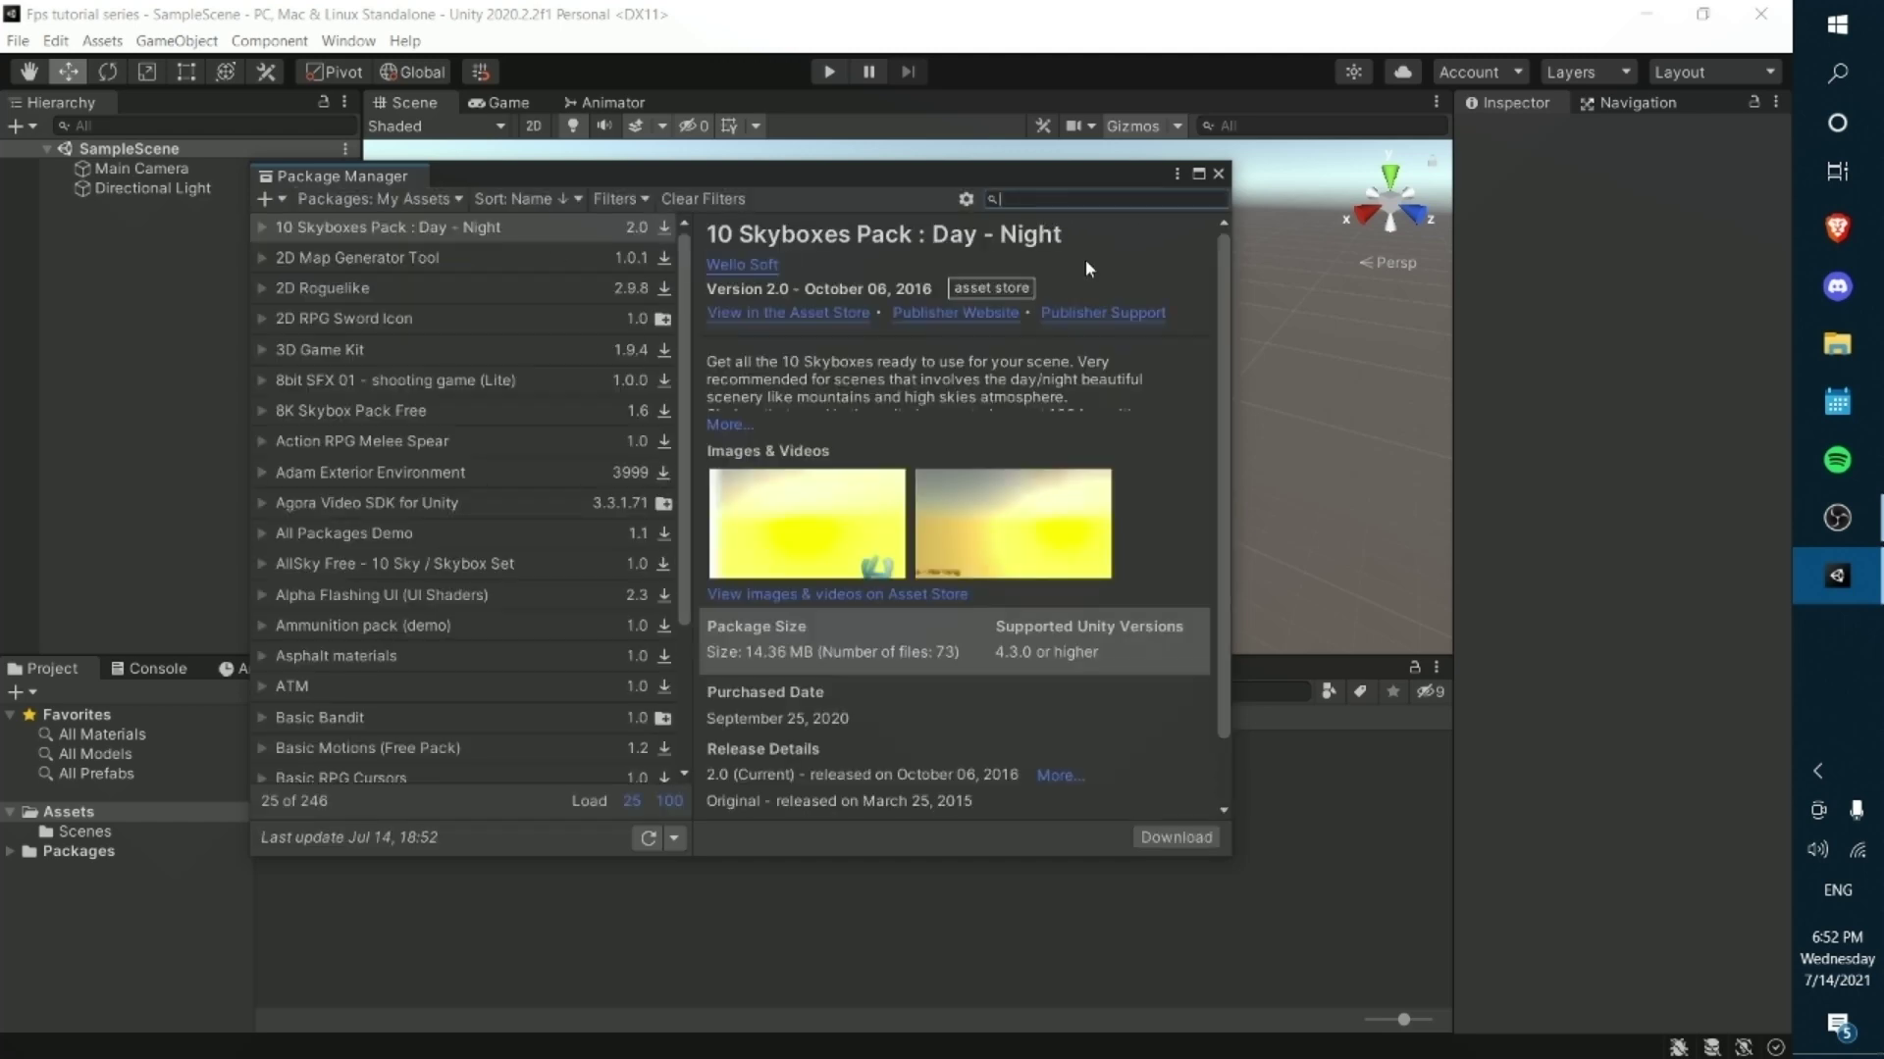
pyautogui.write('standard')
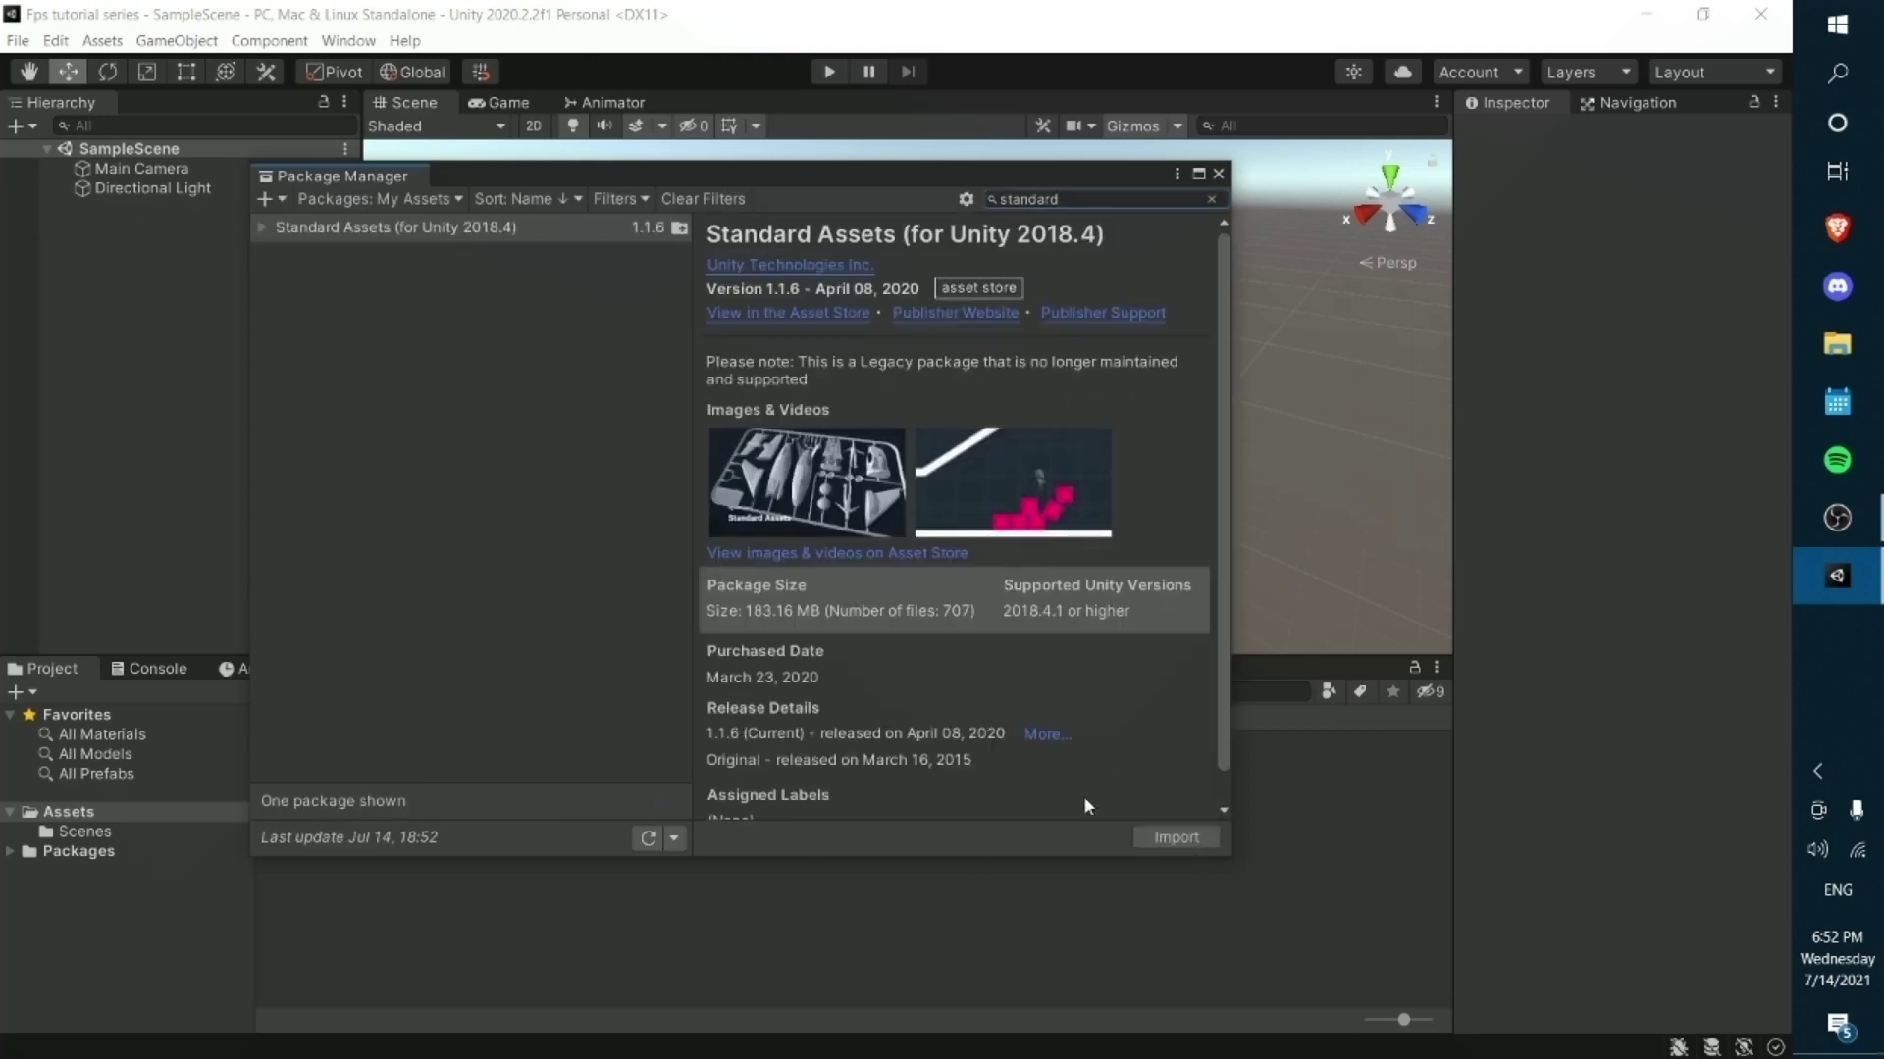
pyautogui.click(1176, 837)
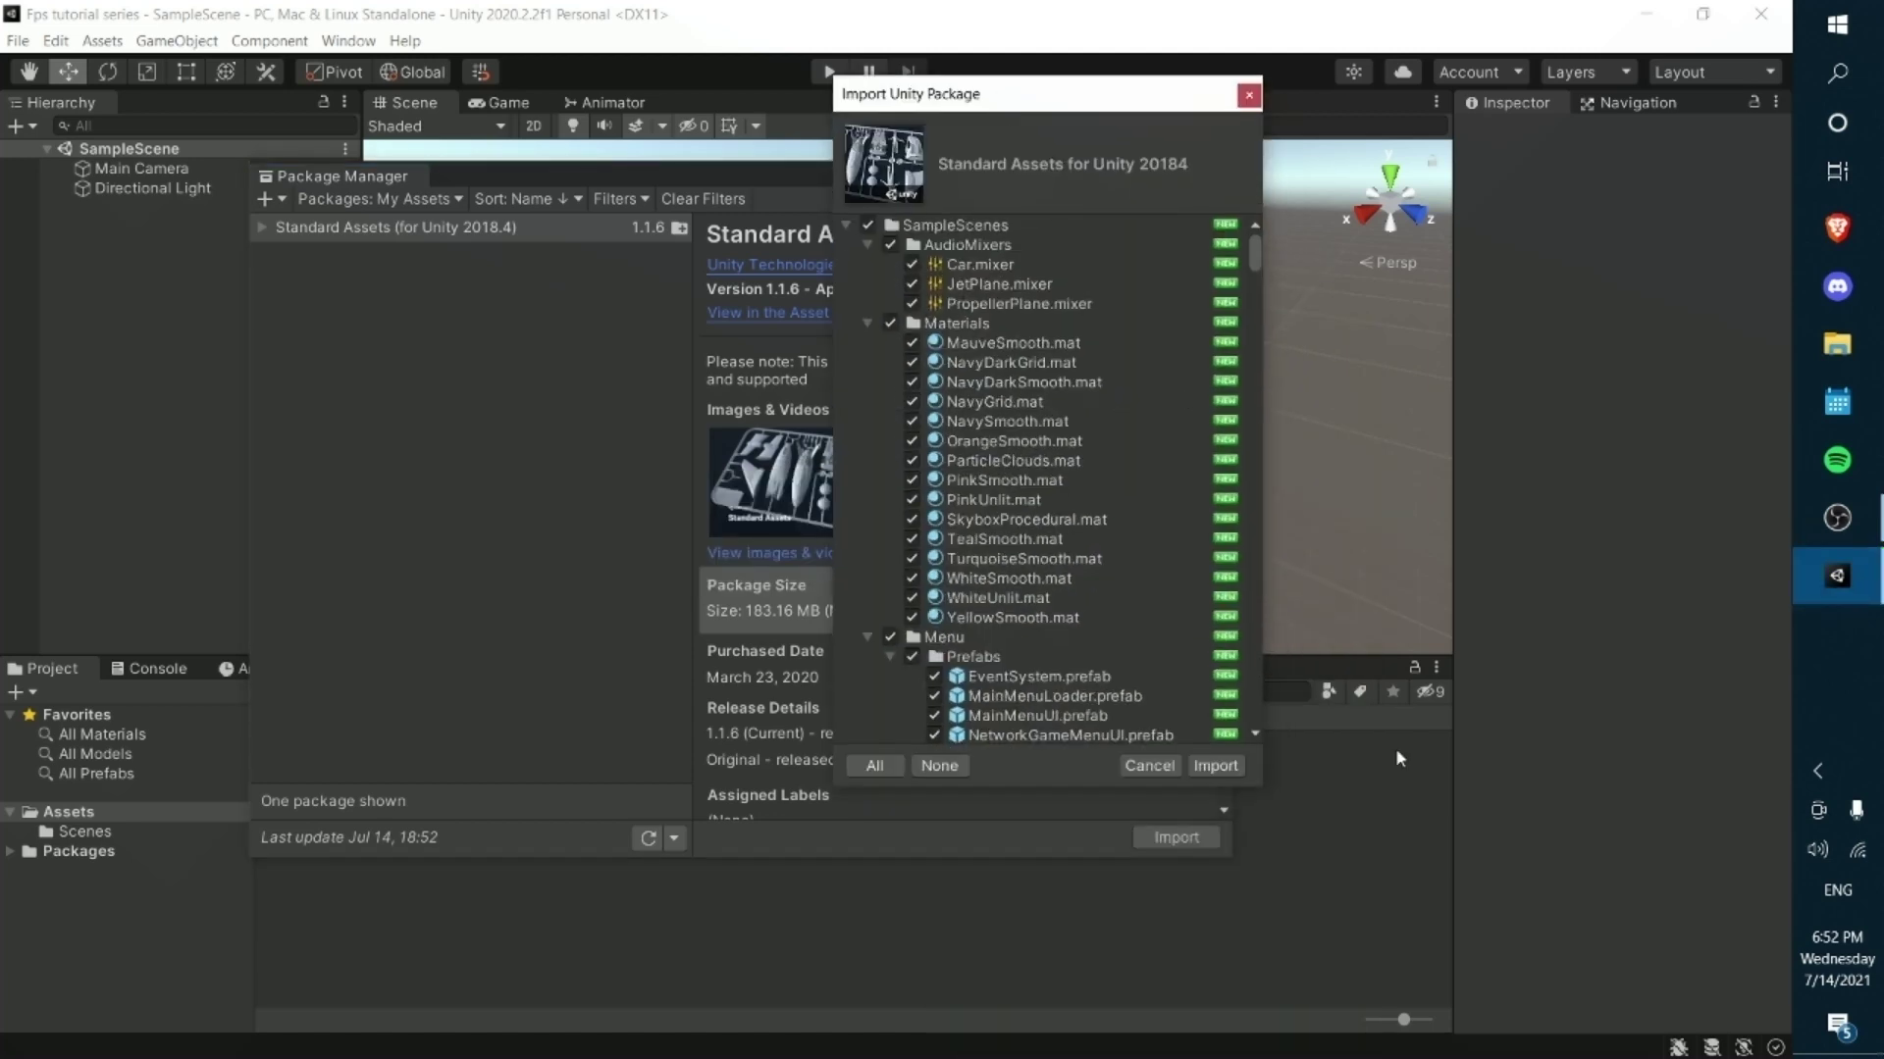
# - Import all Standard Assets files into the project
pyautogui.click(1215, 765)
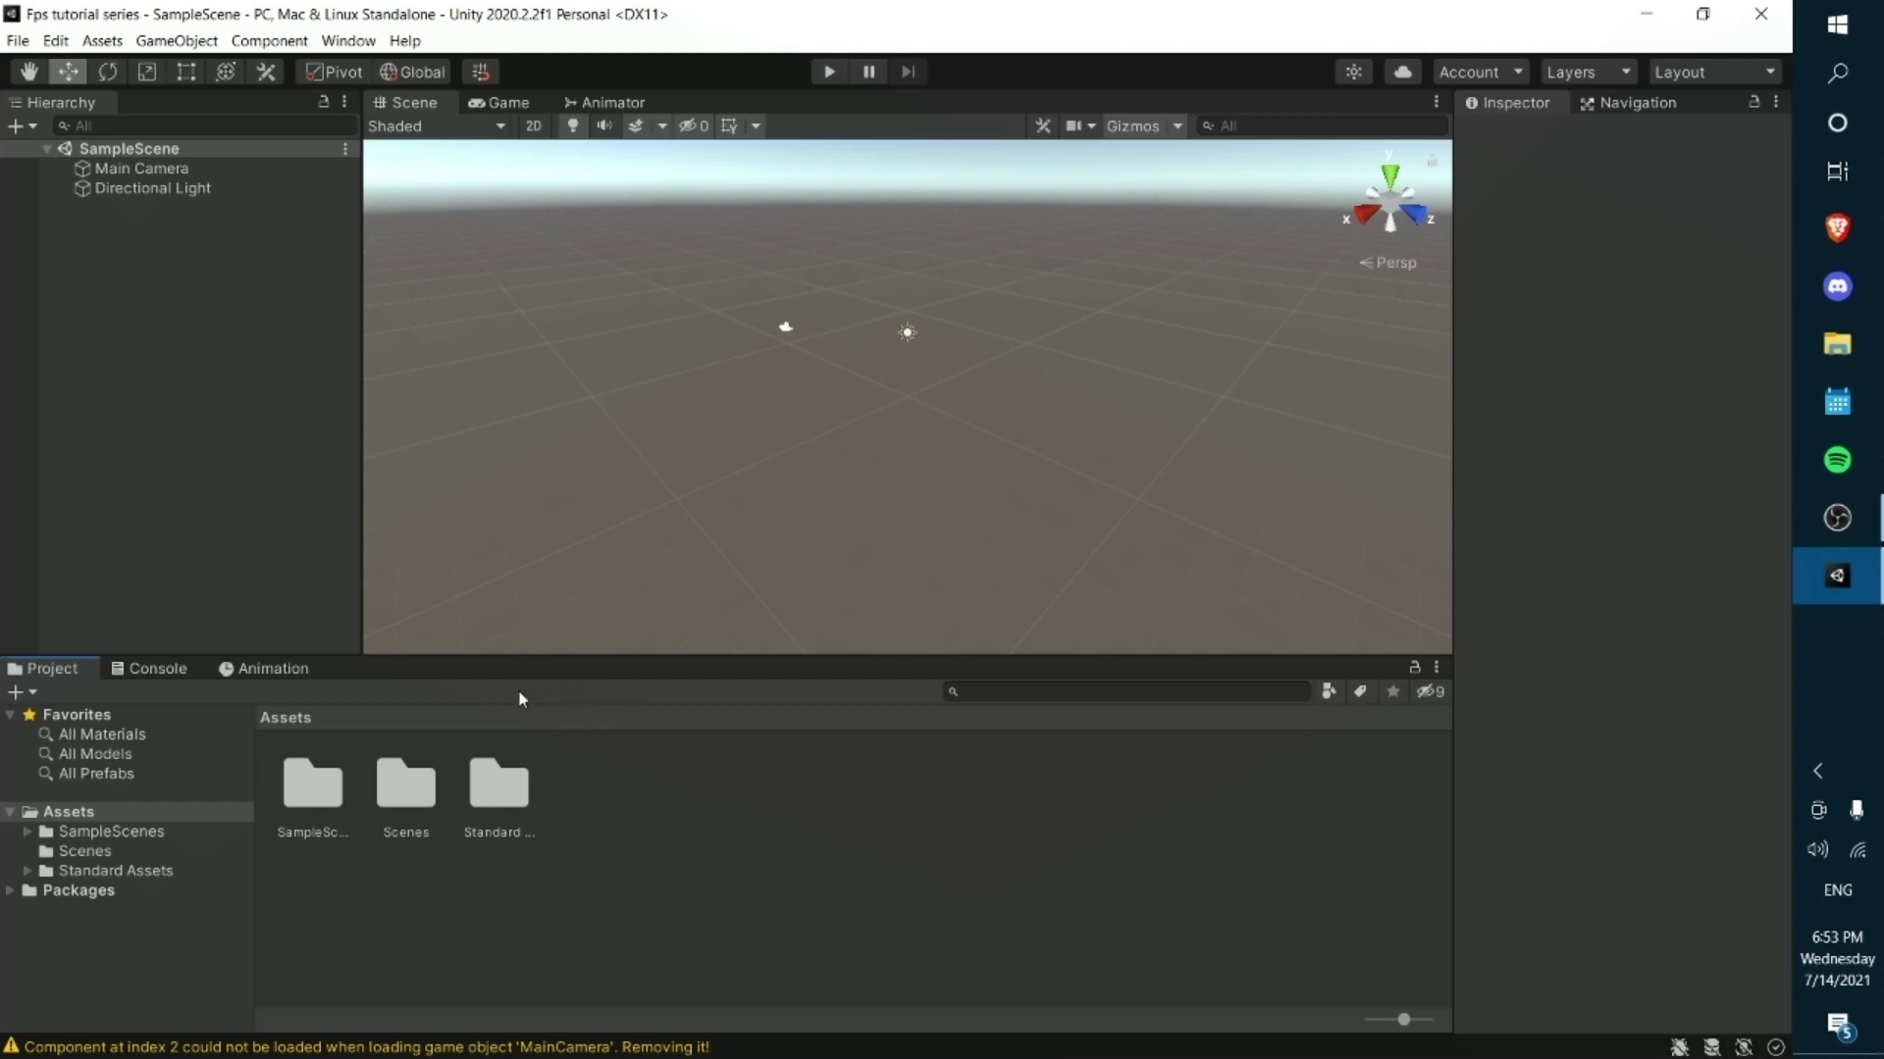
pyautogui.click(348, 40)
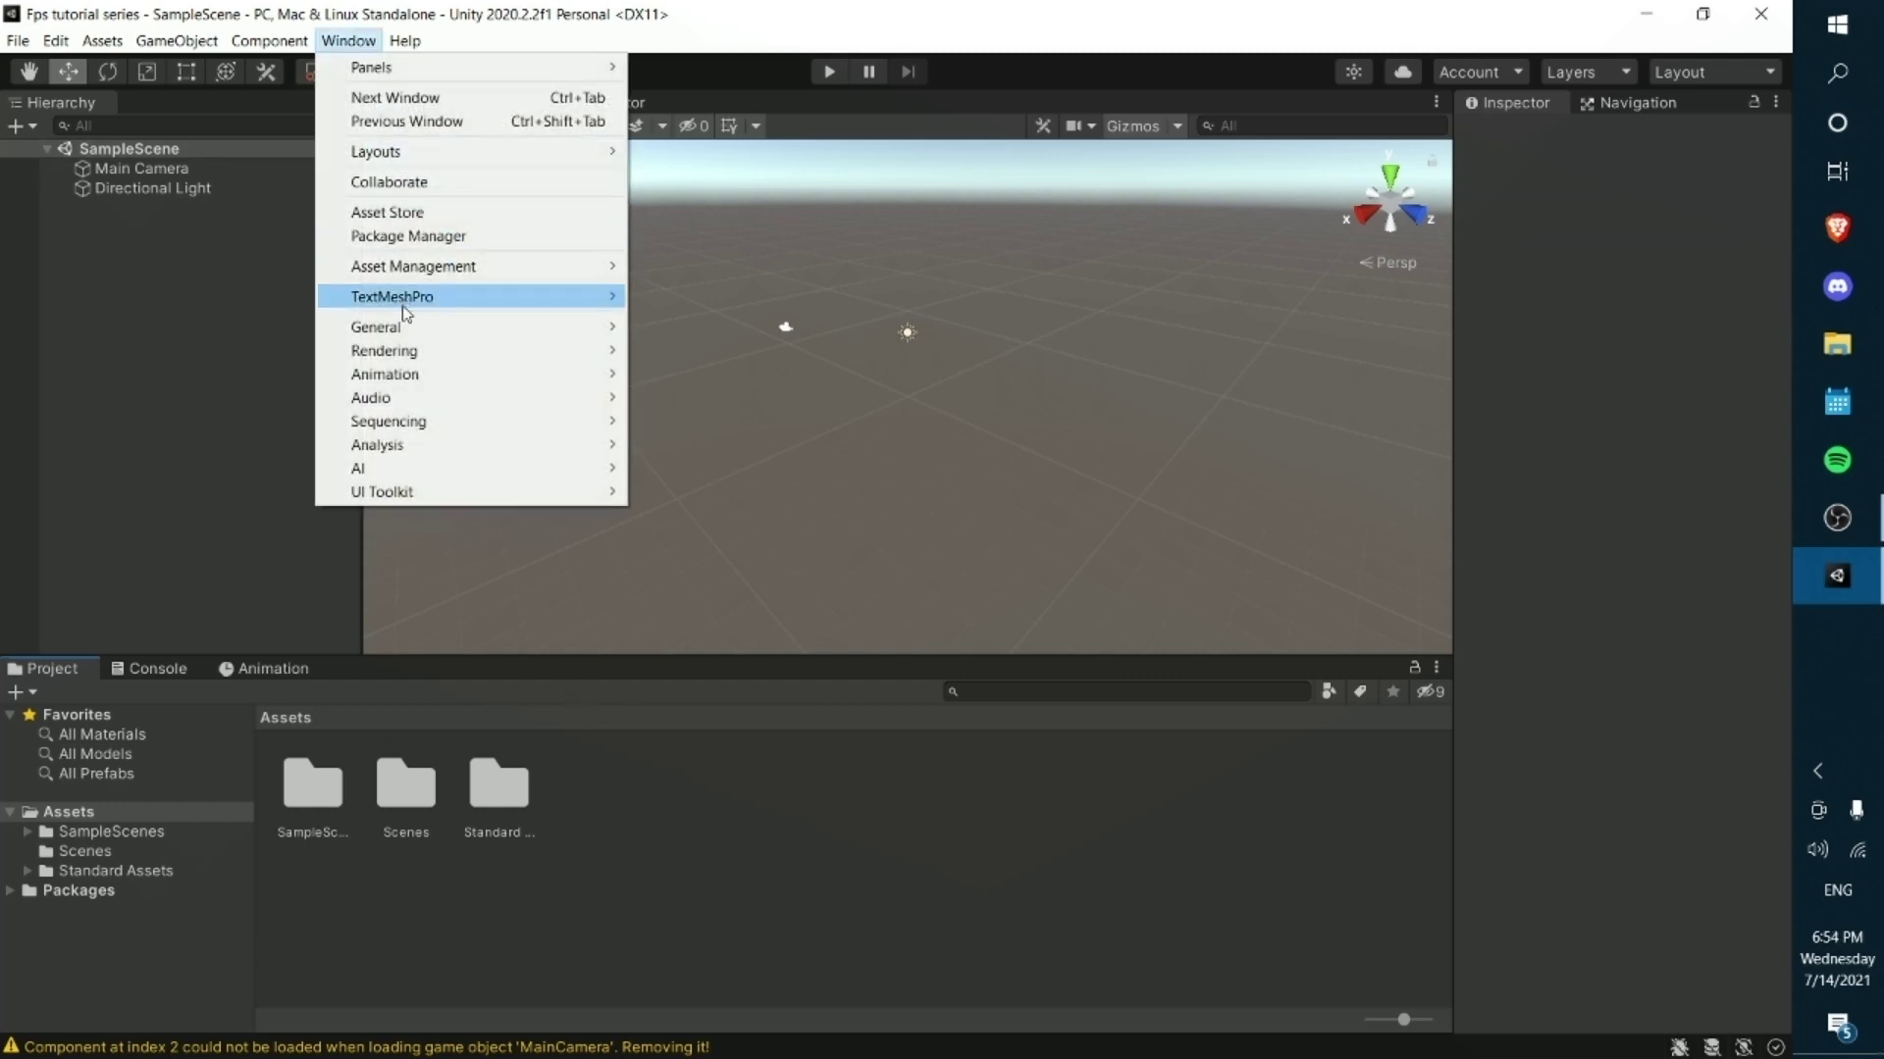
# - Reopen Package Manager, search 'gu' and browse the matching asset packages
pyautogui.click(447, 240)
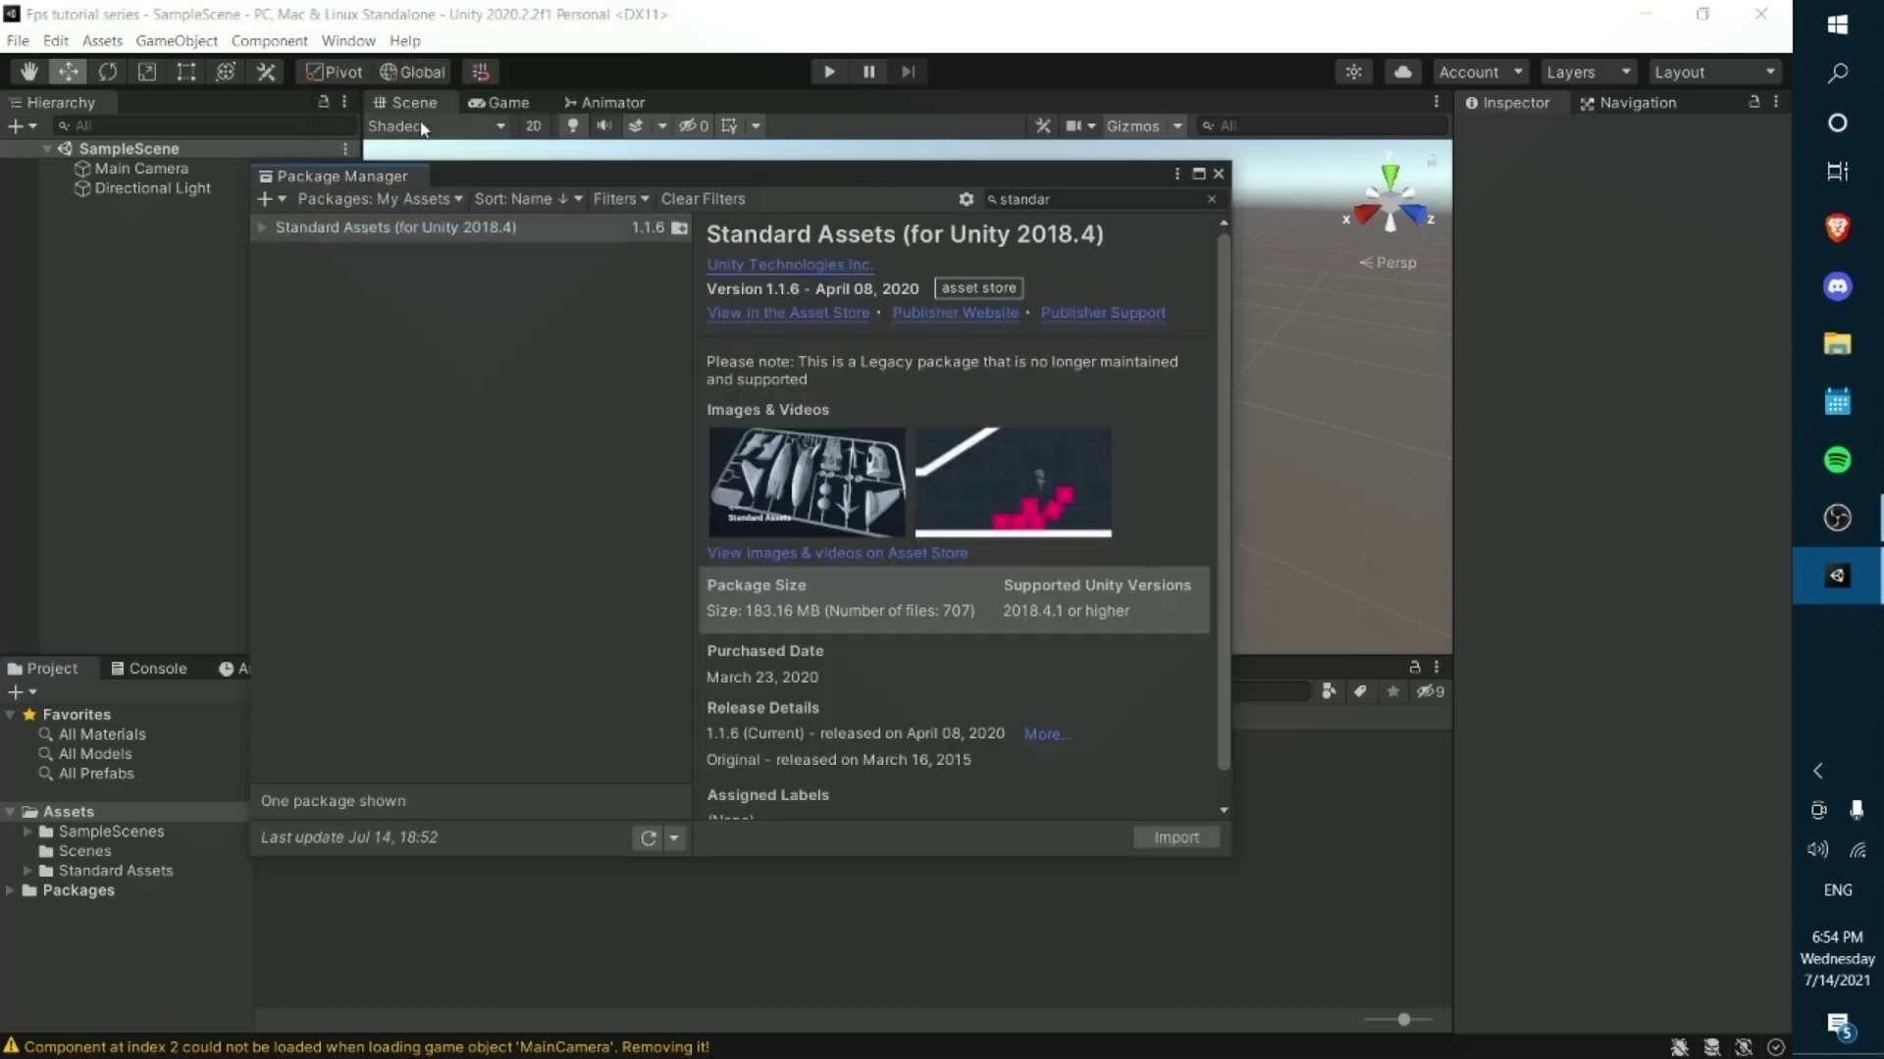
pyautogui.doubleClick(1025, 199)
pyautogui.write('gun')
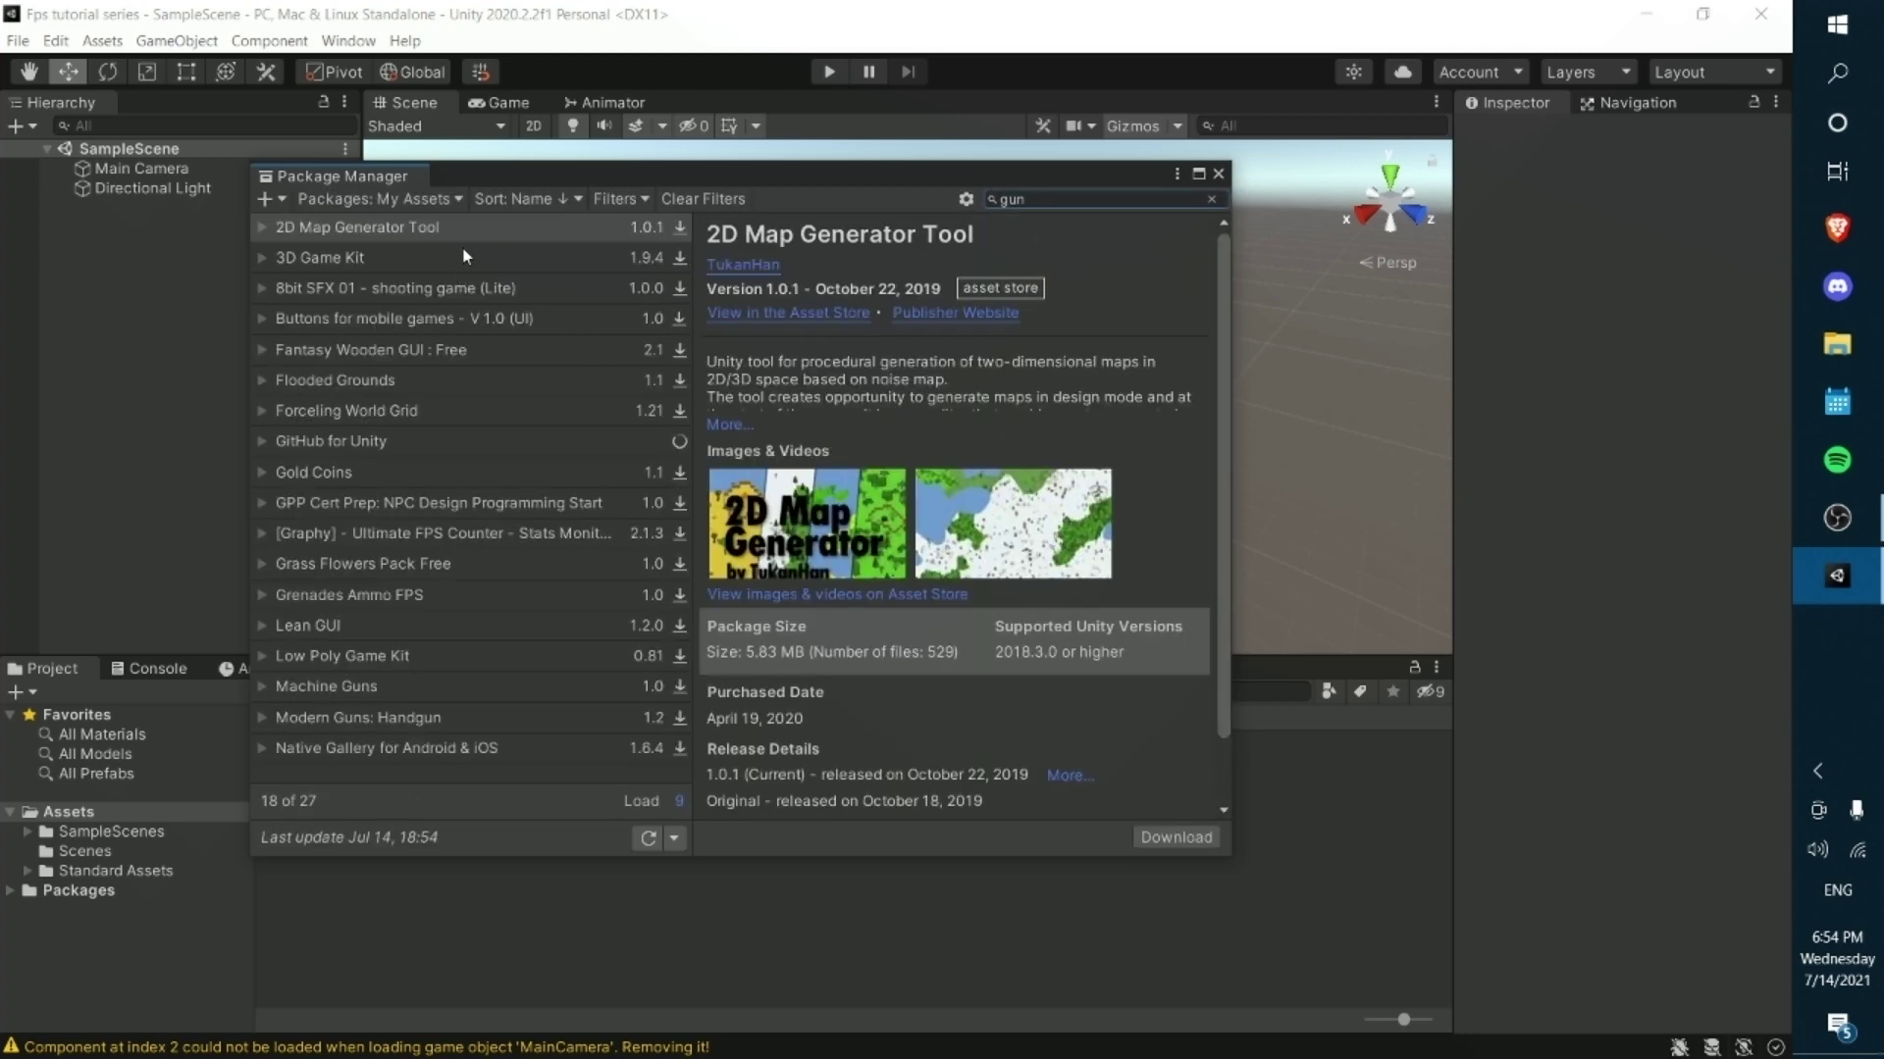
pyautogui.click(458, 259)
pyautogui.click(445, 284)
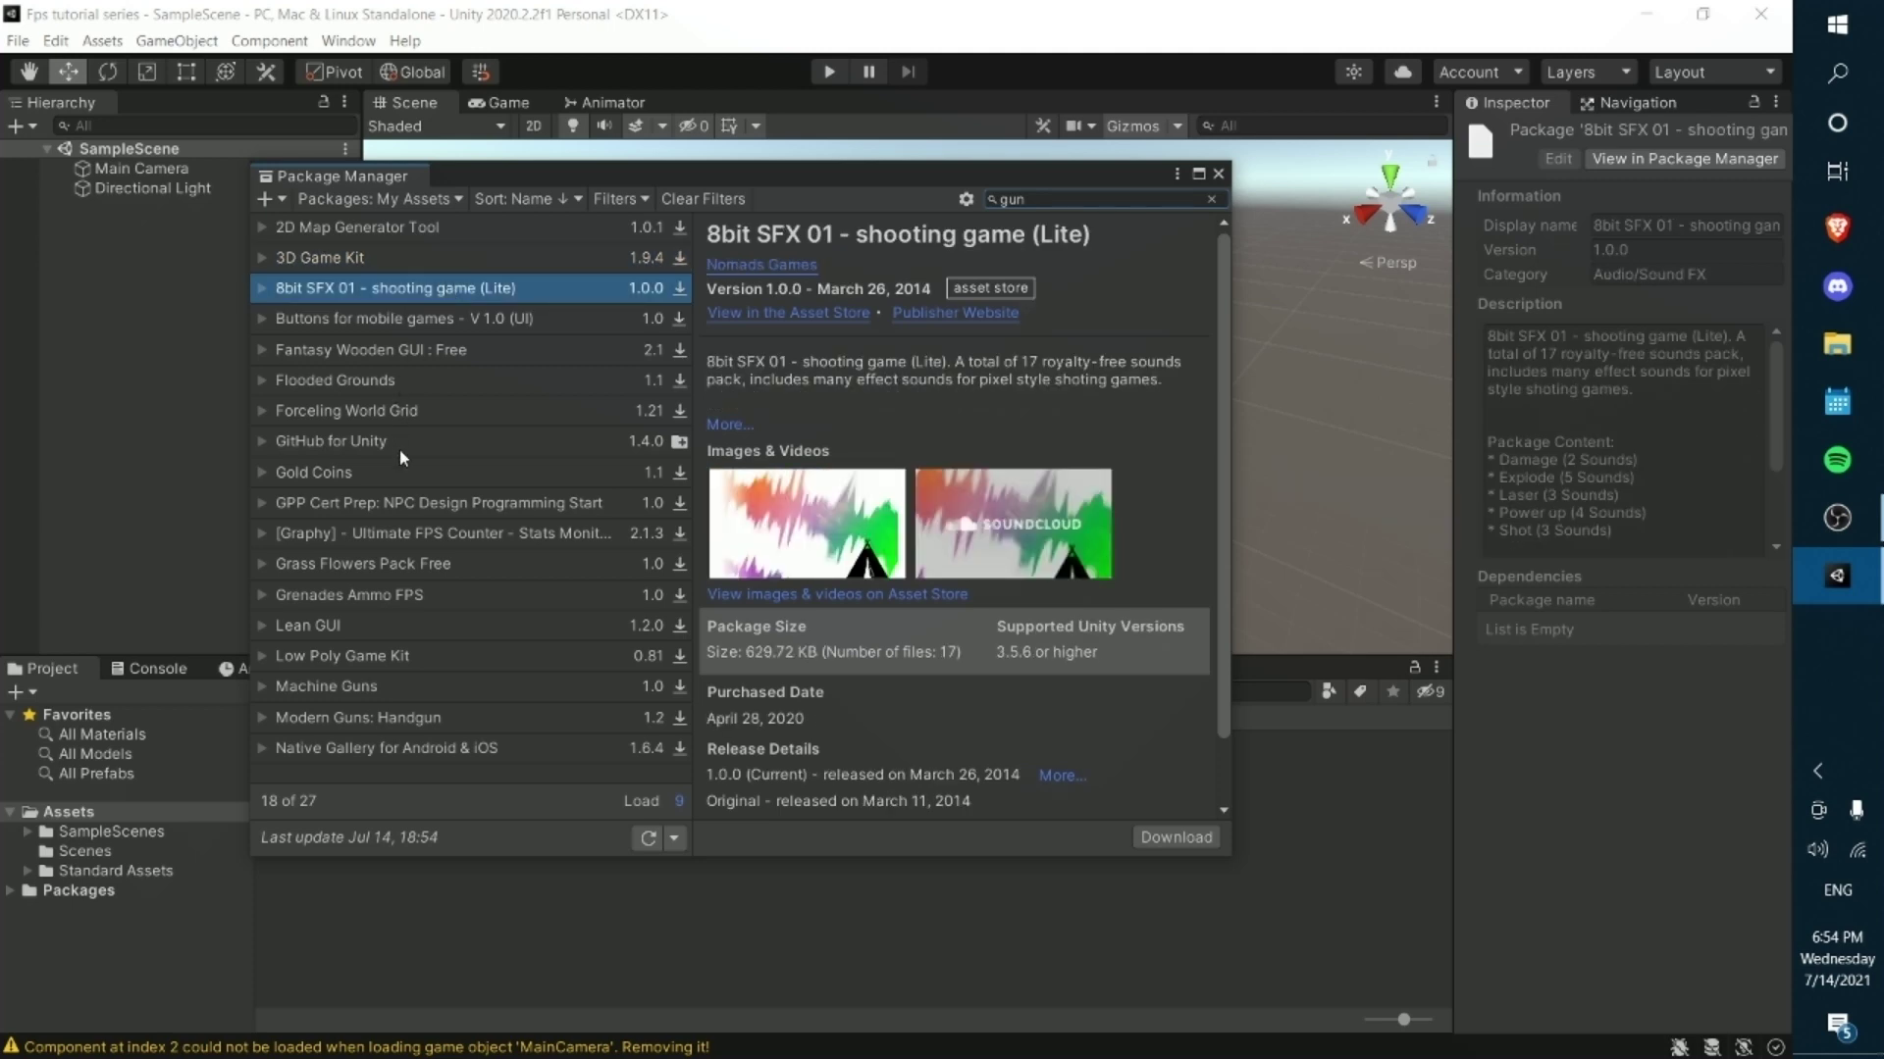
pyautogui.click(420, 654)
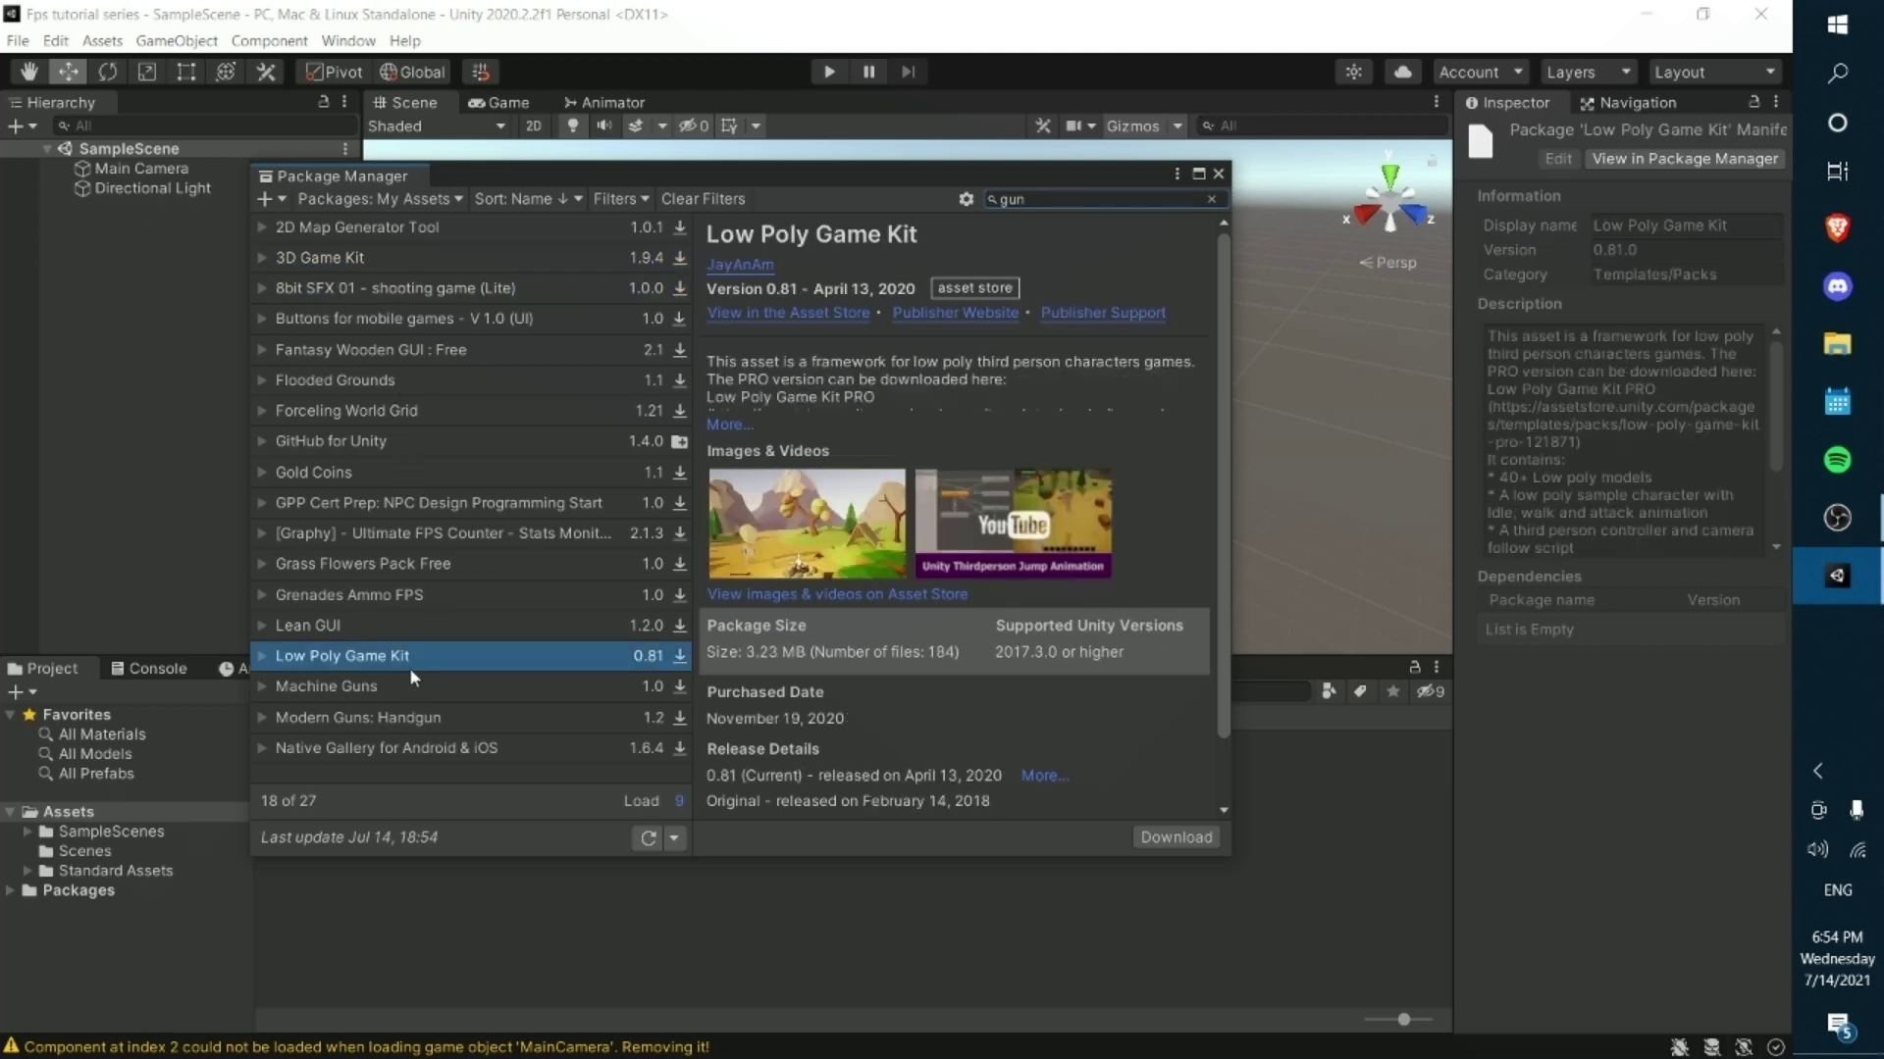
pyautogui.click(405, 683)
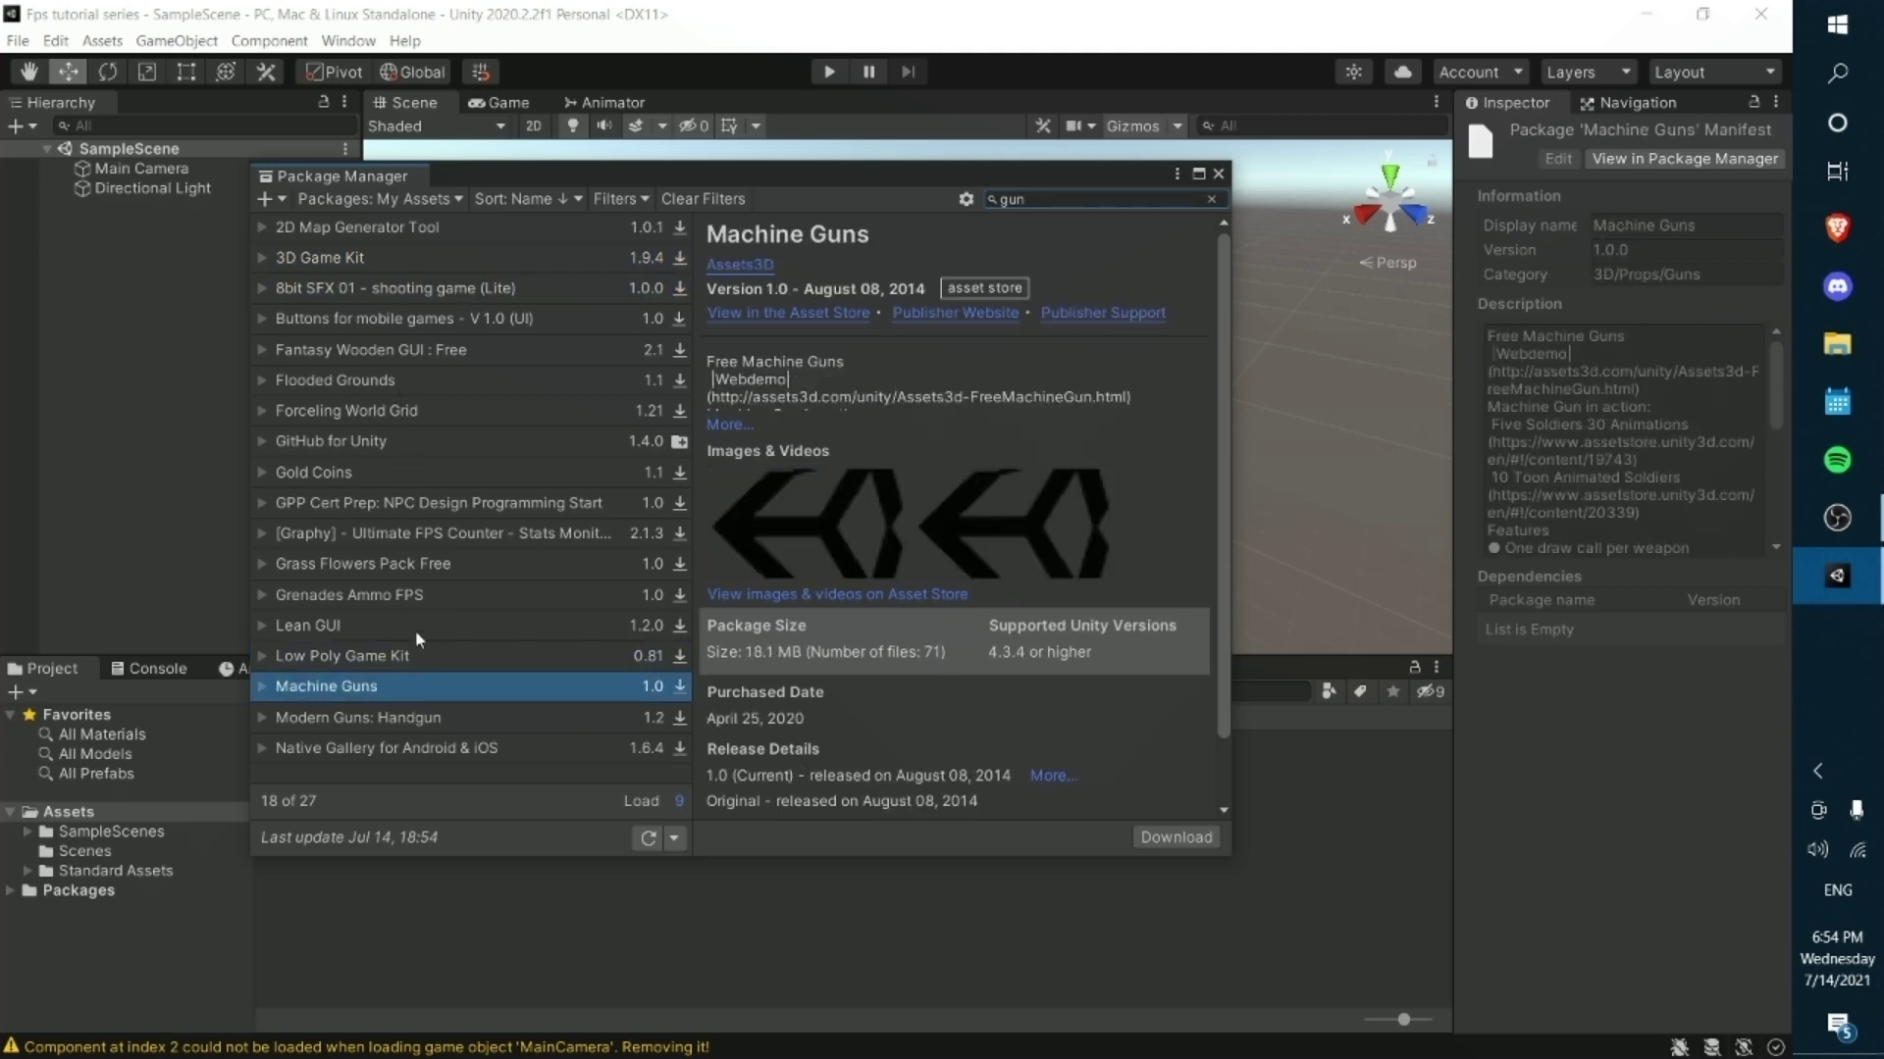
pyautogui.click(415, 626)
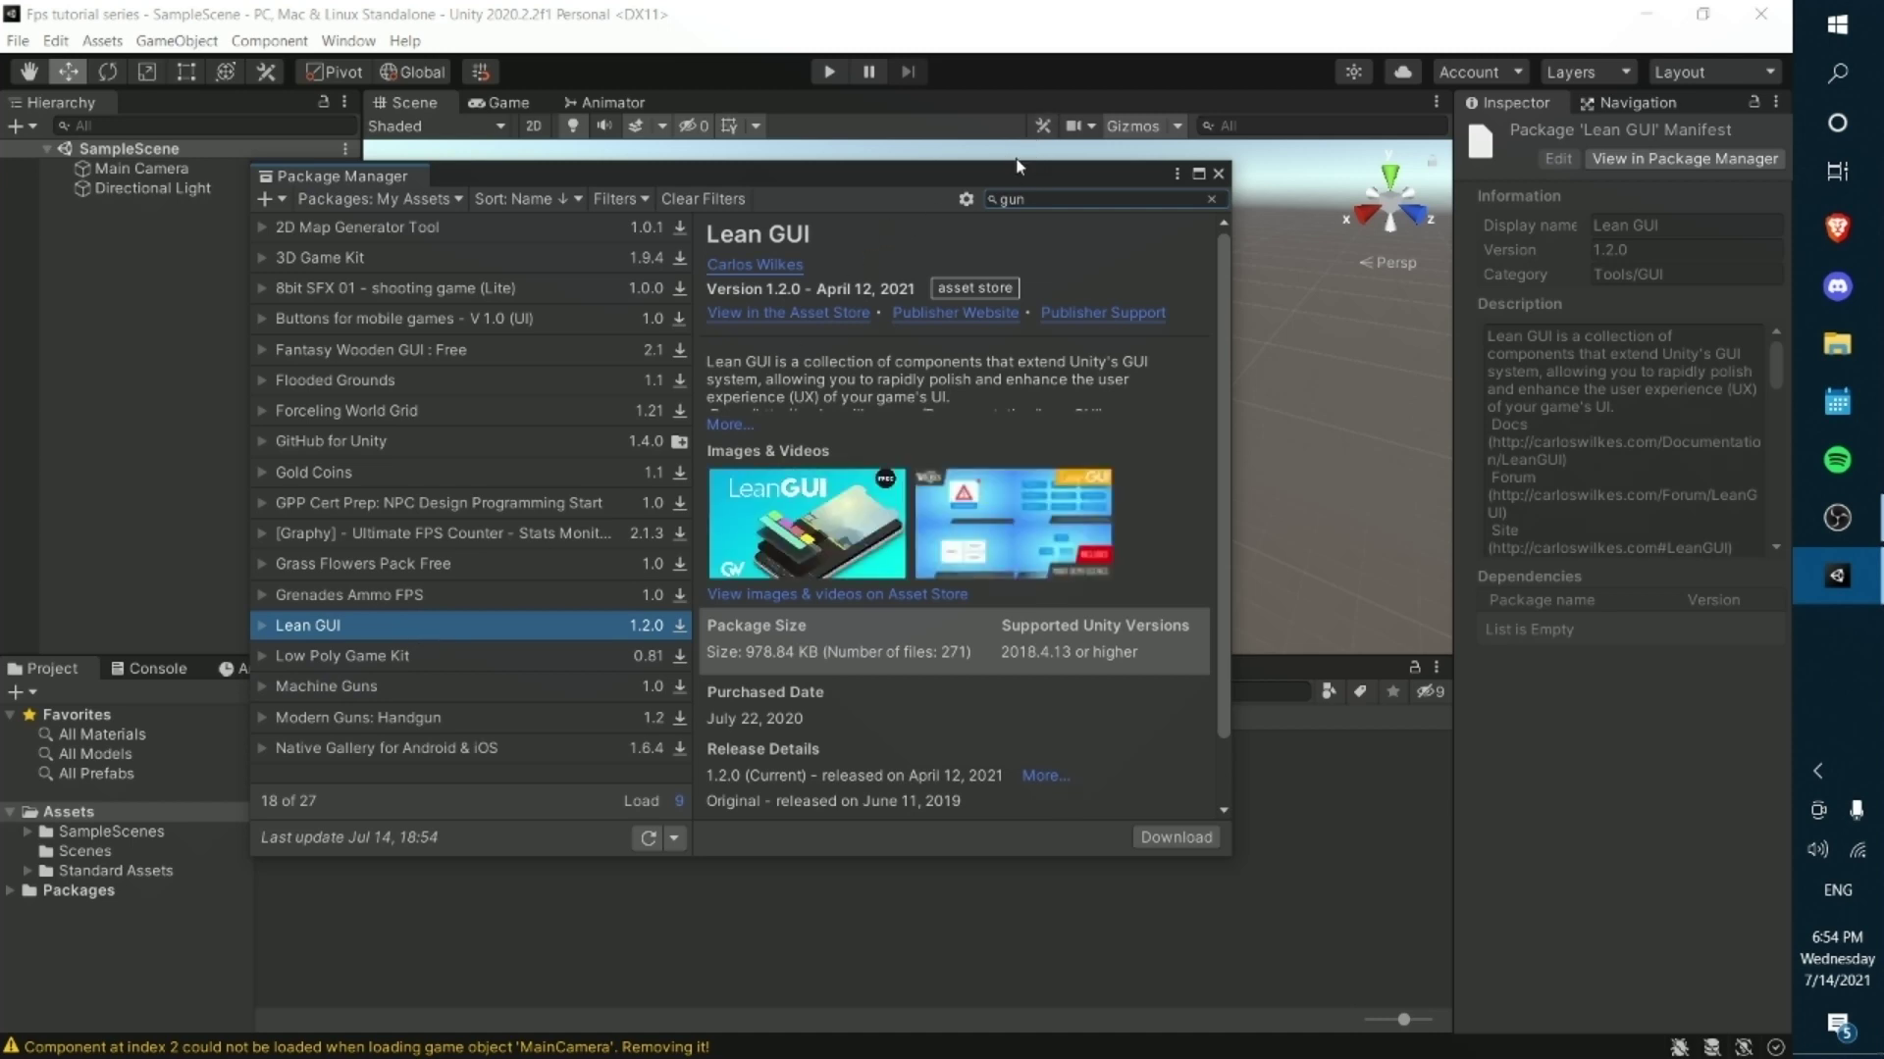
# - Search 'low poly', refine to 'low po', and select Low Poly Weapons VOL.1
pyautogui.click(1043, 200)
pyautogui.write('low poly')
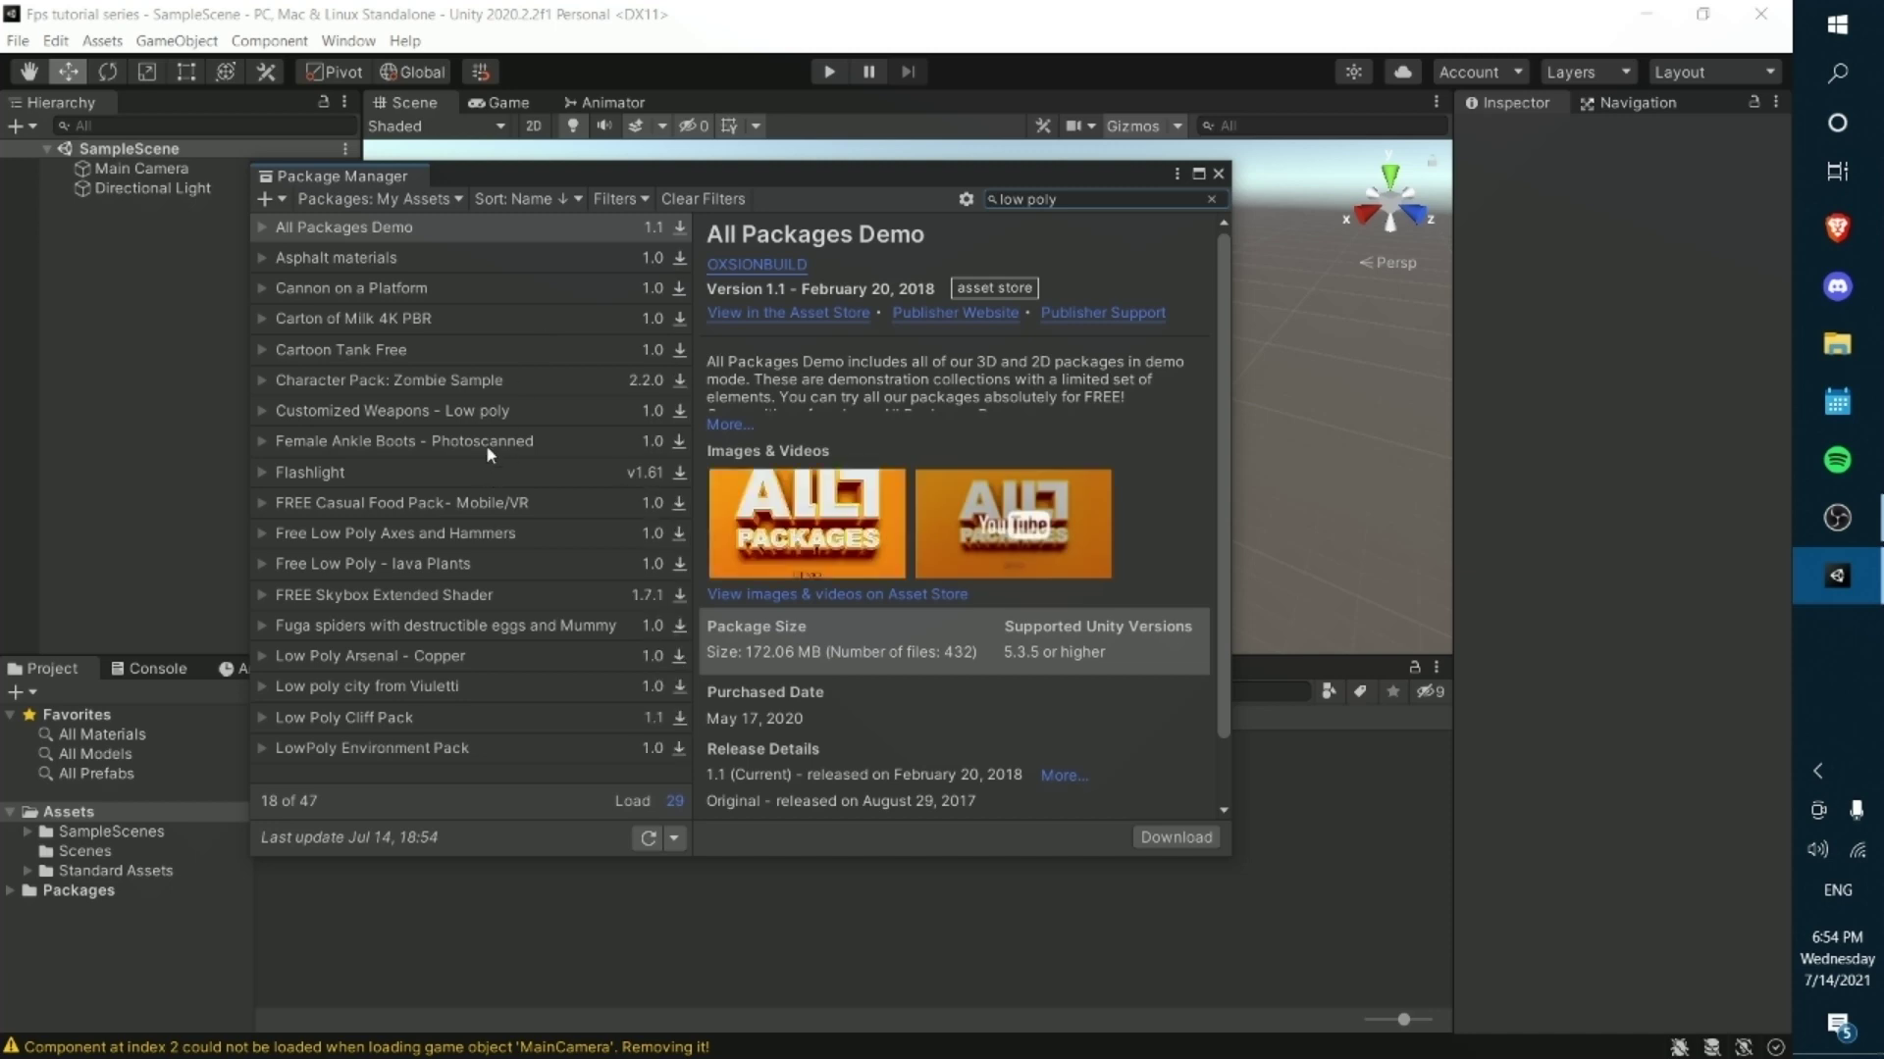
pyautogui.click(462, 565)
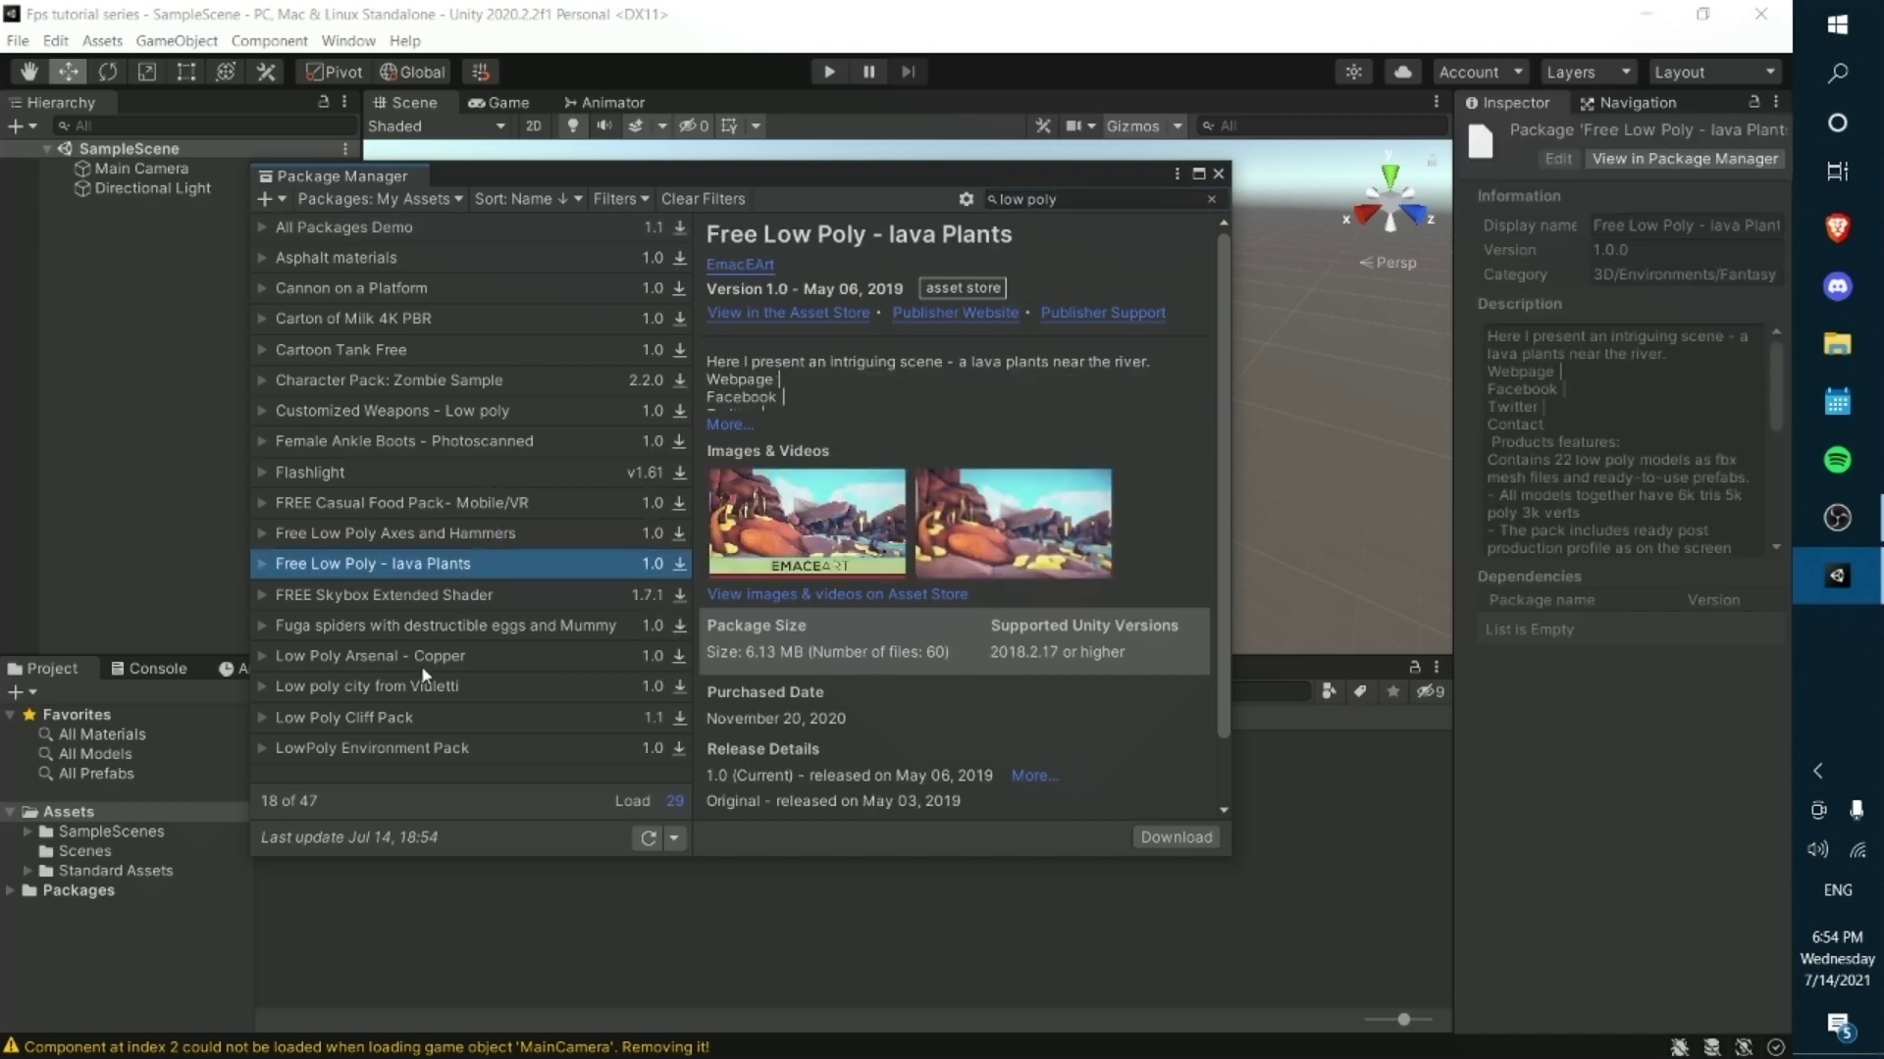
pyautogui.click(462, 655)
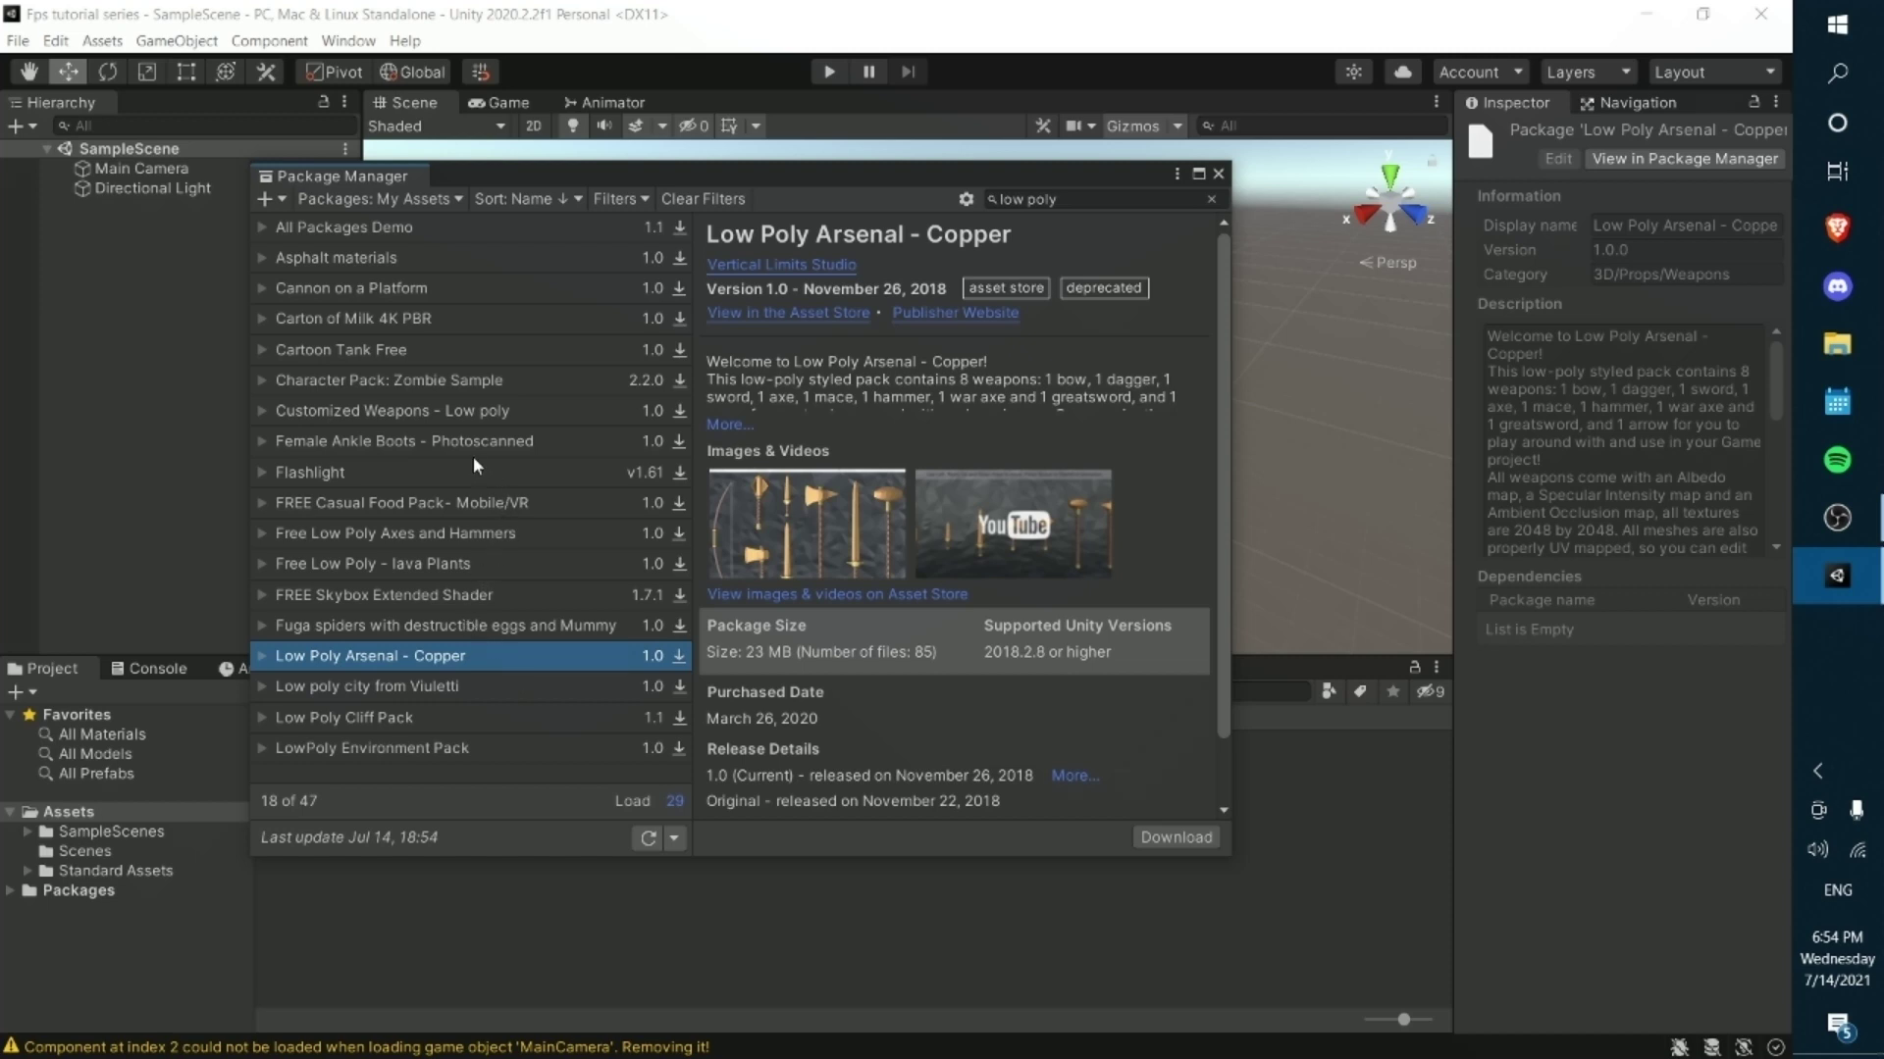
pyautogui.click(407, 564)
pyautogui.click(429, 533)
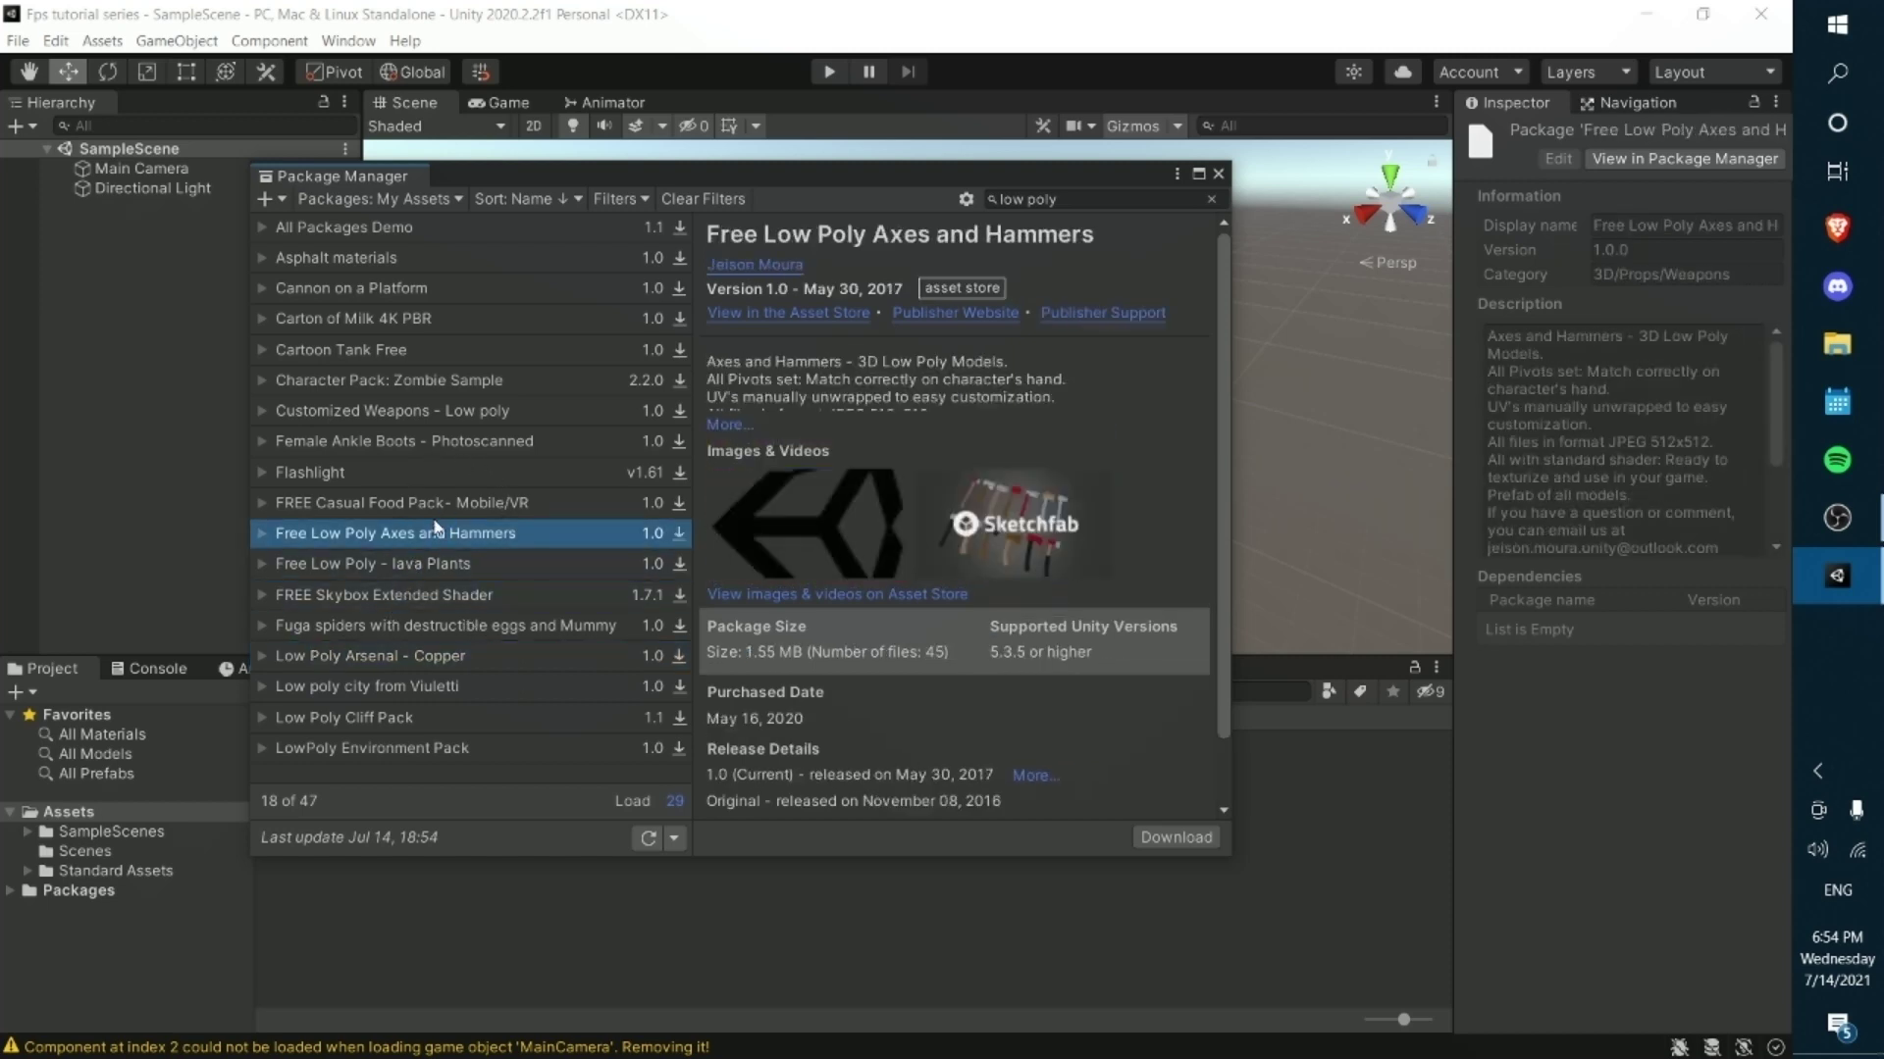
pyautogui.click(443, 503)
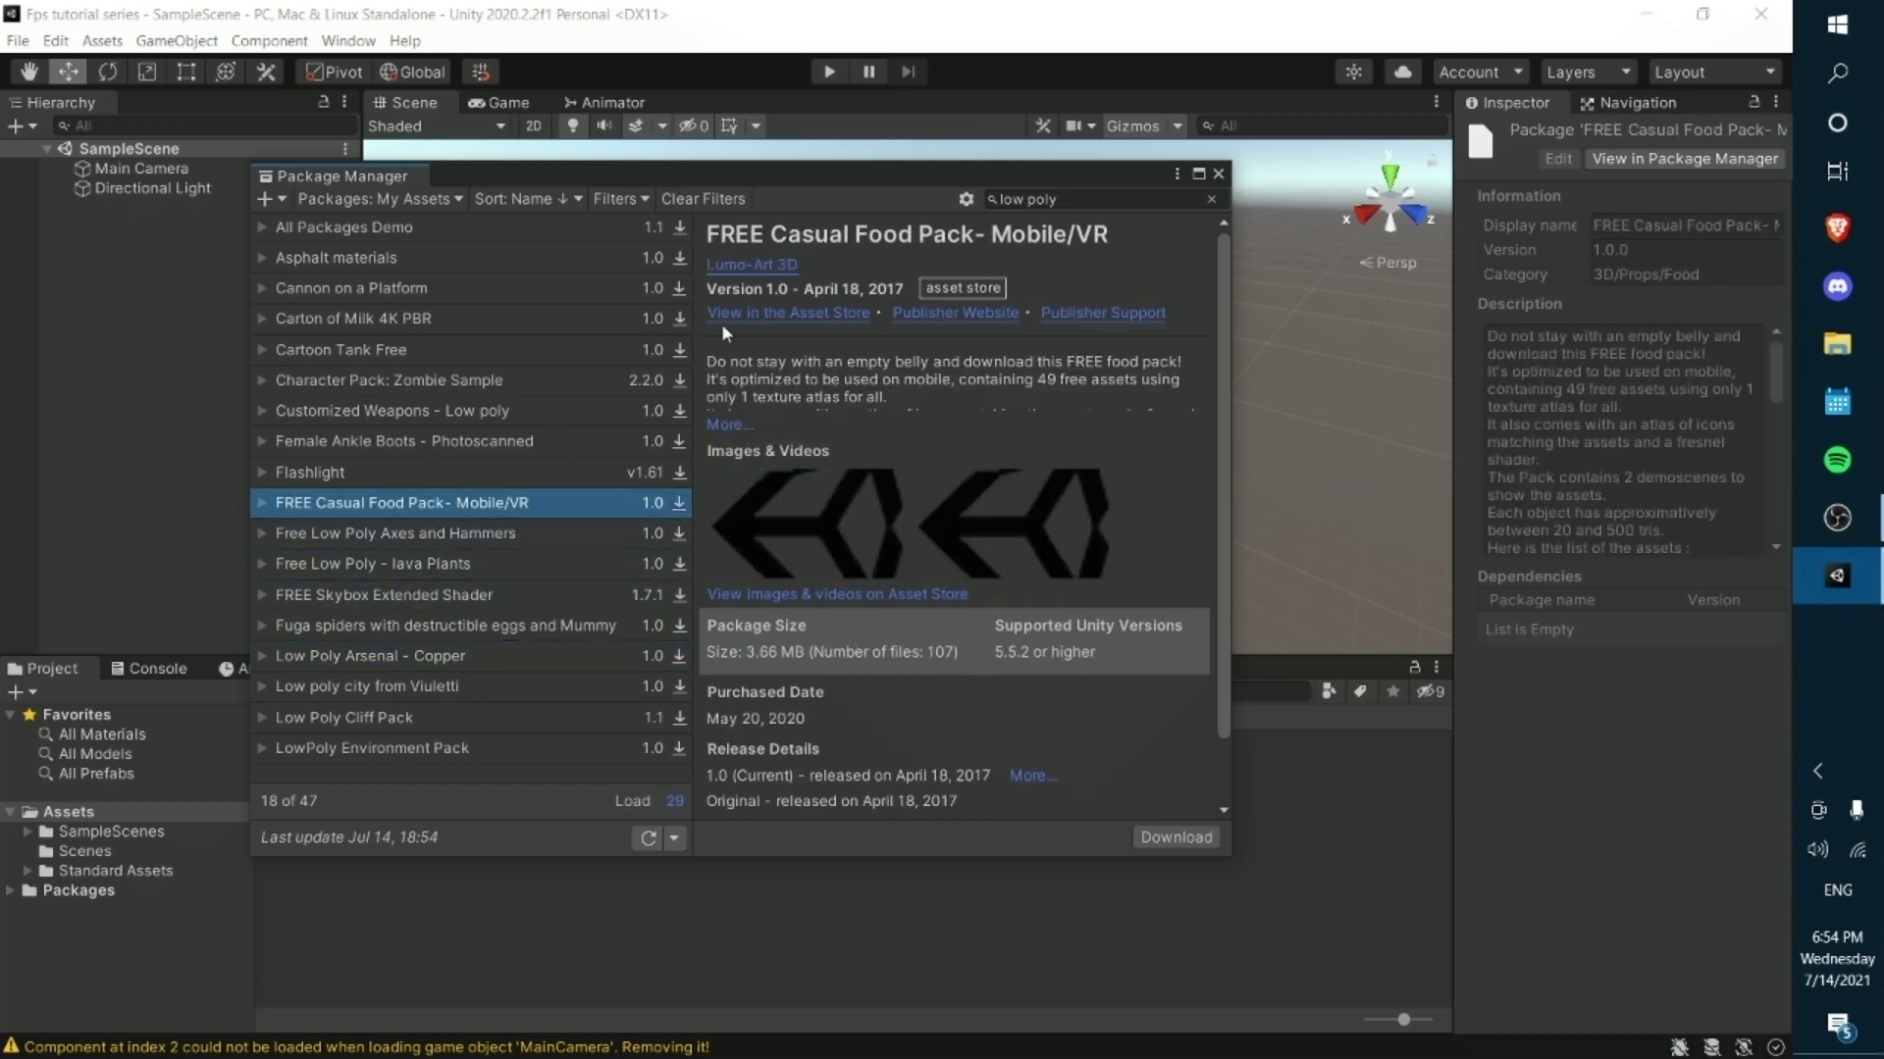
pyautogui.click(1033, 188)
pyautogui.write('low po')
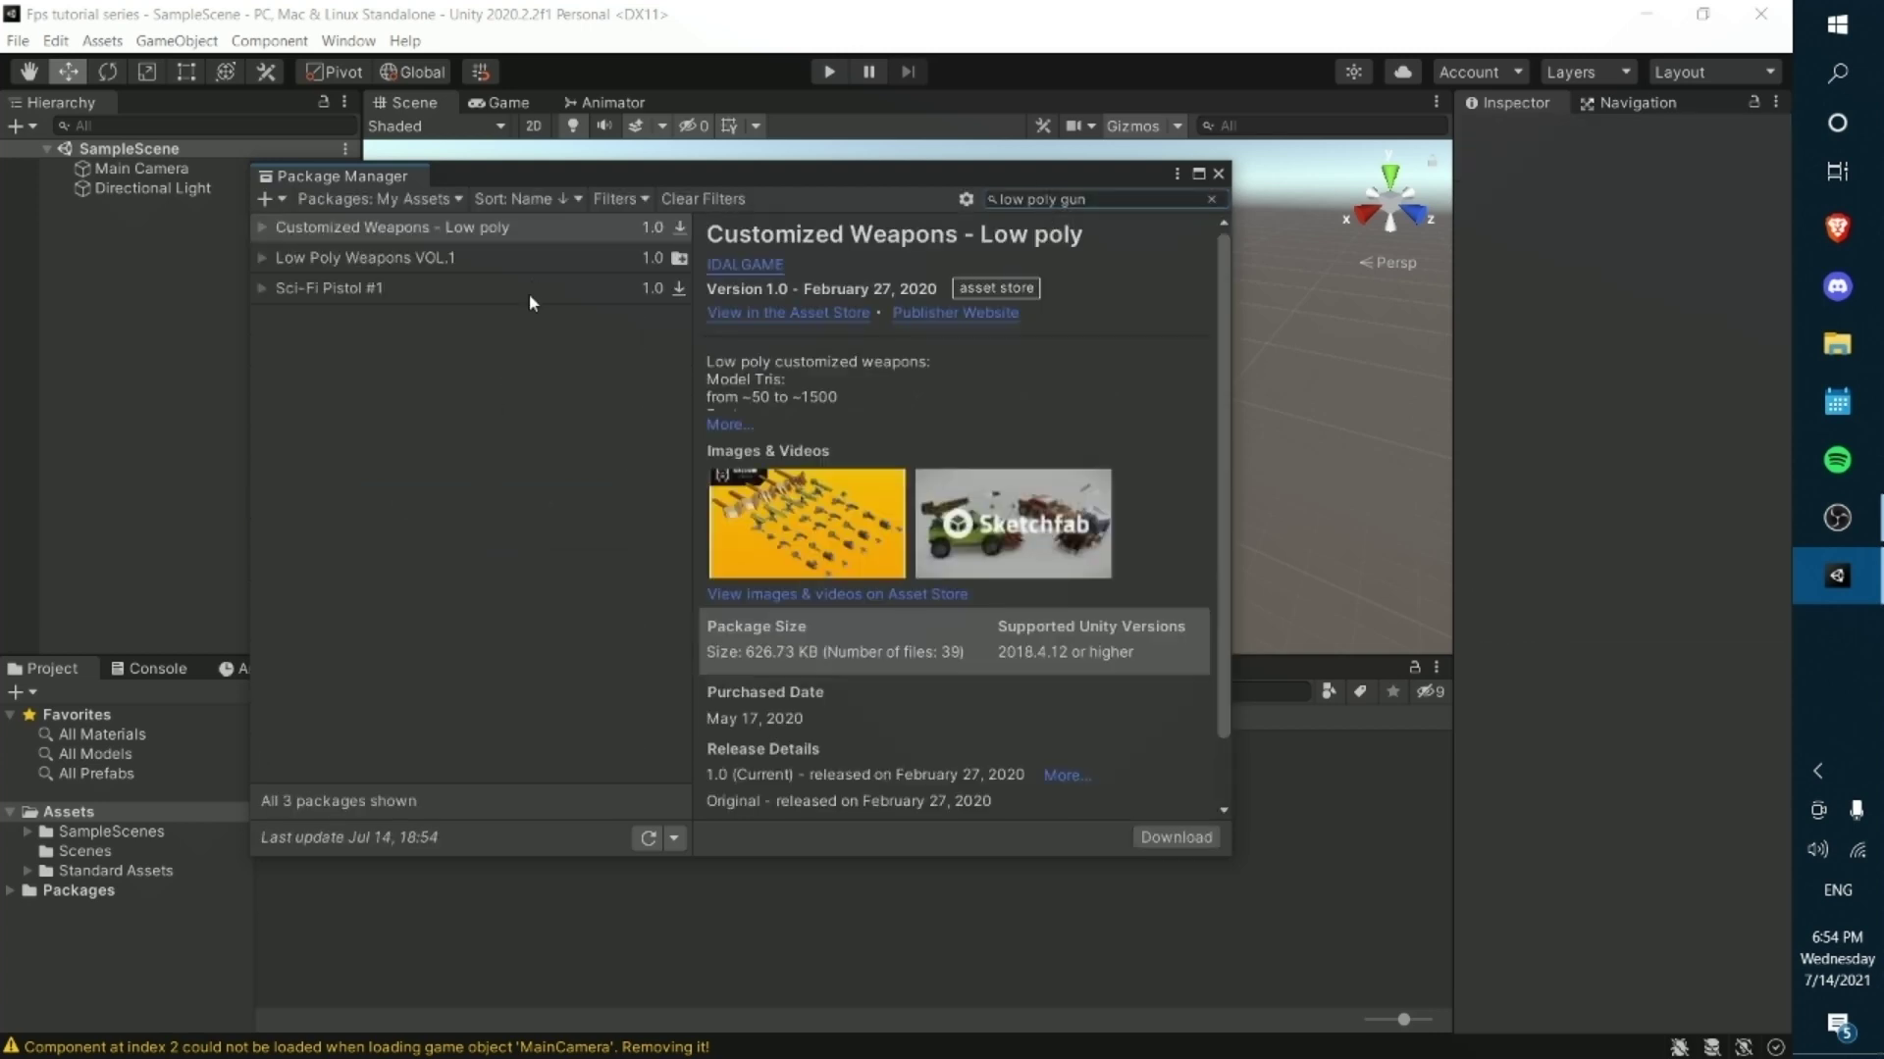
pyautogui.click(534, 260)
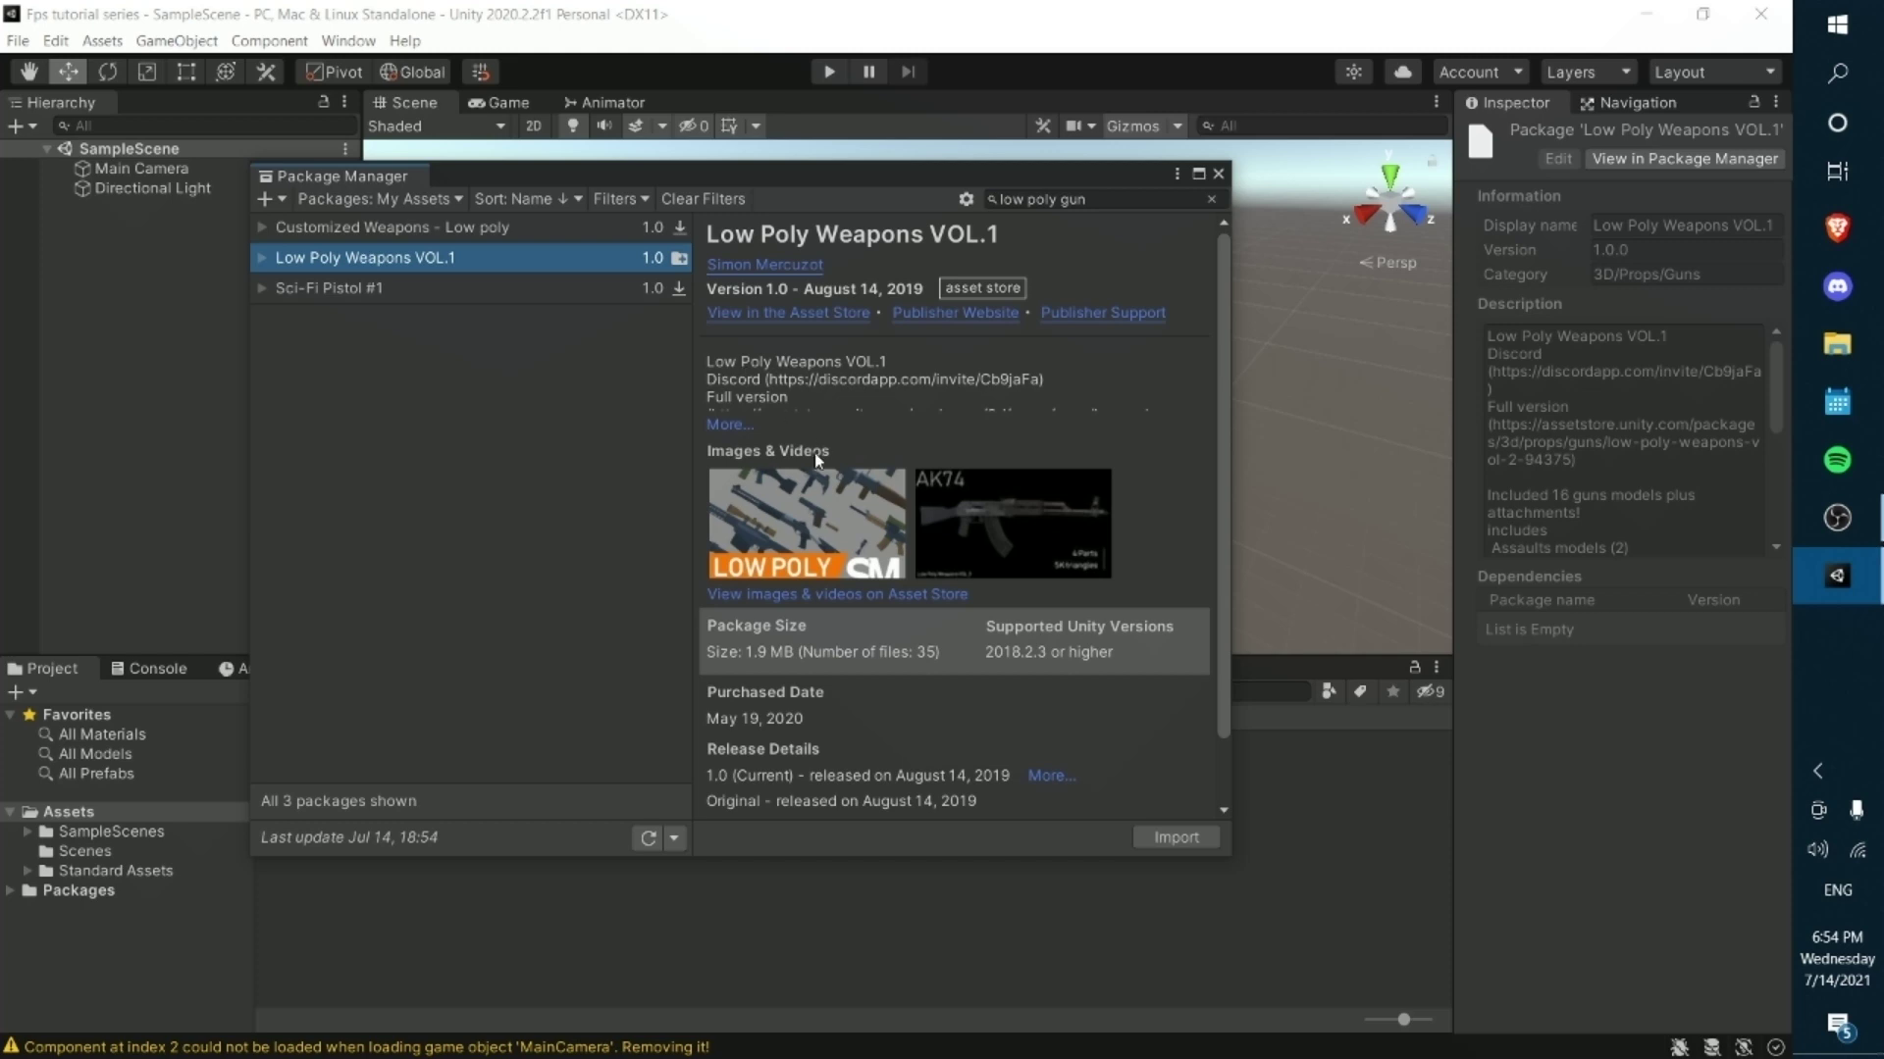
# - Import all Low Poly Weapons VOL.1 files and close Package Manager
pyautogui.click(1176, 837)
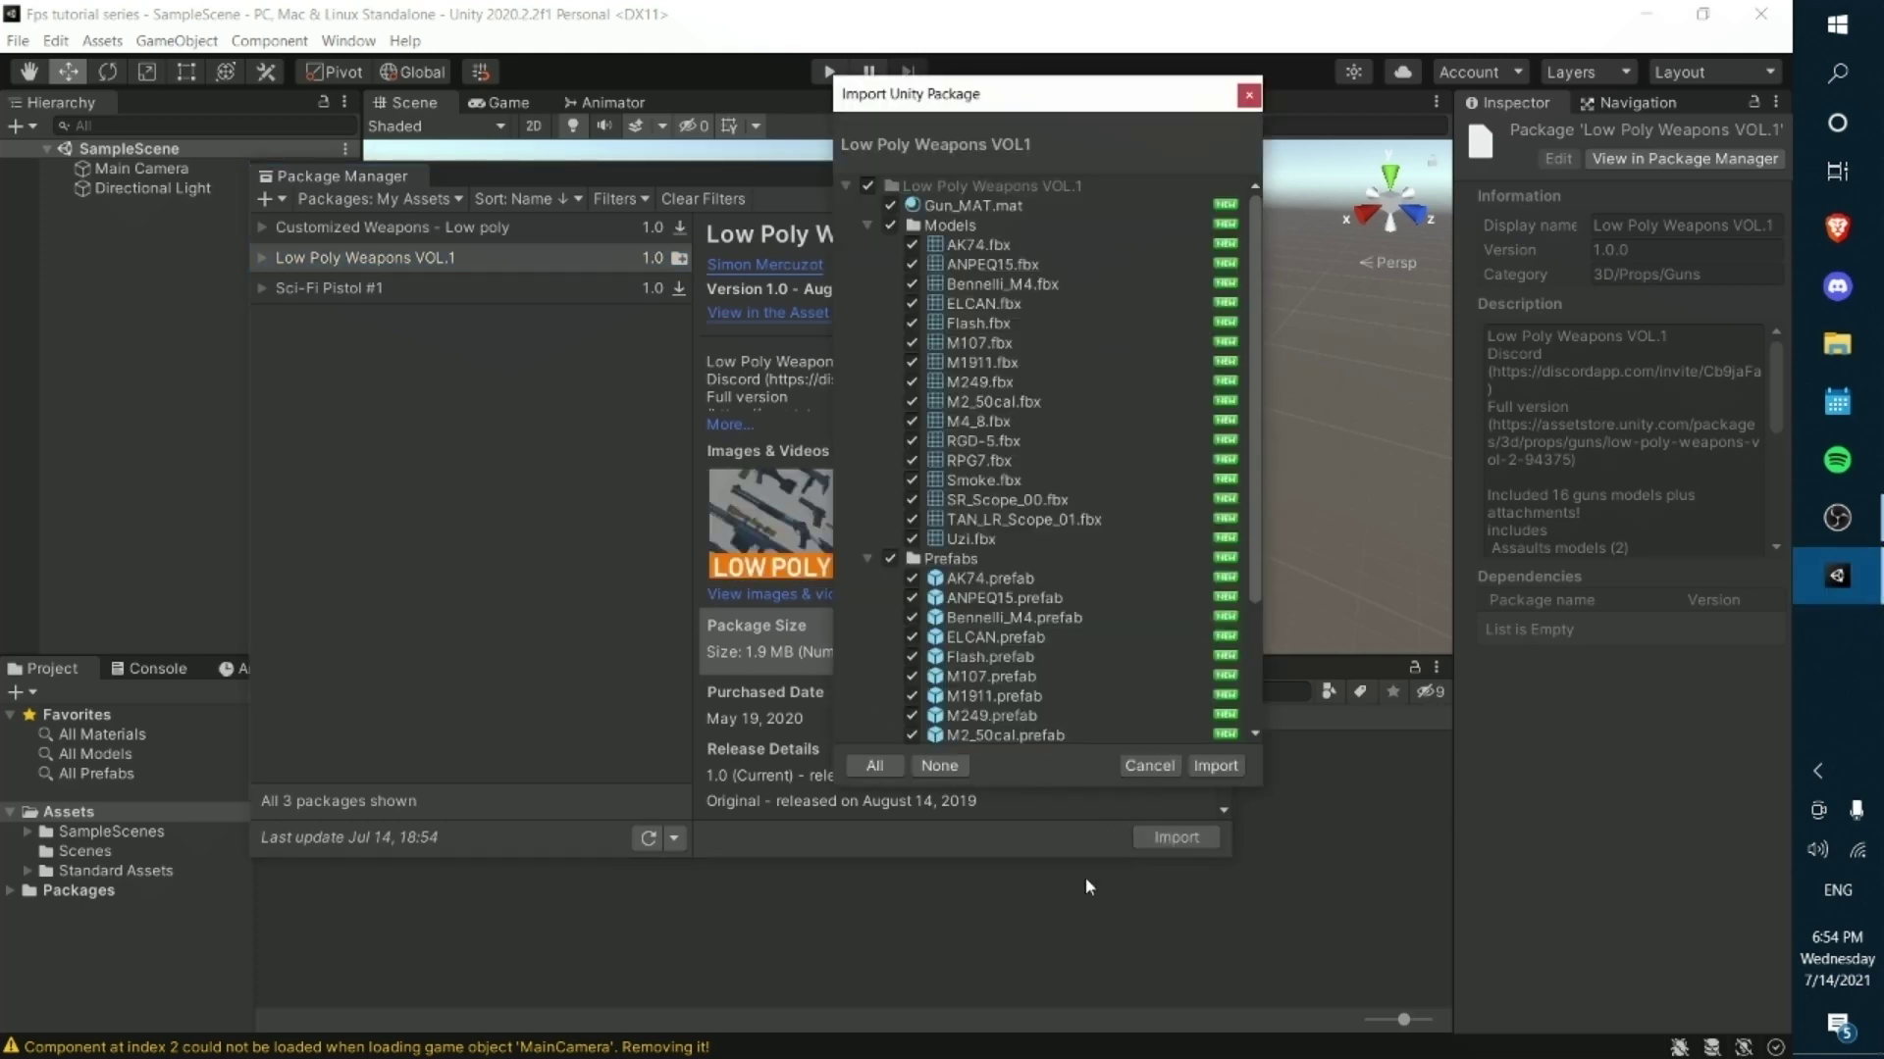
pyautogui.click(1216, 766)
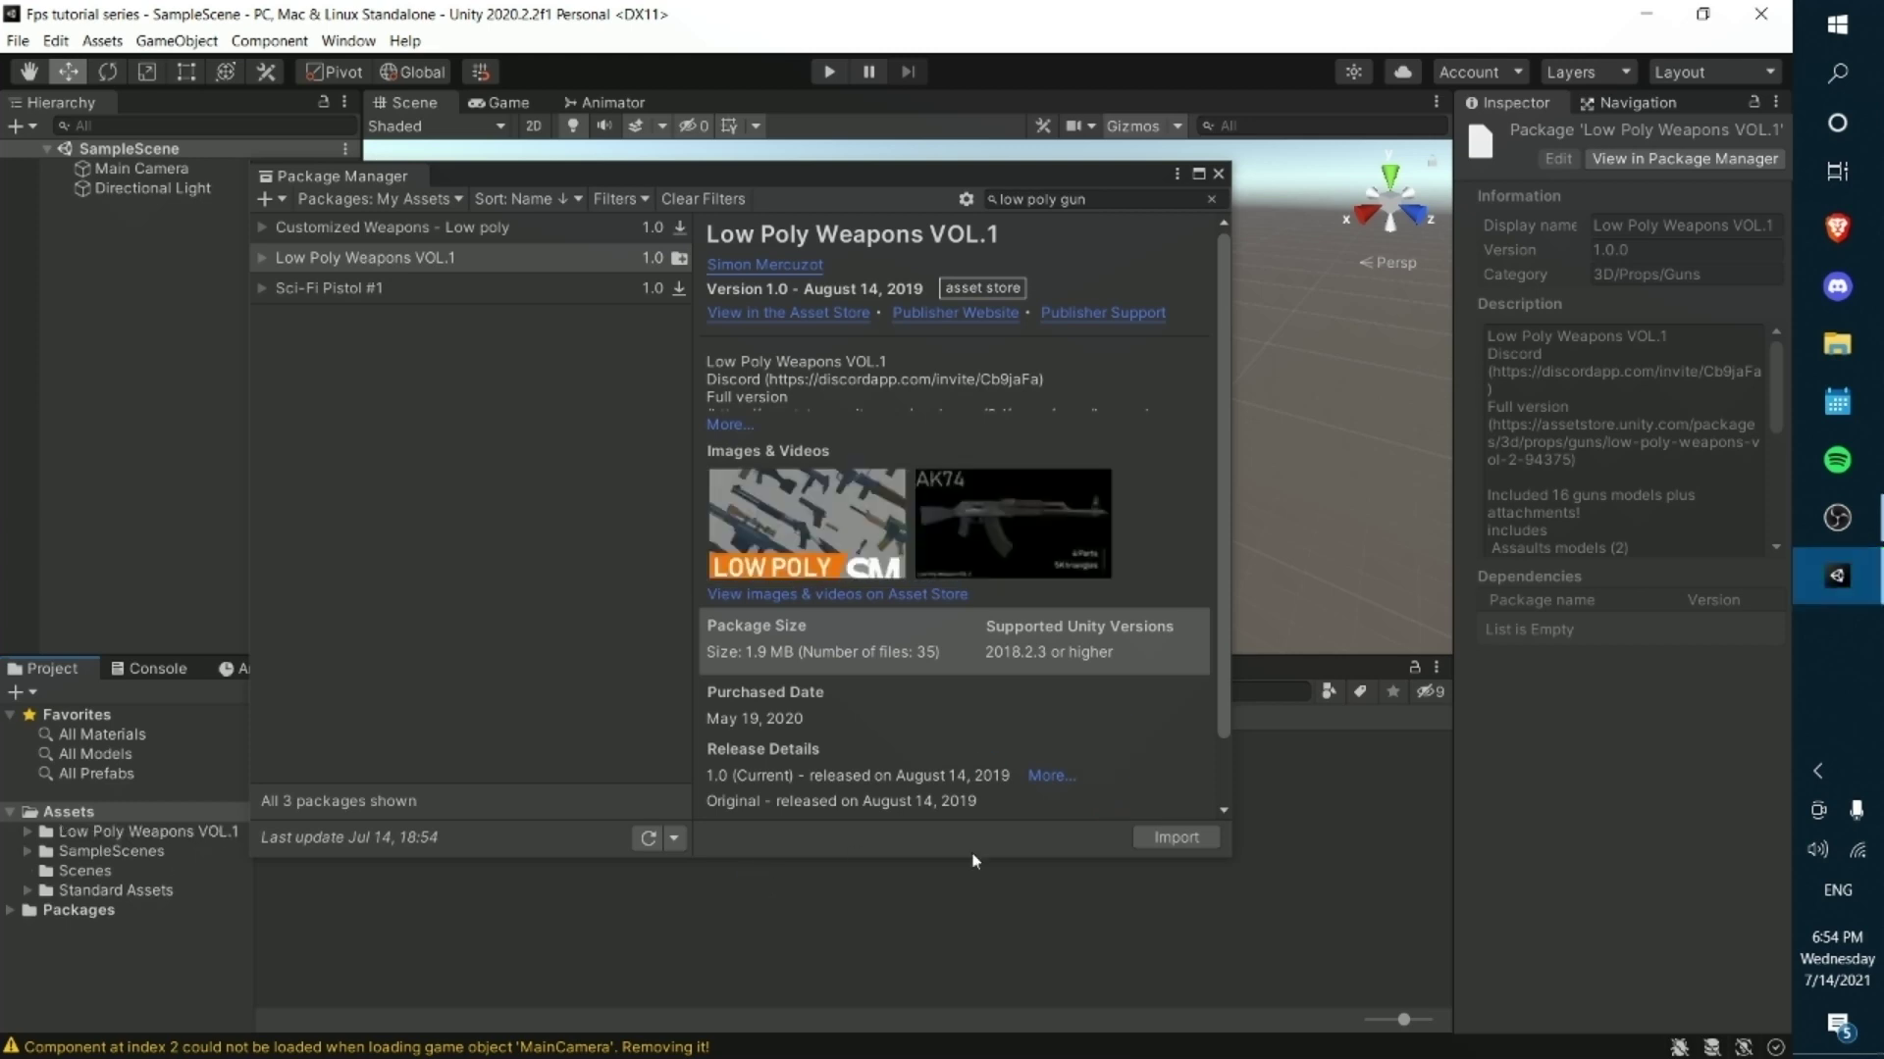
pyautogui.click(1219, 173)
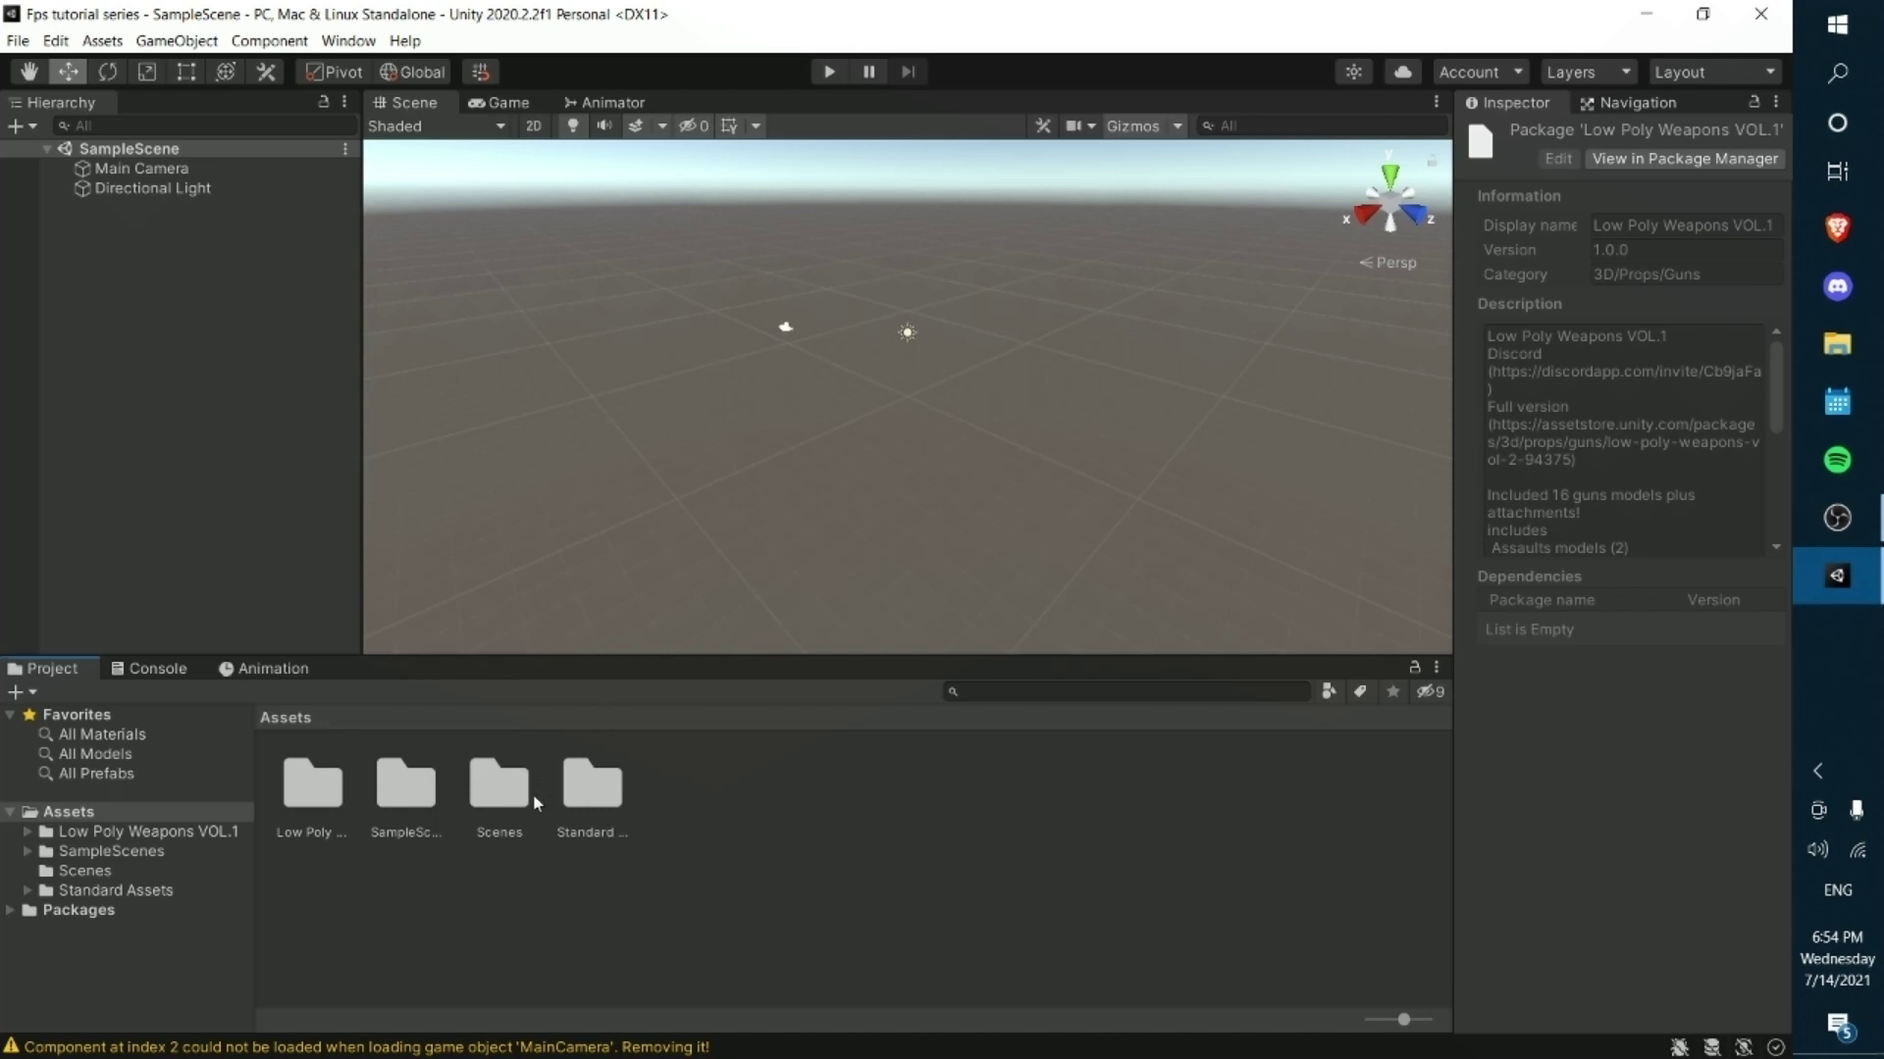
# - Look through the new Low Poly Weapons VOL.1 and SampleScenes folders in Assets
pyautogui.click(285, 810)
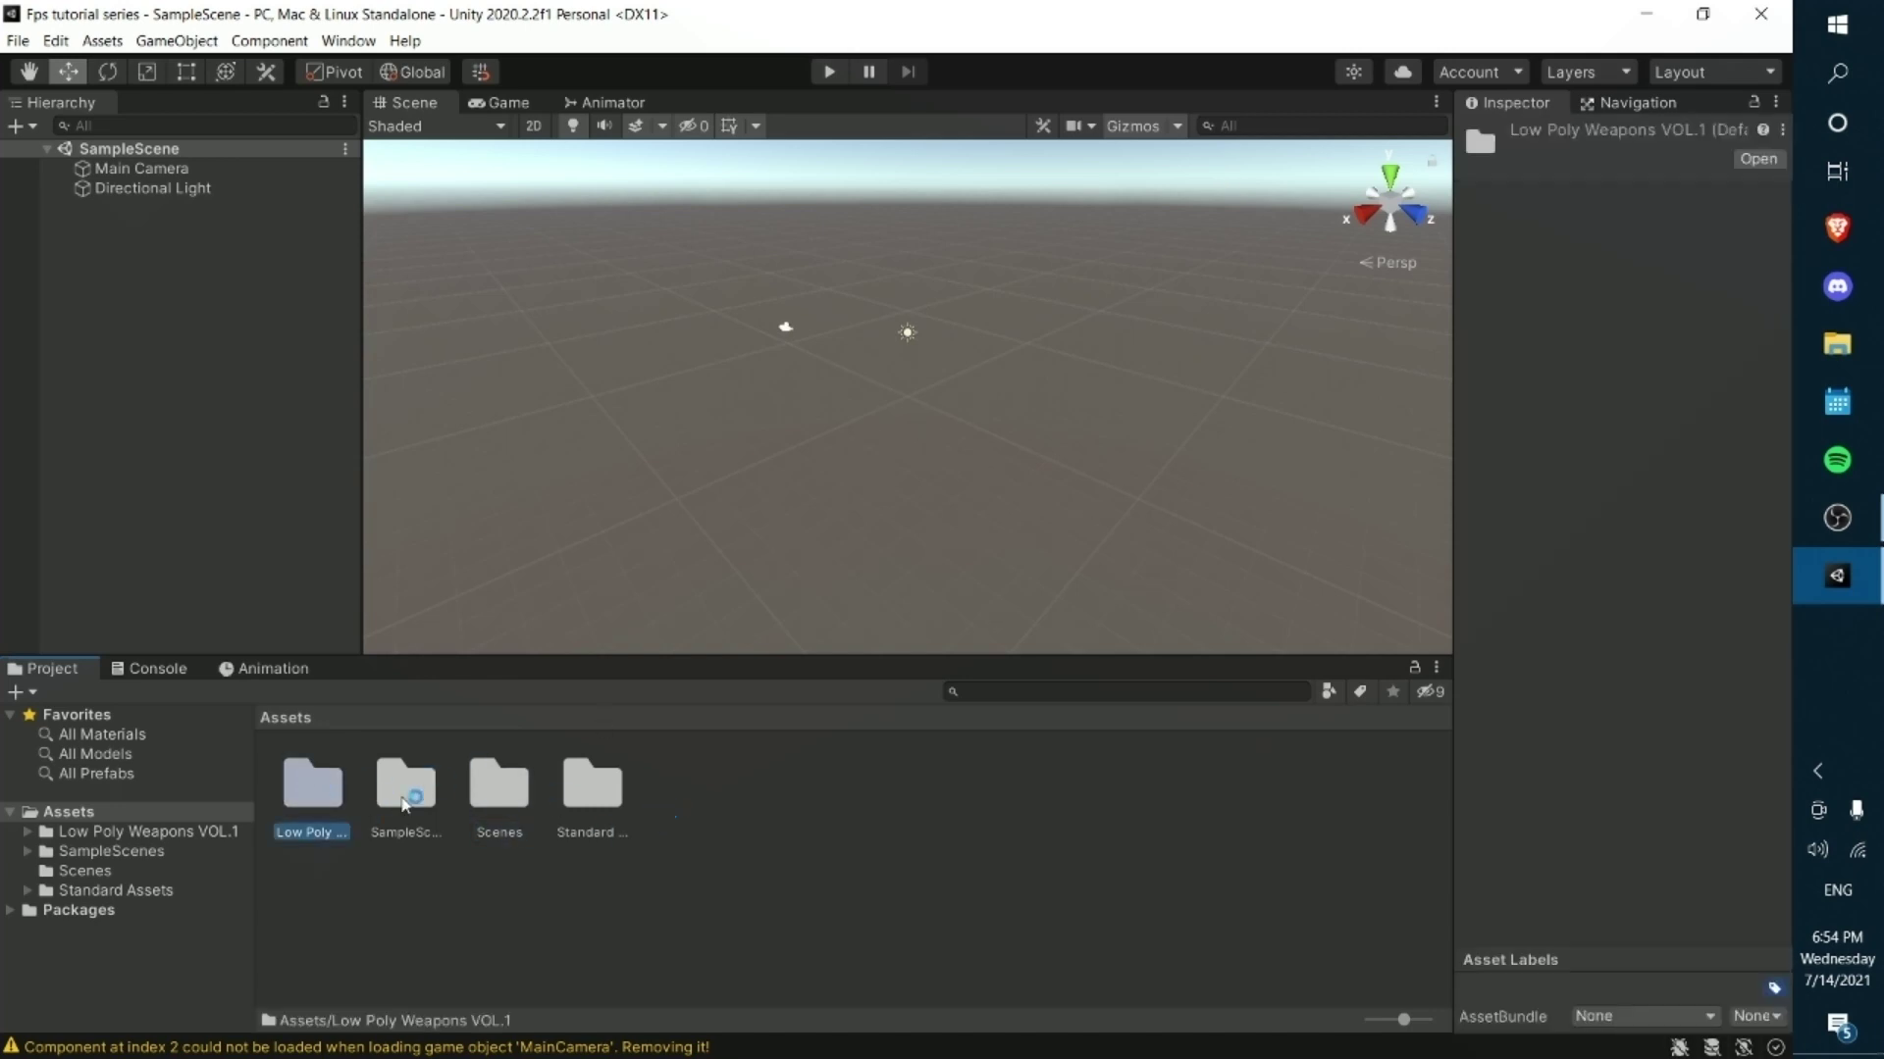
pyautogui.click(94, 851)
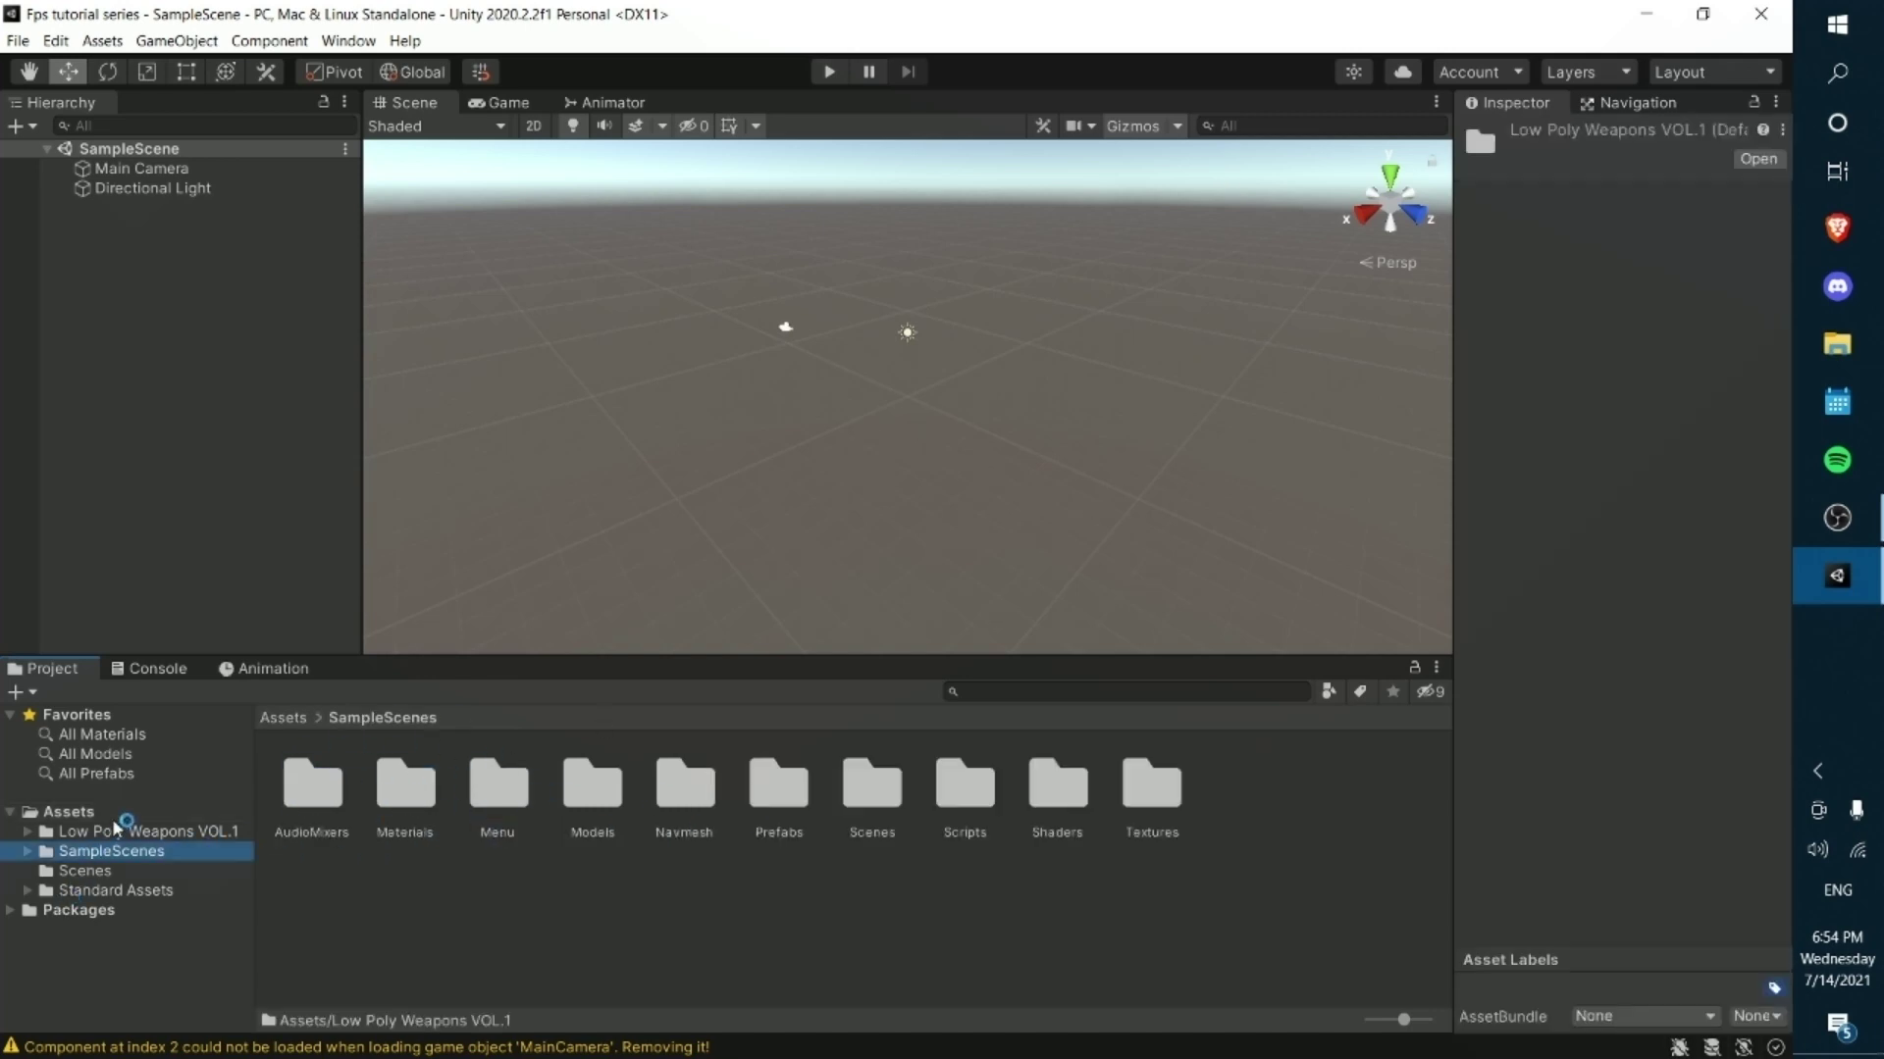
pyautogui.click(116, 813)
pyautogui.rightClick(158, 390)
pyautogui.moveTo(245, 668)
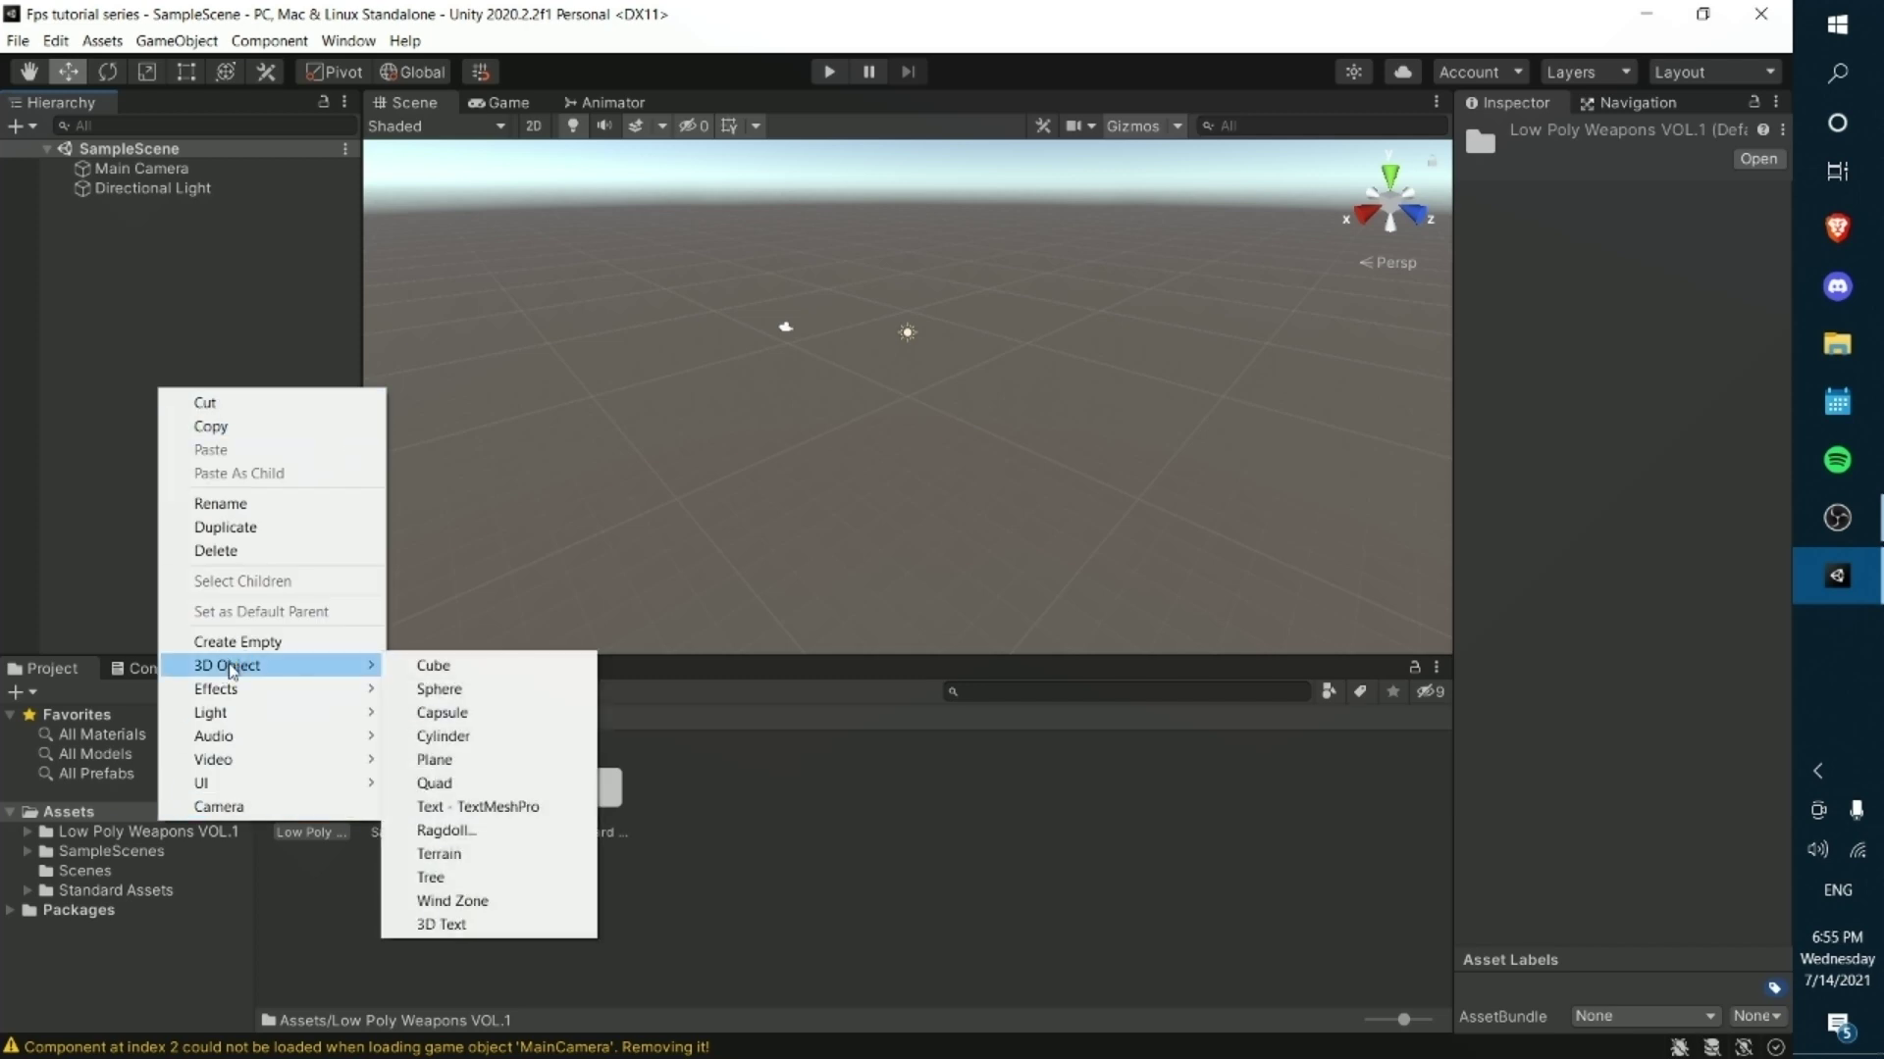
# - Create a 3D Plane and set its scale to 10, 1, 10
pyautogui.click(435, 759)
pyautogui.click(1658, 279)
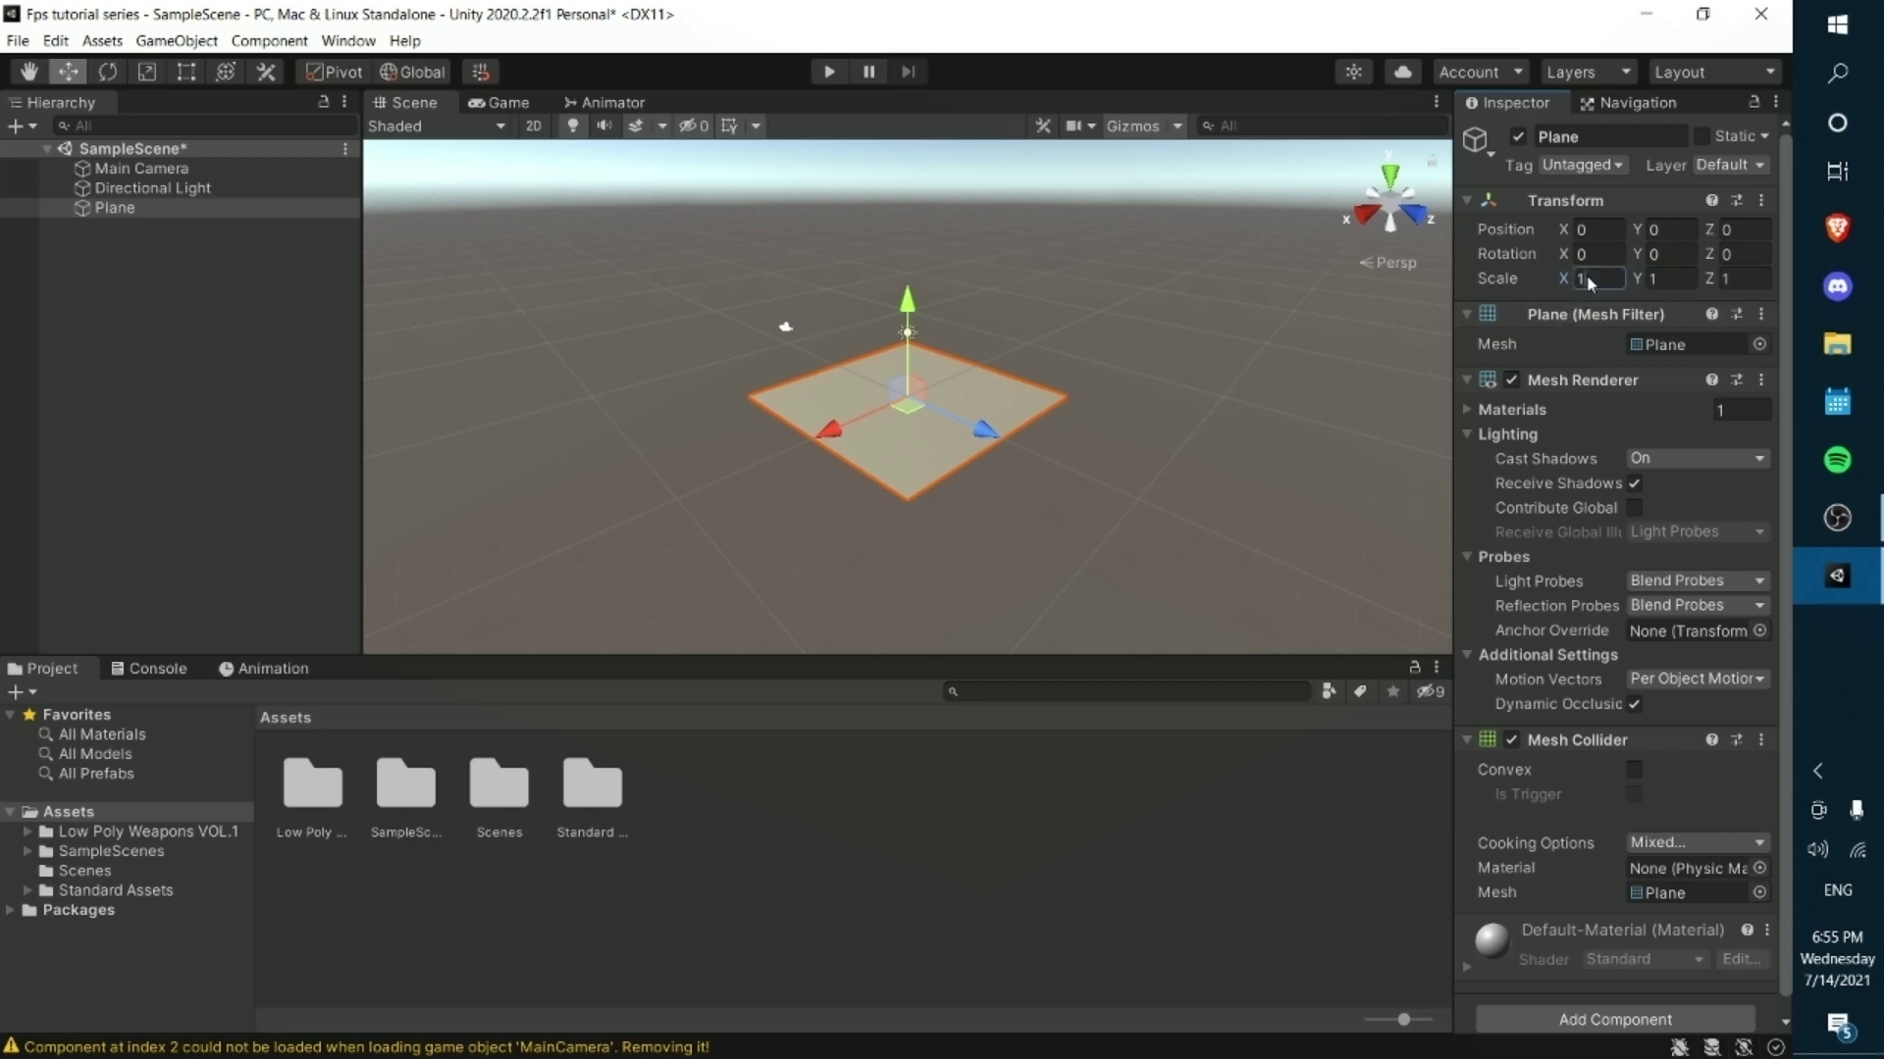
pyautogui.hotkey('shift', 'Tab')
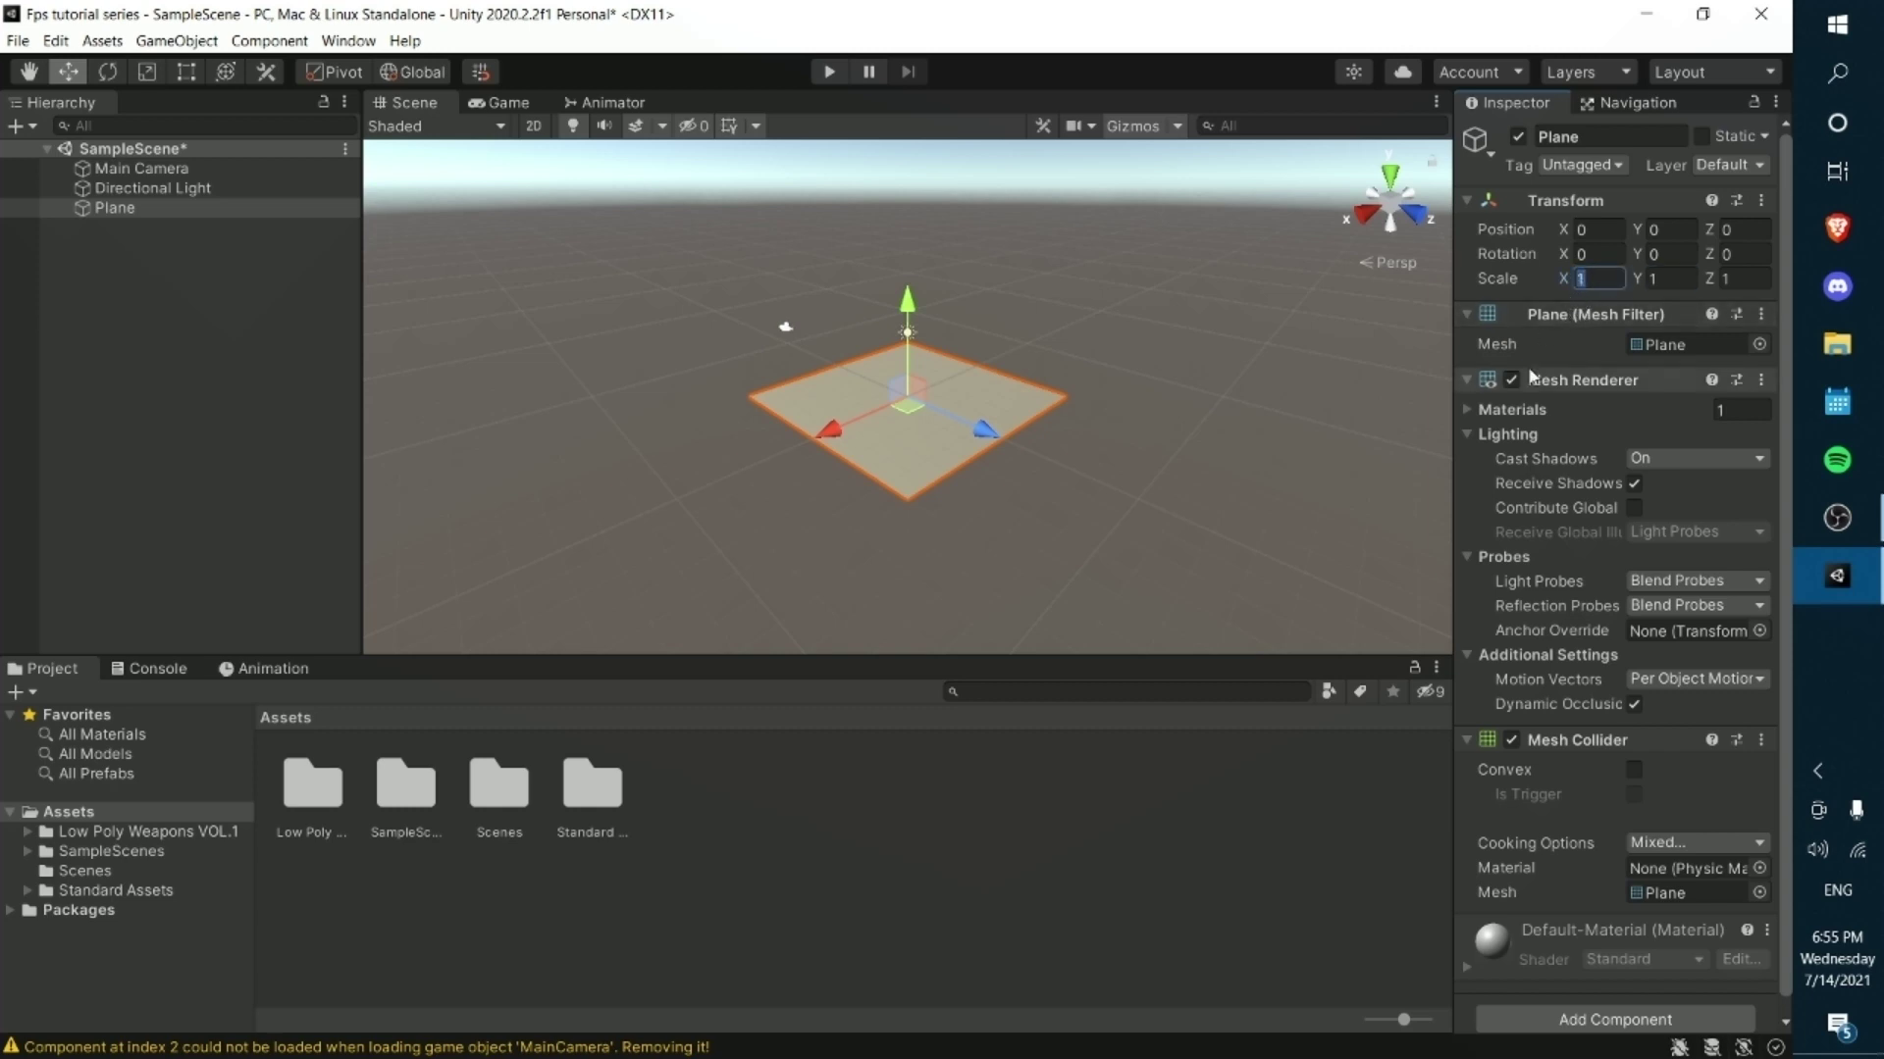
pyautogui.write('10')
pyautogui.press('Tab')
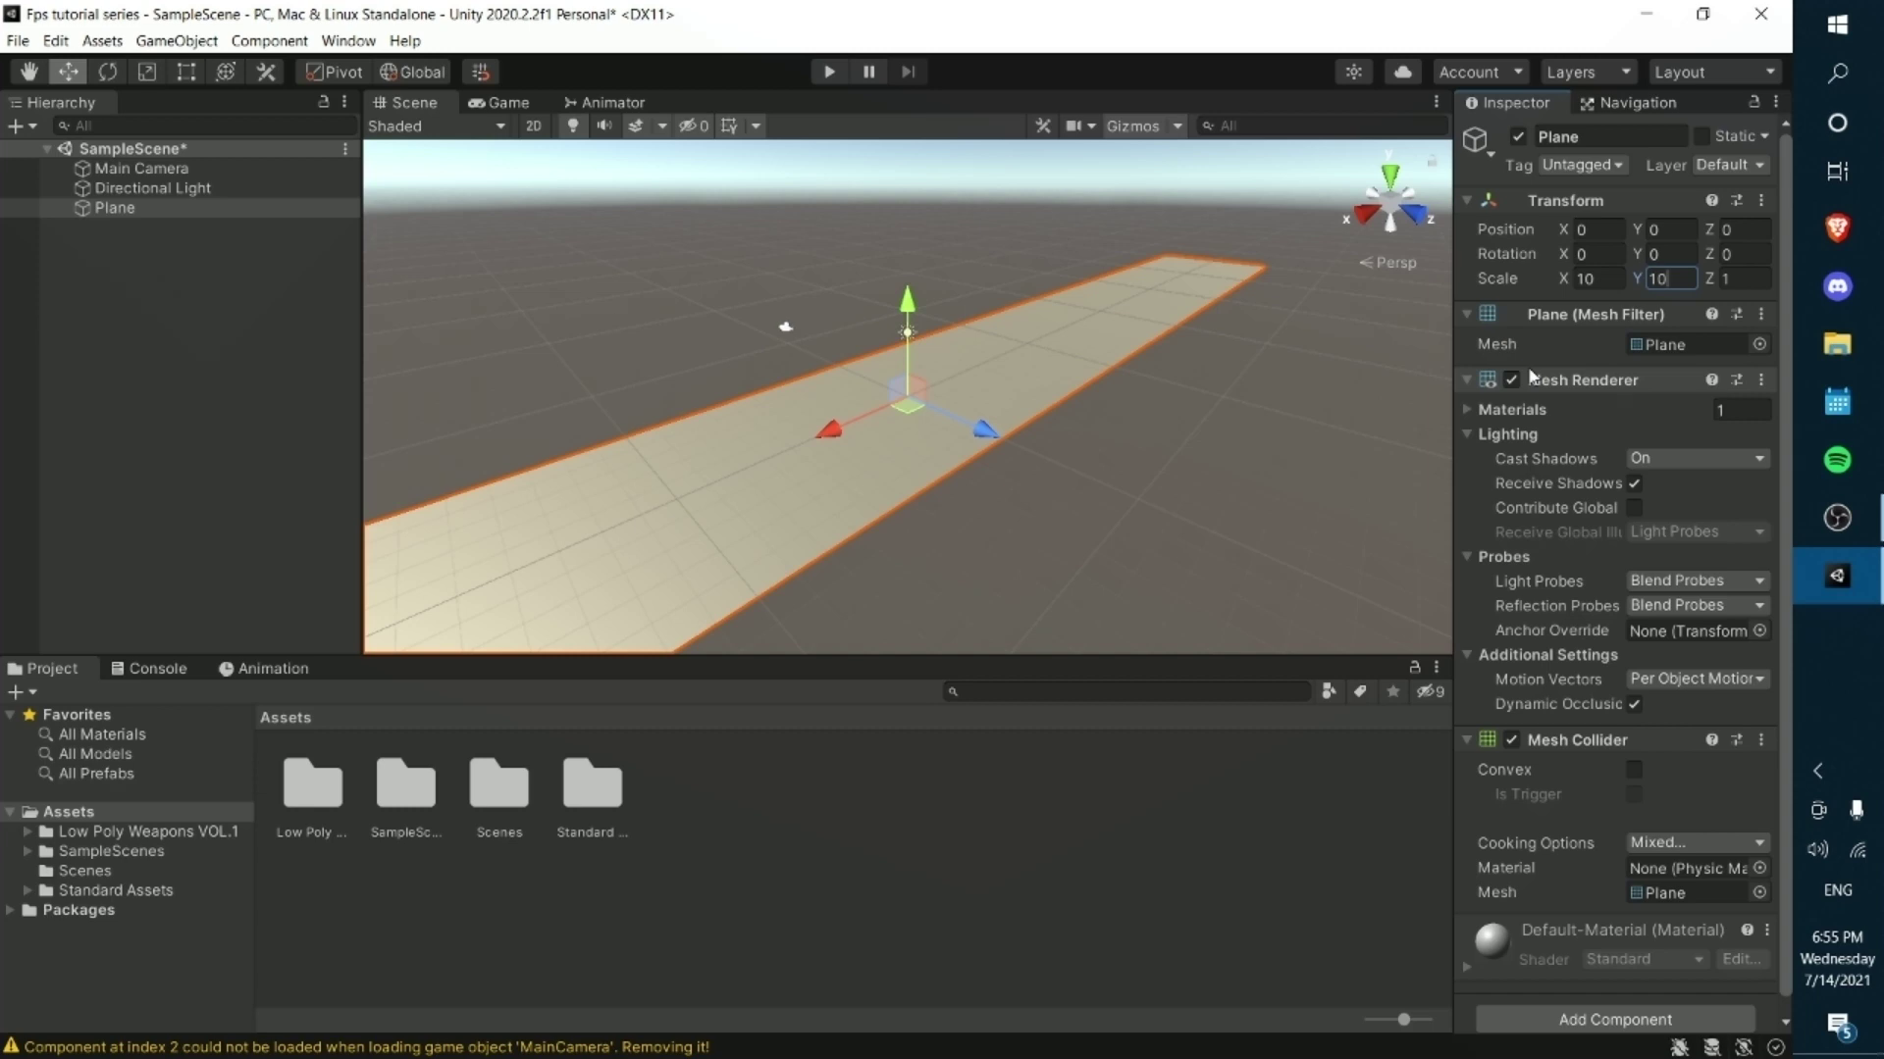
pyautogui.write('10')
pyautogui.press('BackSpace')
pyautogui.press('Tab')
pyautogui.write('10')
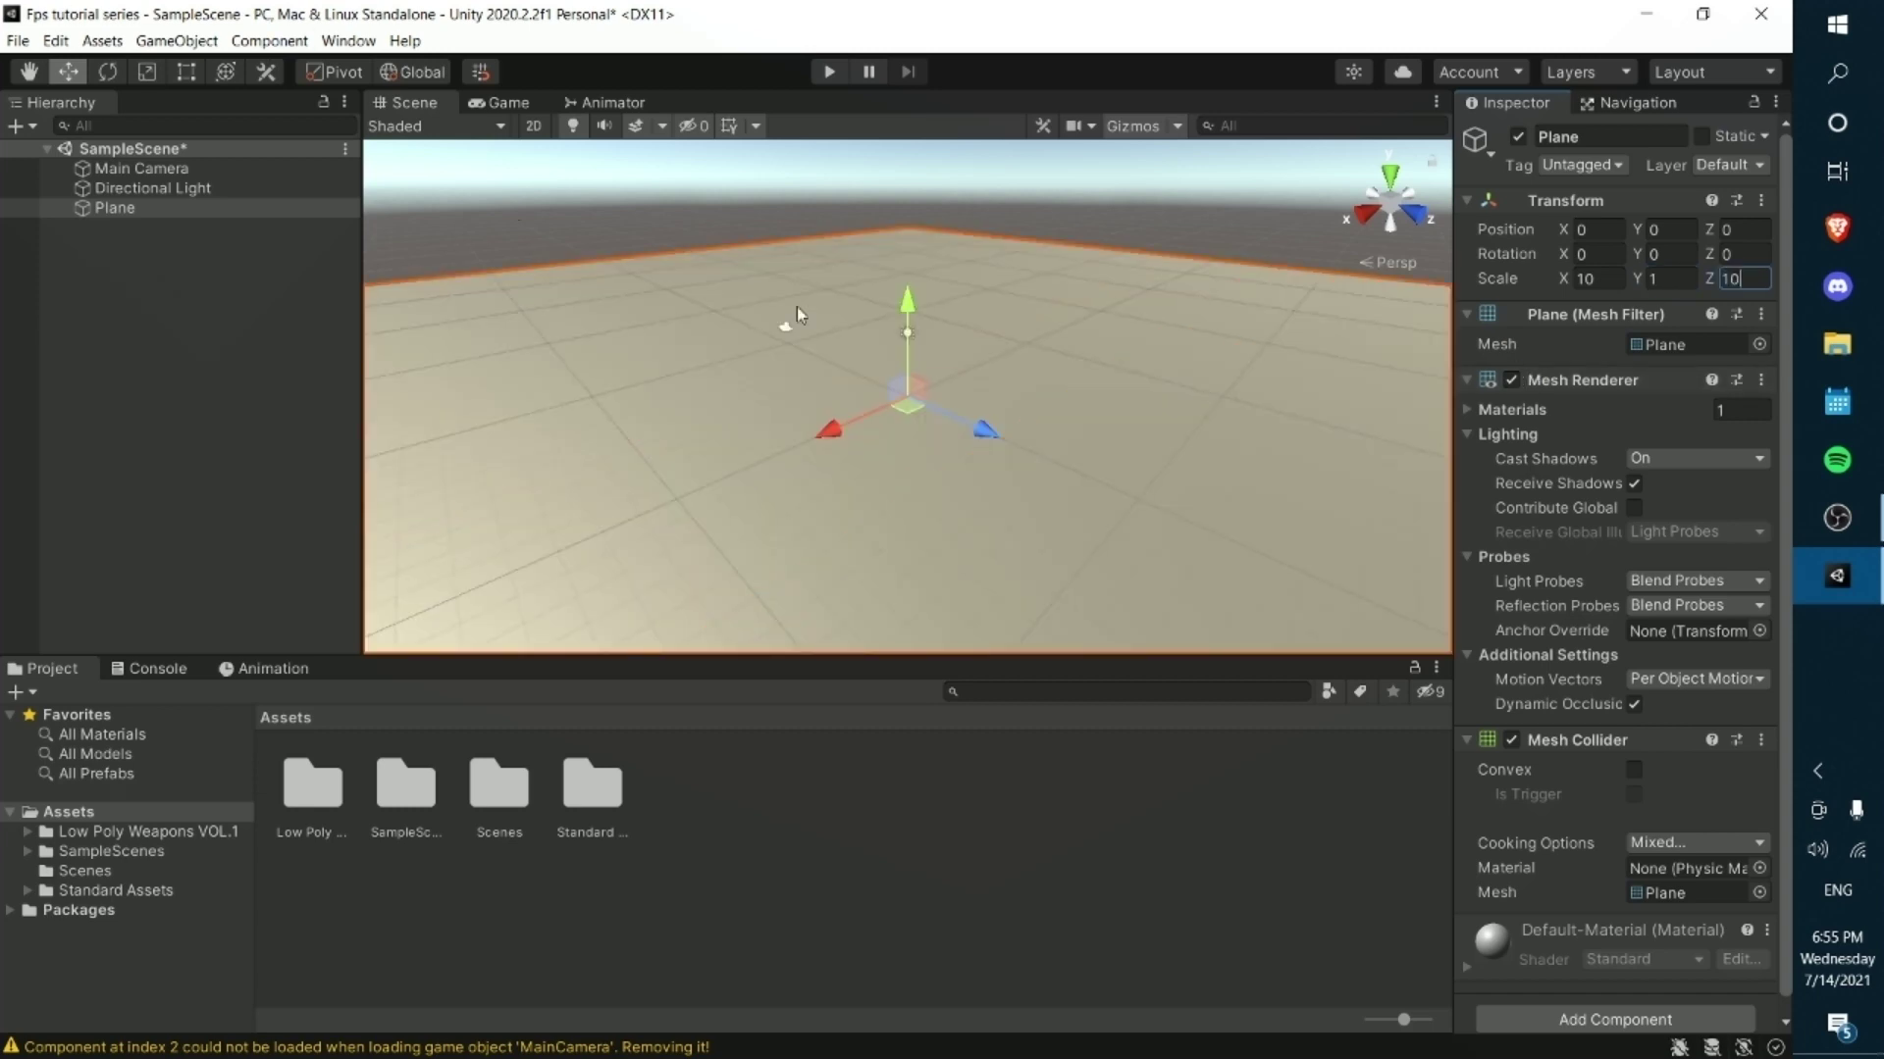
pyautogui.moveTo(799, 316); pyautogui.dragTo(824, 196, button='right')
# - Run the scene, clear the Console, and open the GUIText compiler error's script
pyautogui.click(829, 71)
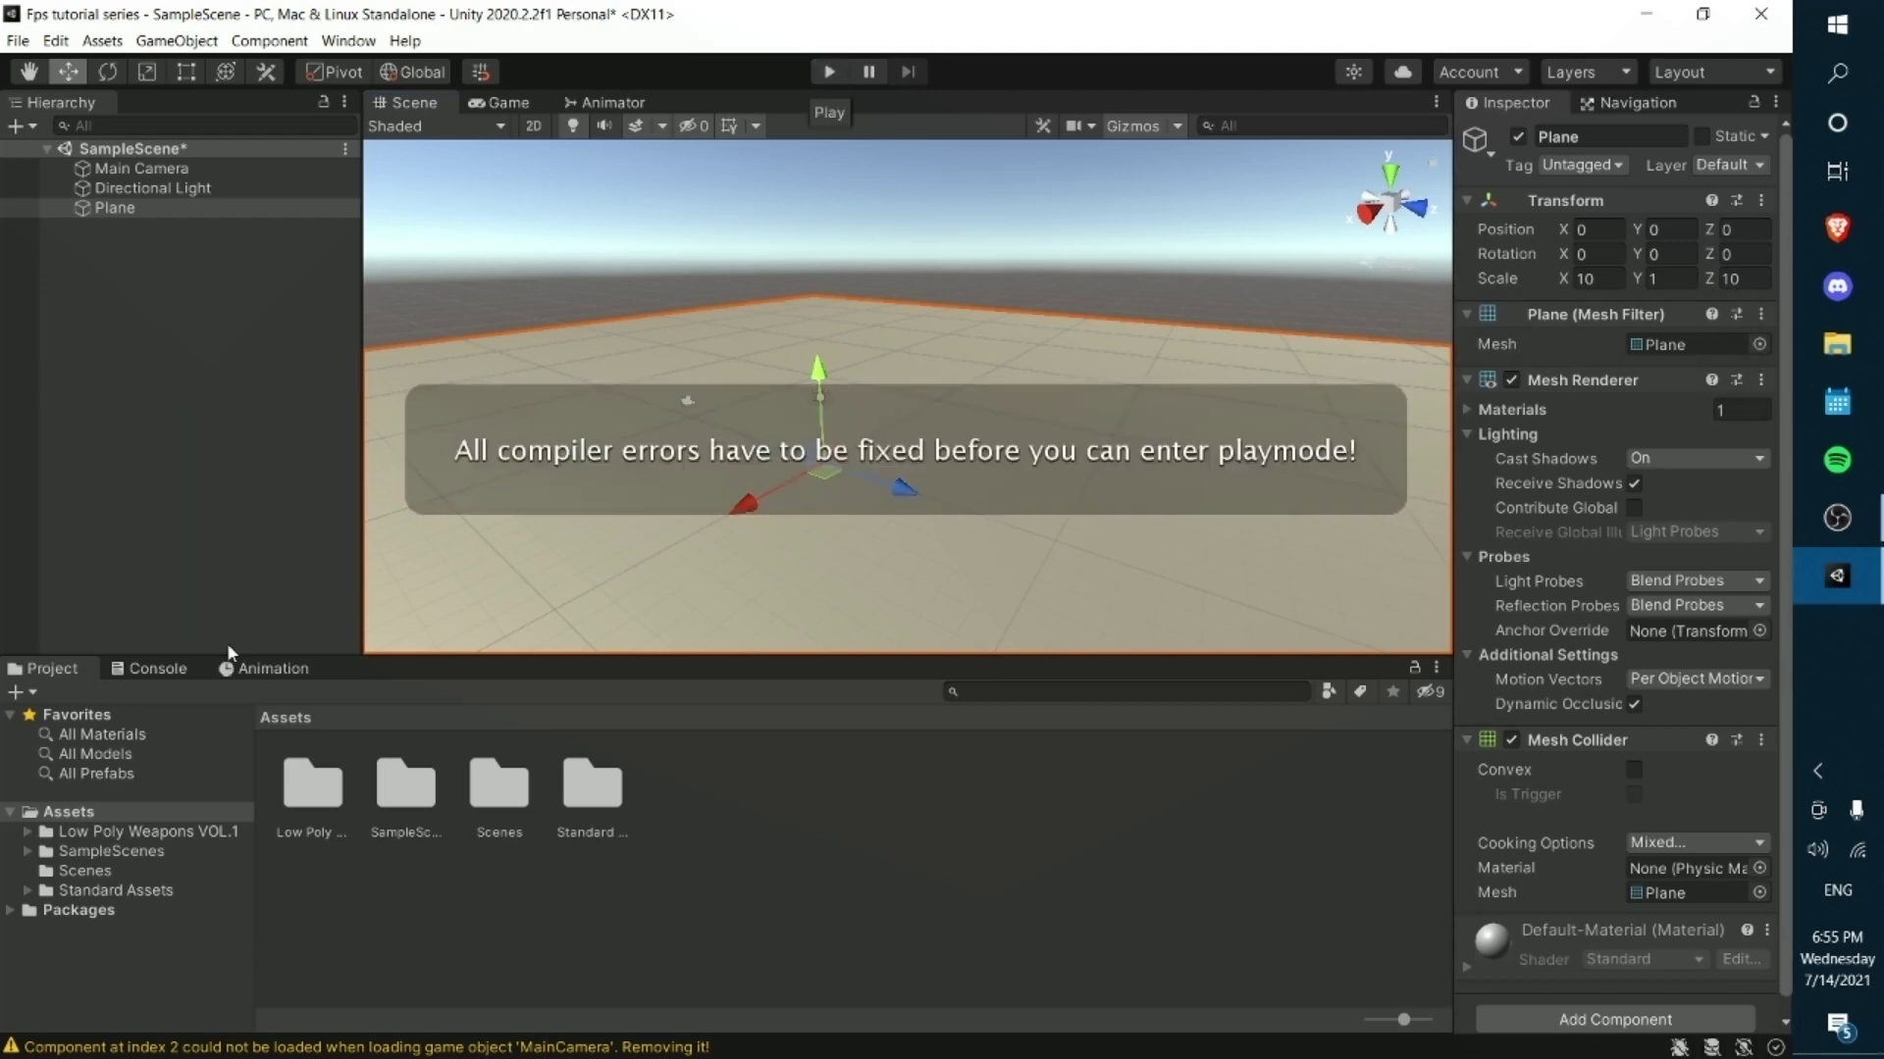
pyautogui.click(152, 668)
pyautogui.click(26, 691)
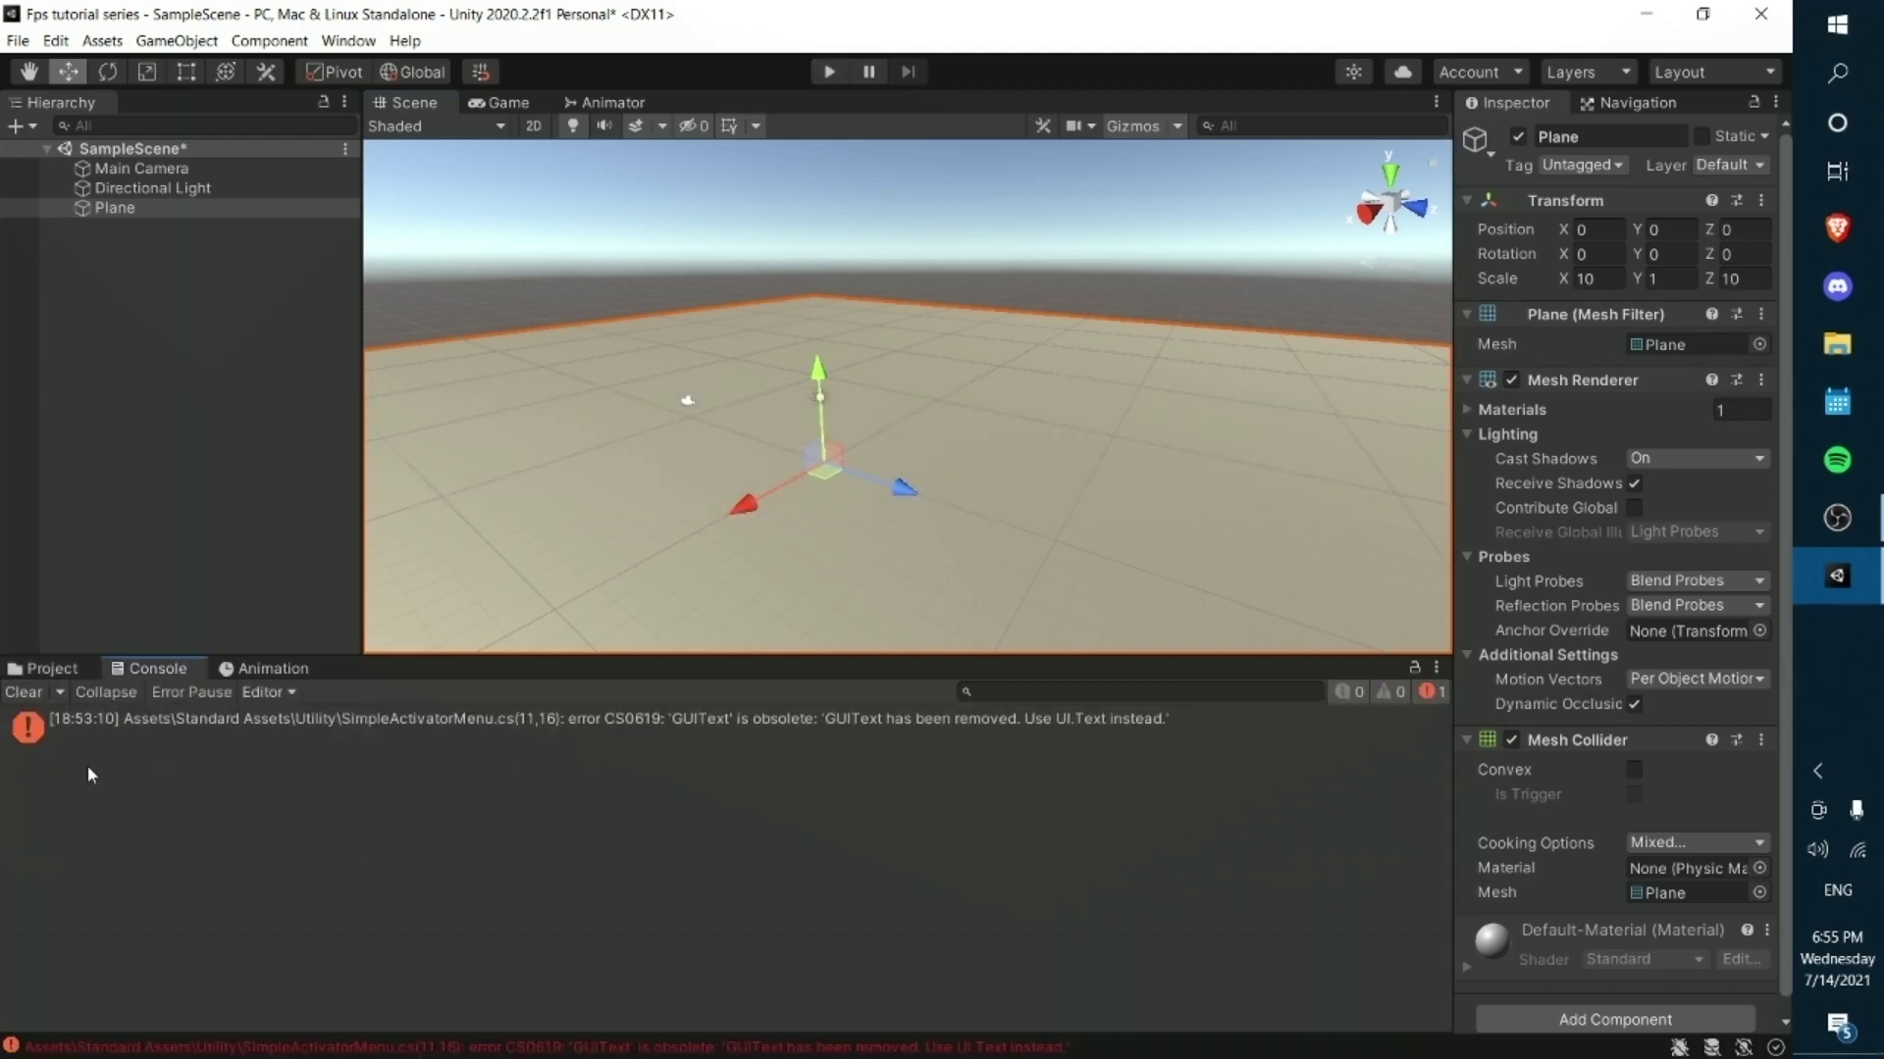
pyautogui.click(438, 718)
pyautogui.doubleClick(439, 718)
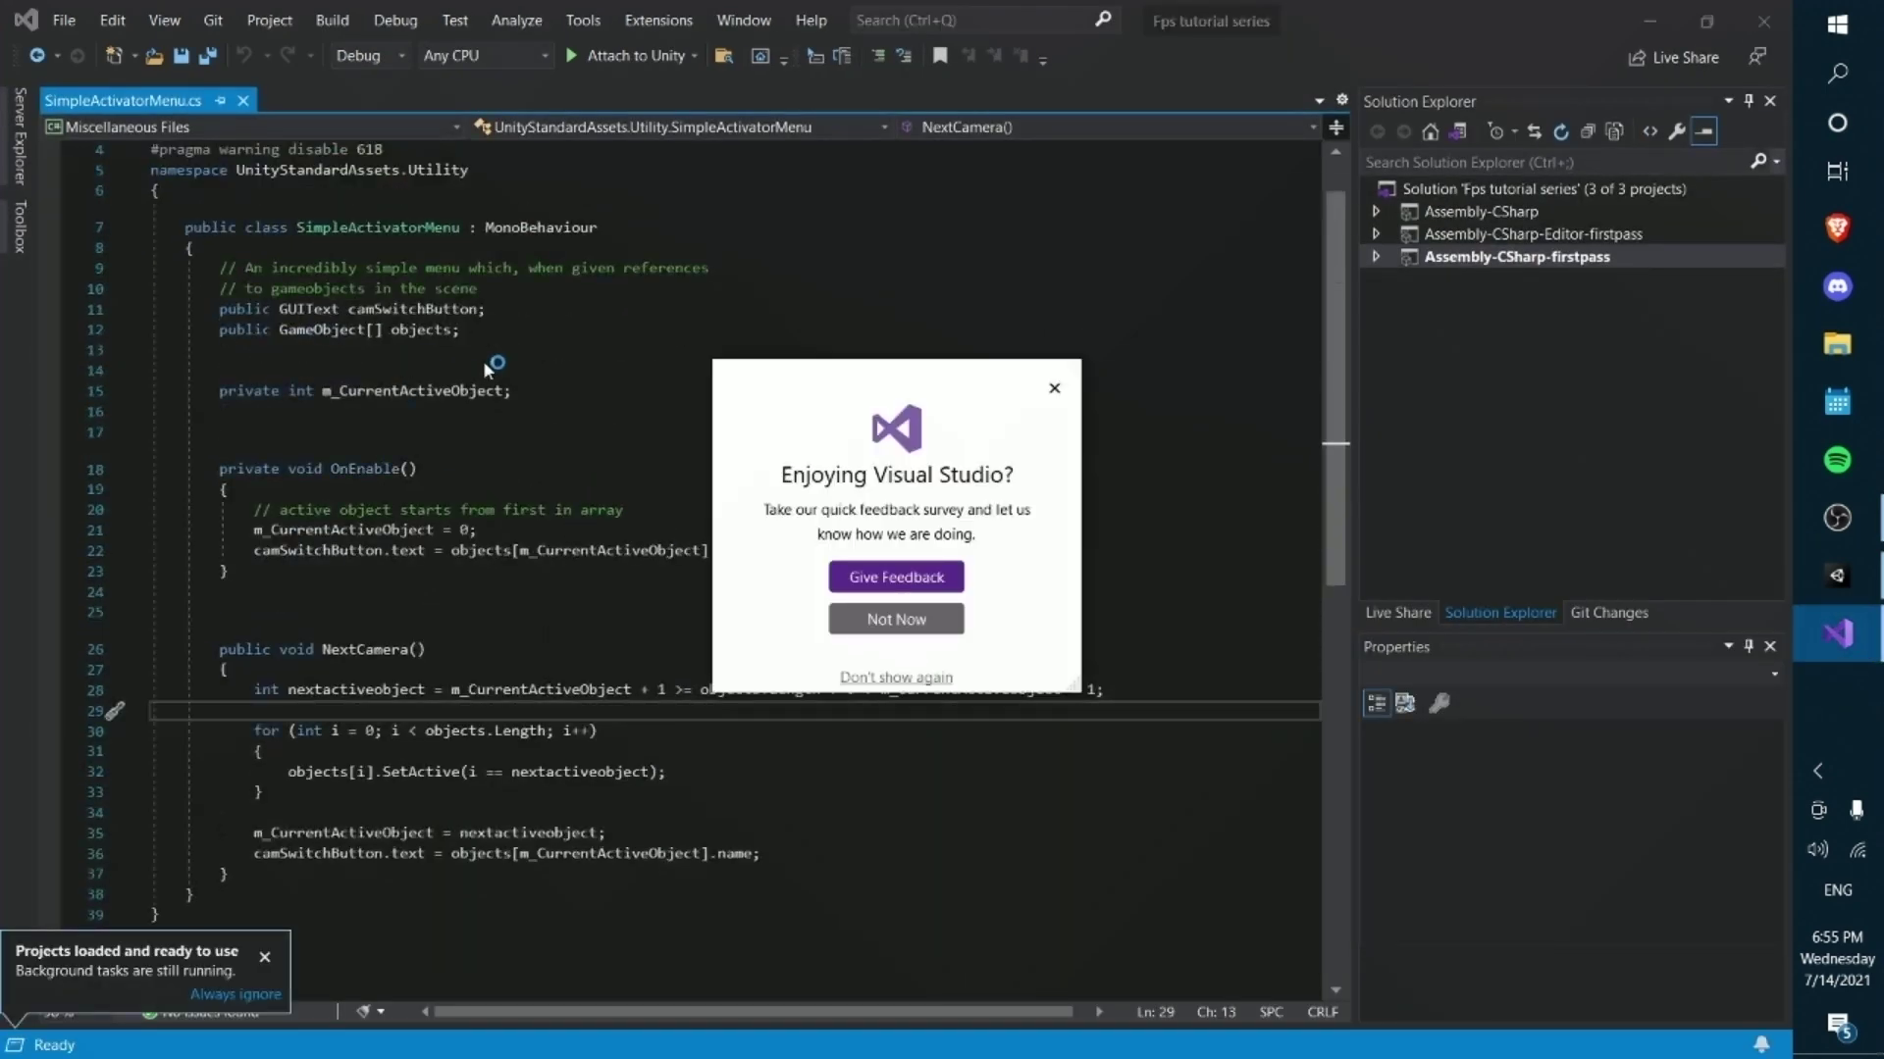
# - Replace GUIText on line 11 with UnityEngine.UI.Text and save SimpleActivatorMenu.cs
pyautogui.click(1055, 388)
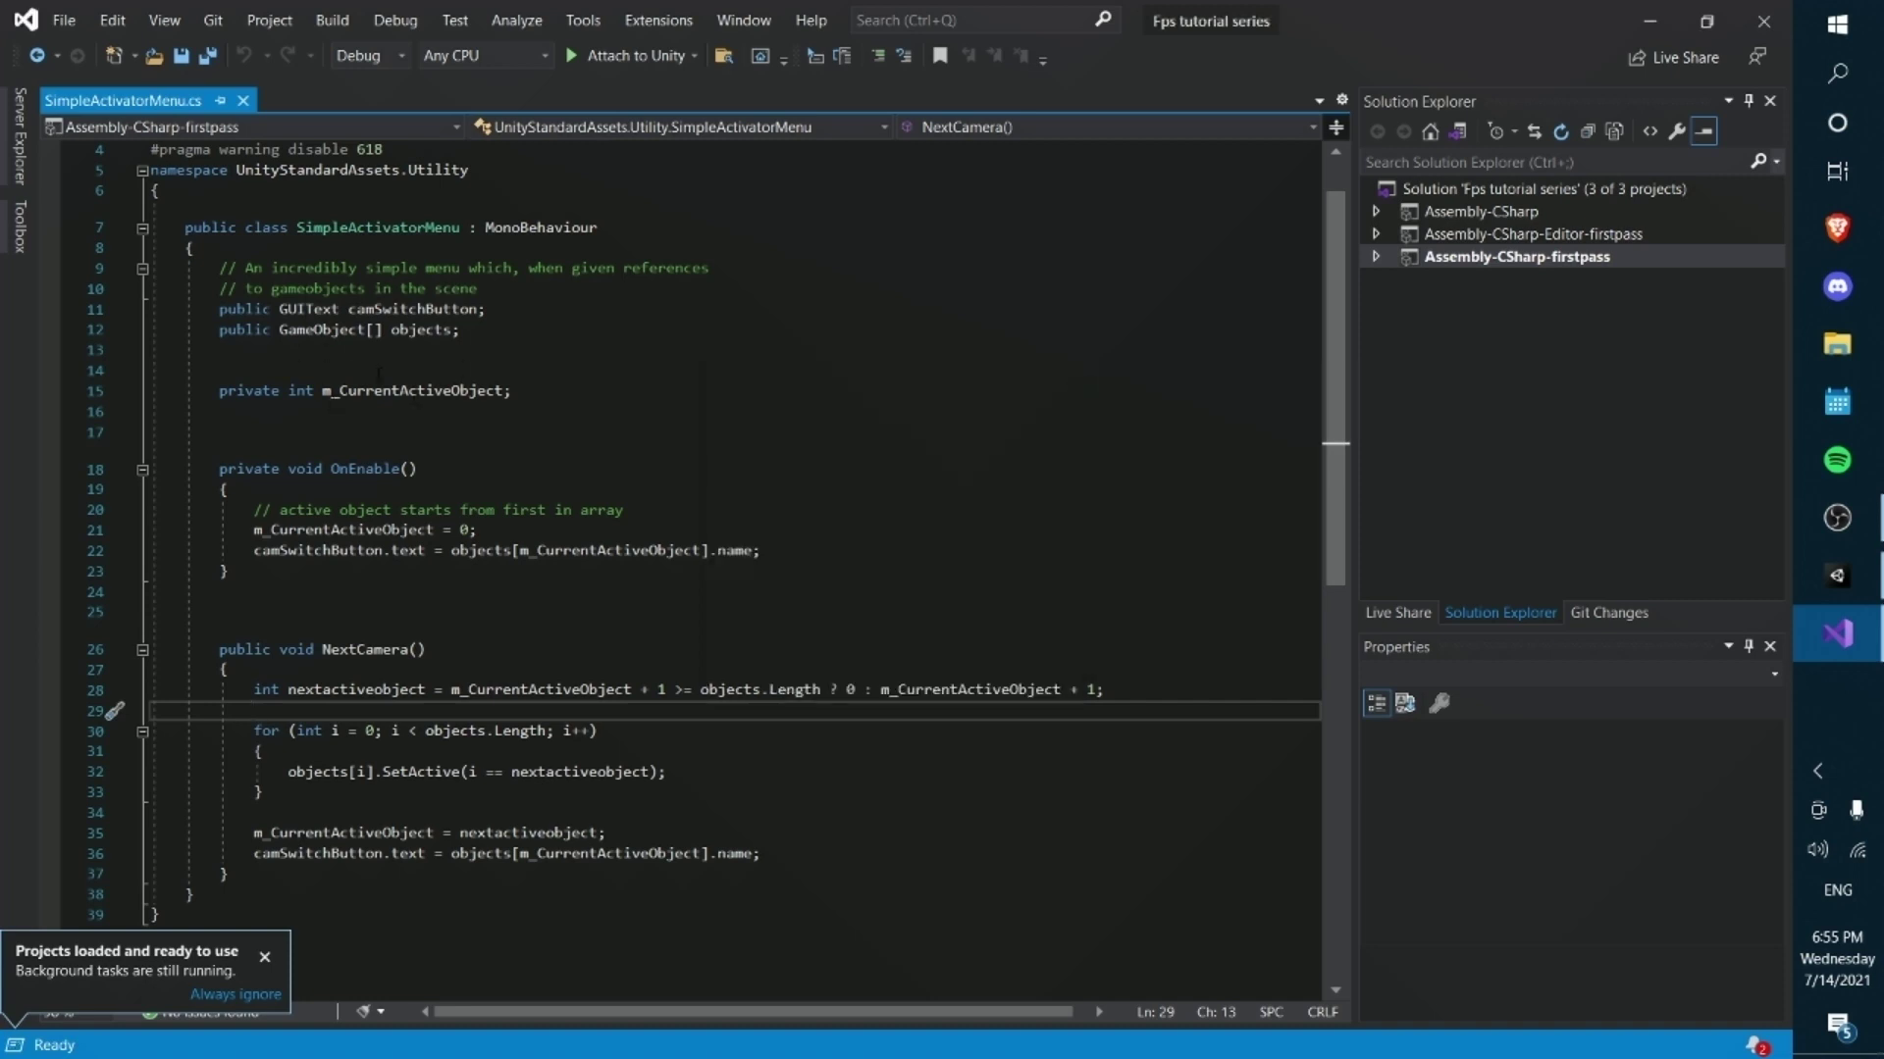
pyautogui.doubleClick(308, 309)
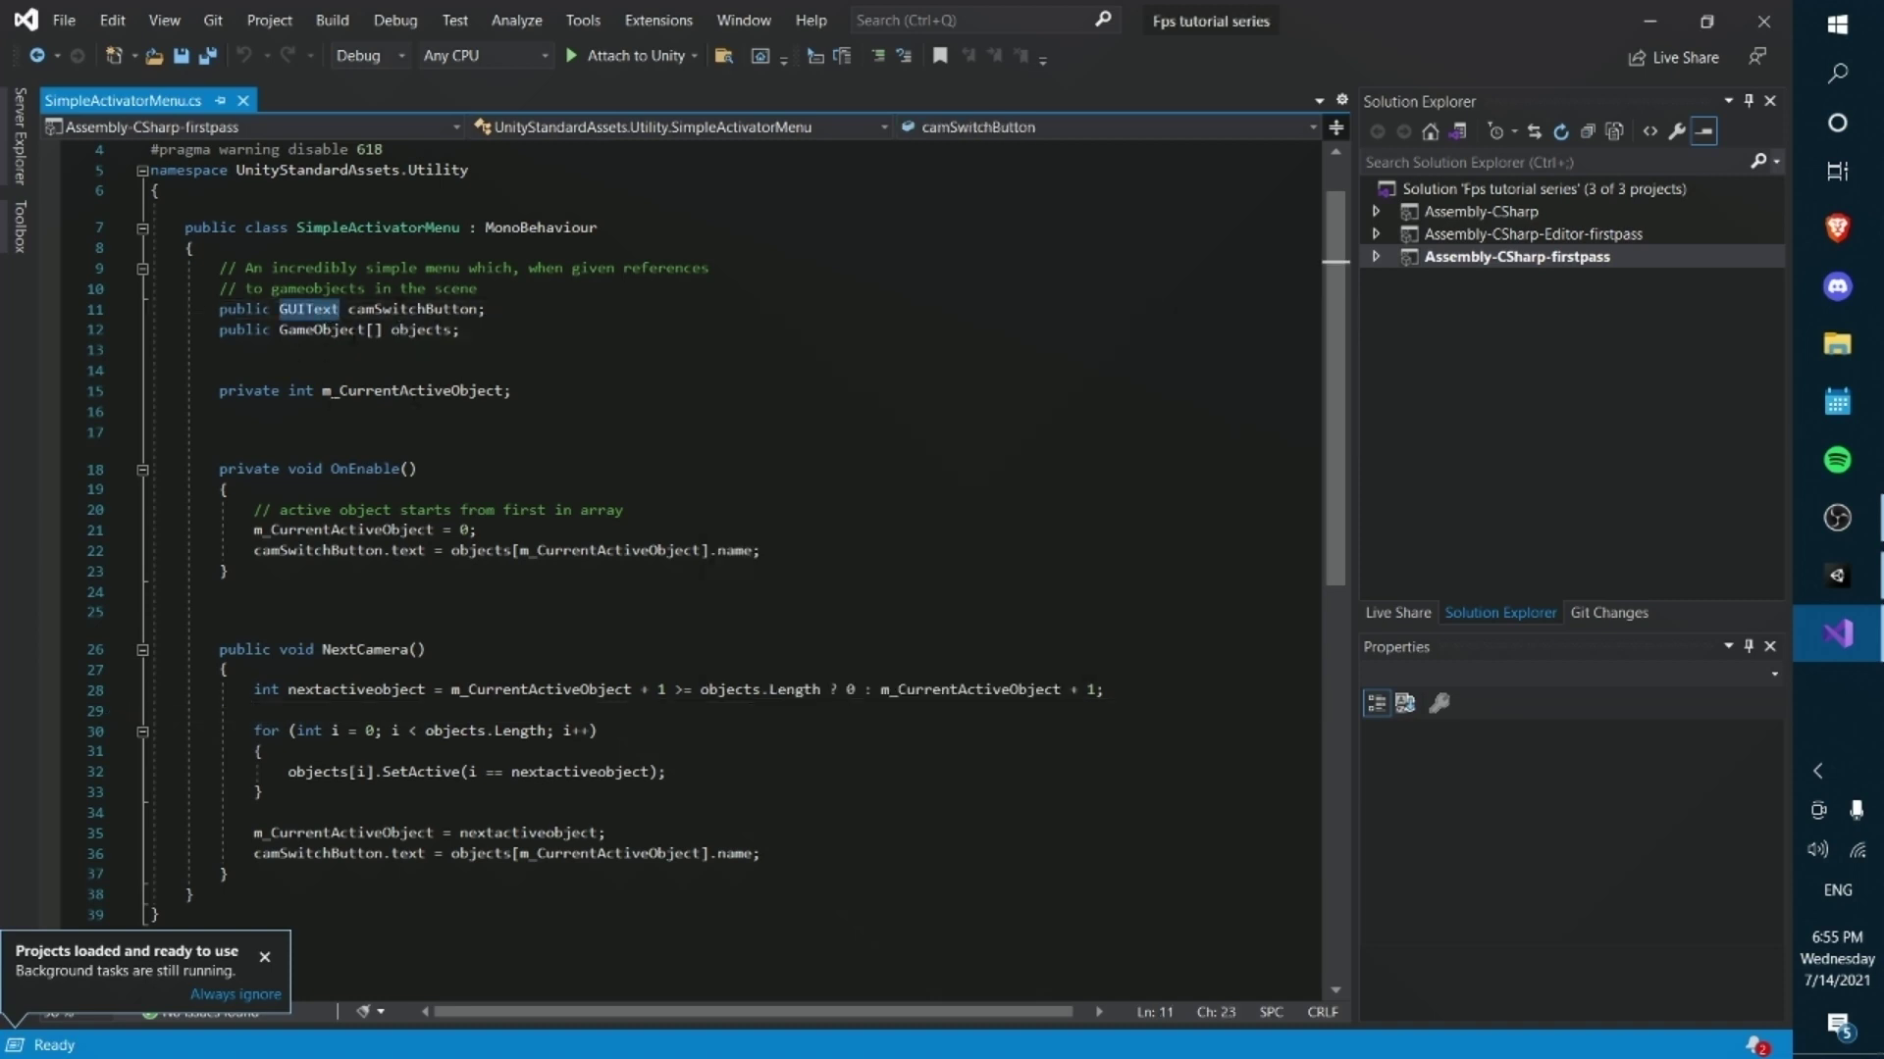
pyautogui.click(1851, 586)
pyautogui.click(1828, 649)
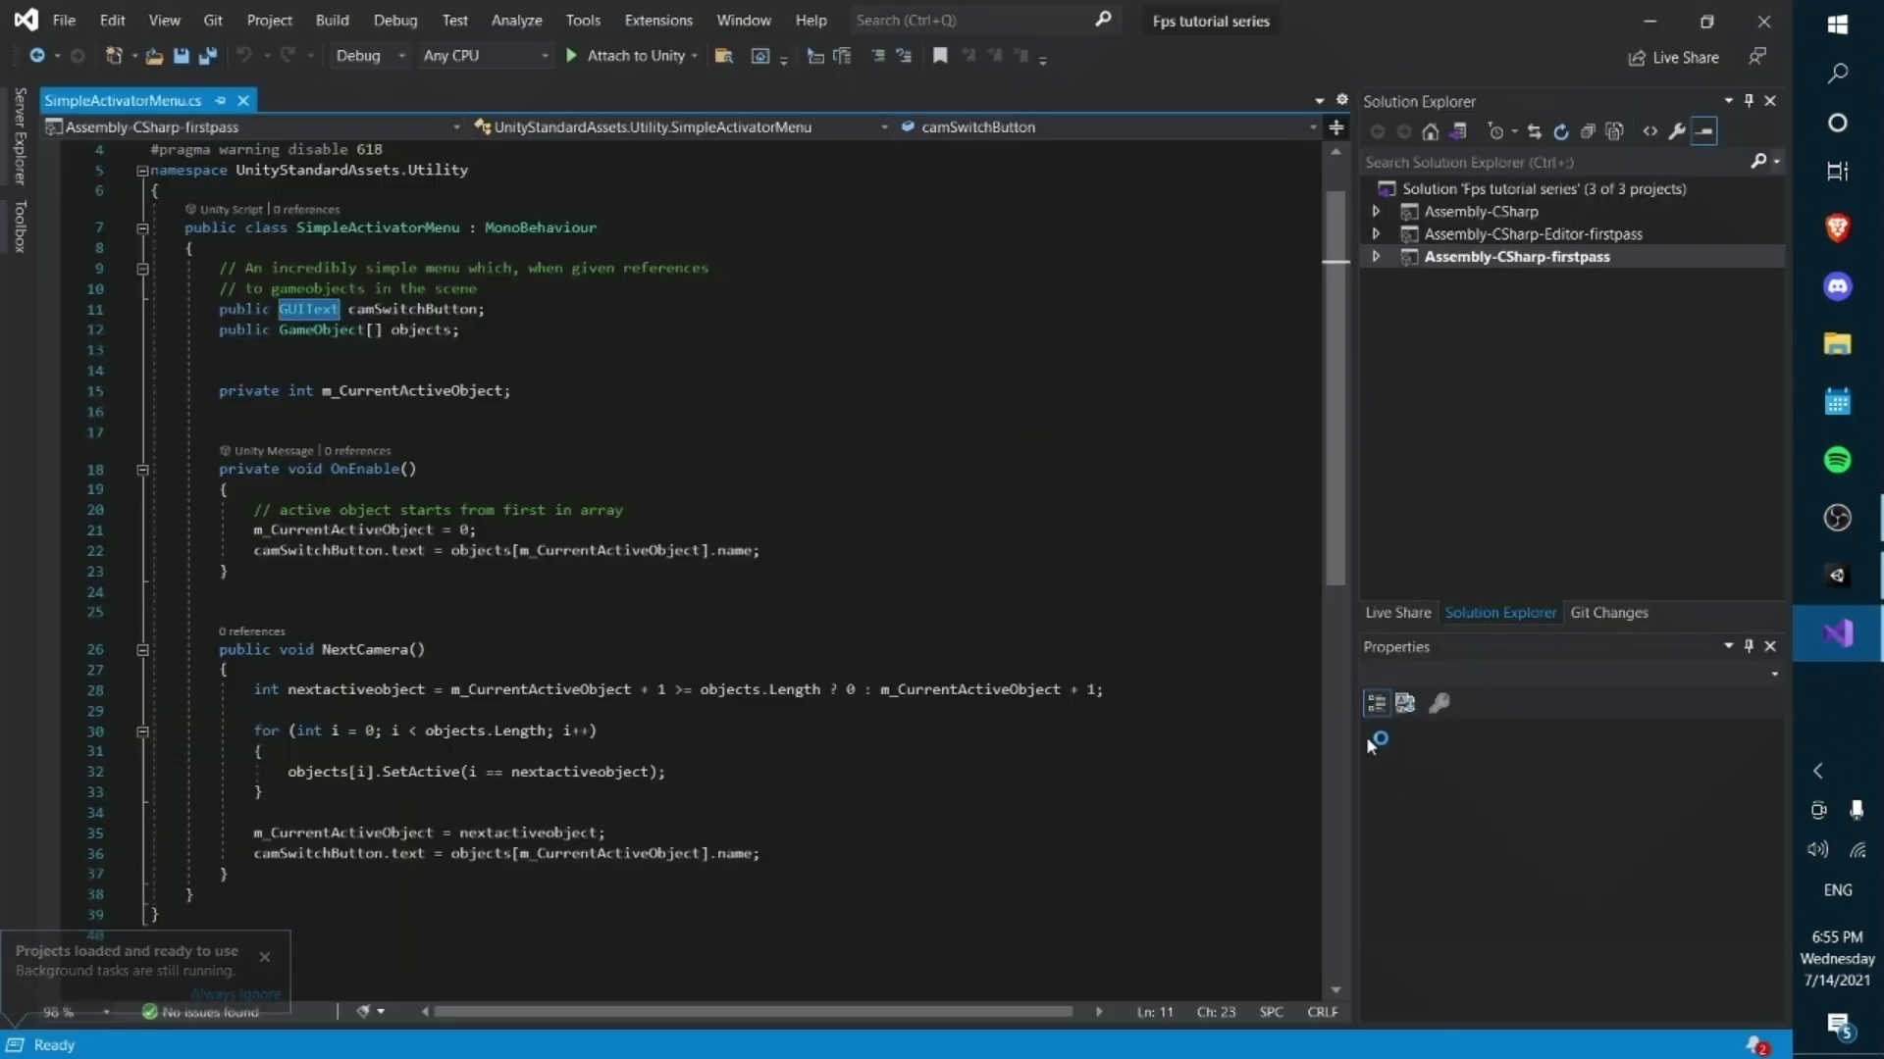
pyautogui.write('UnityEngine.')
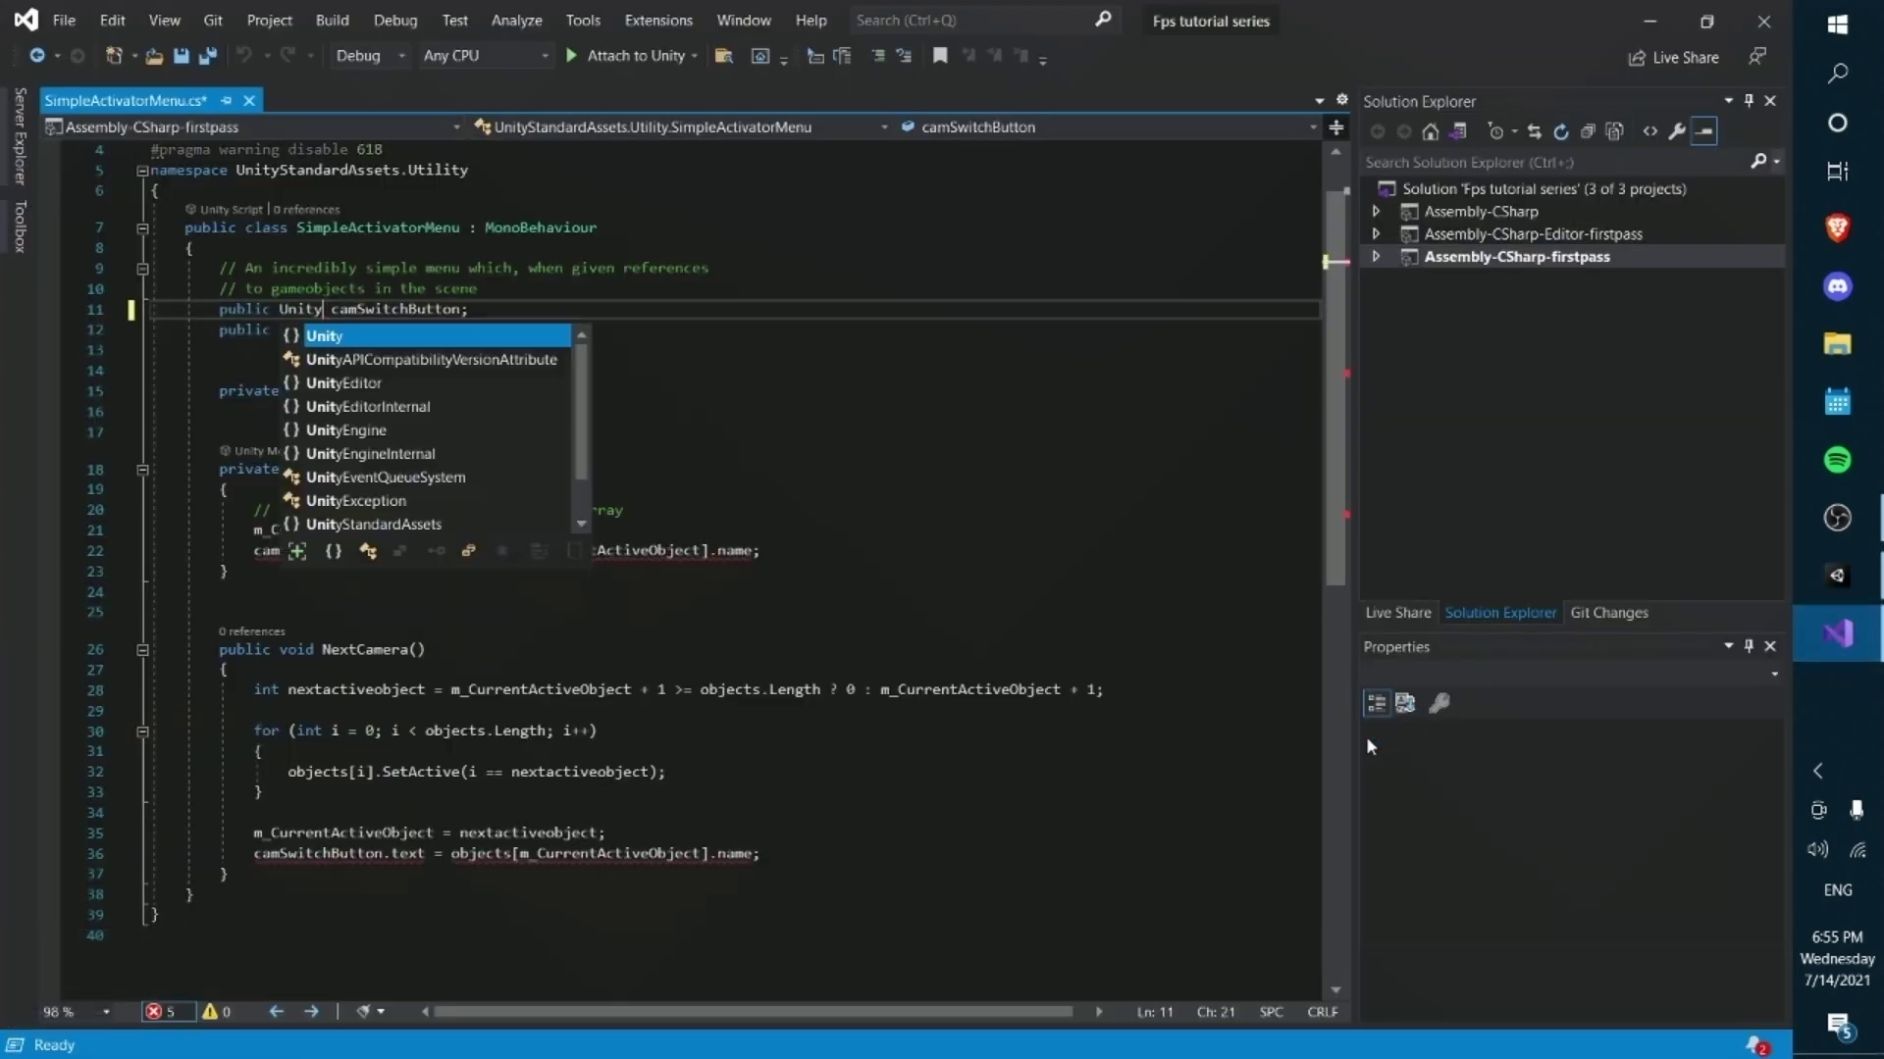
pyautogui.write('UI.Text')
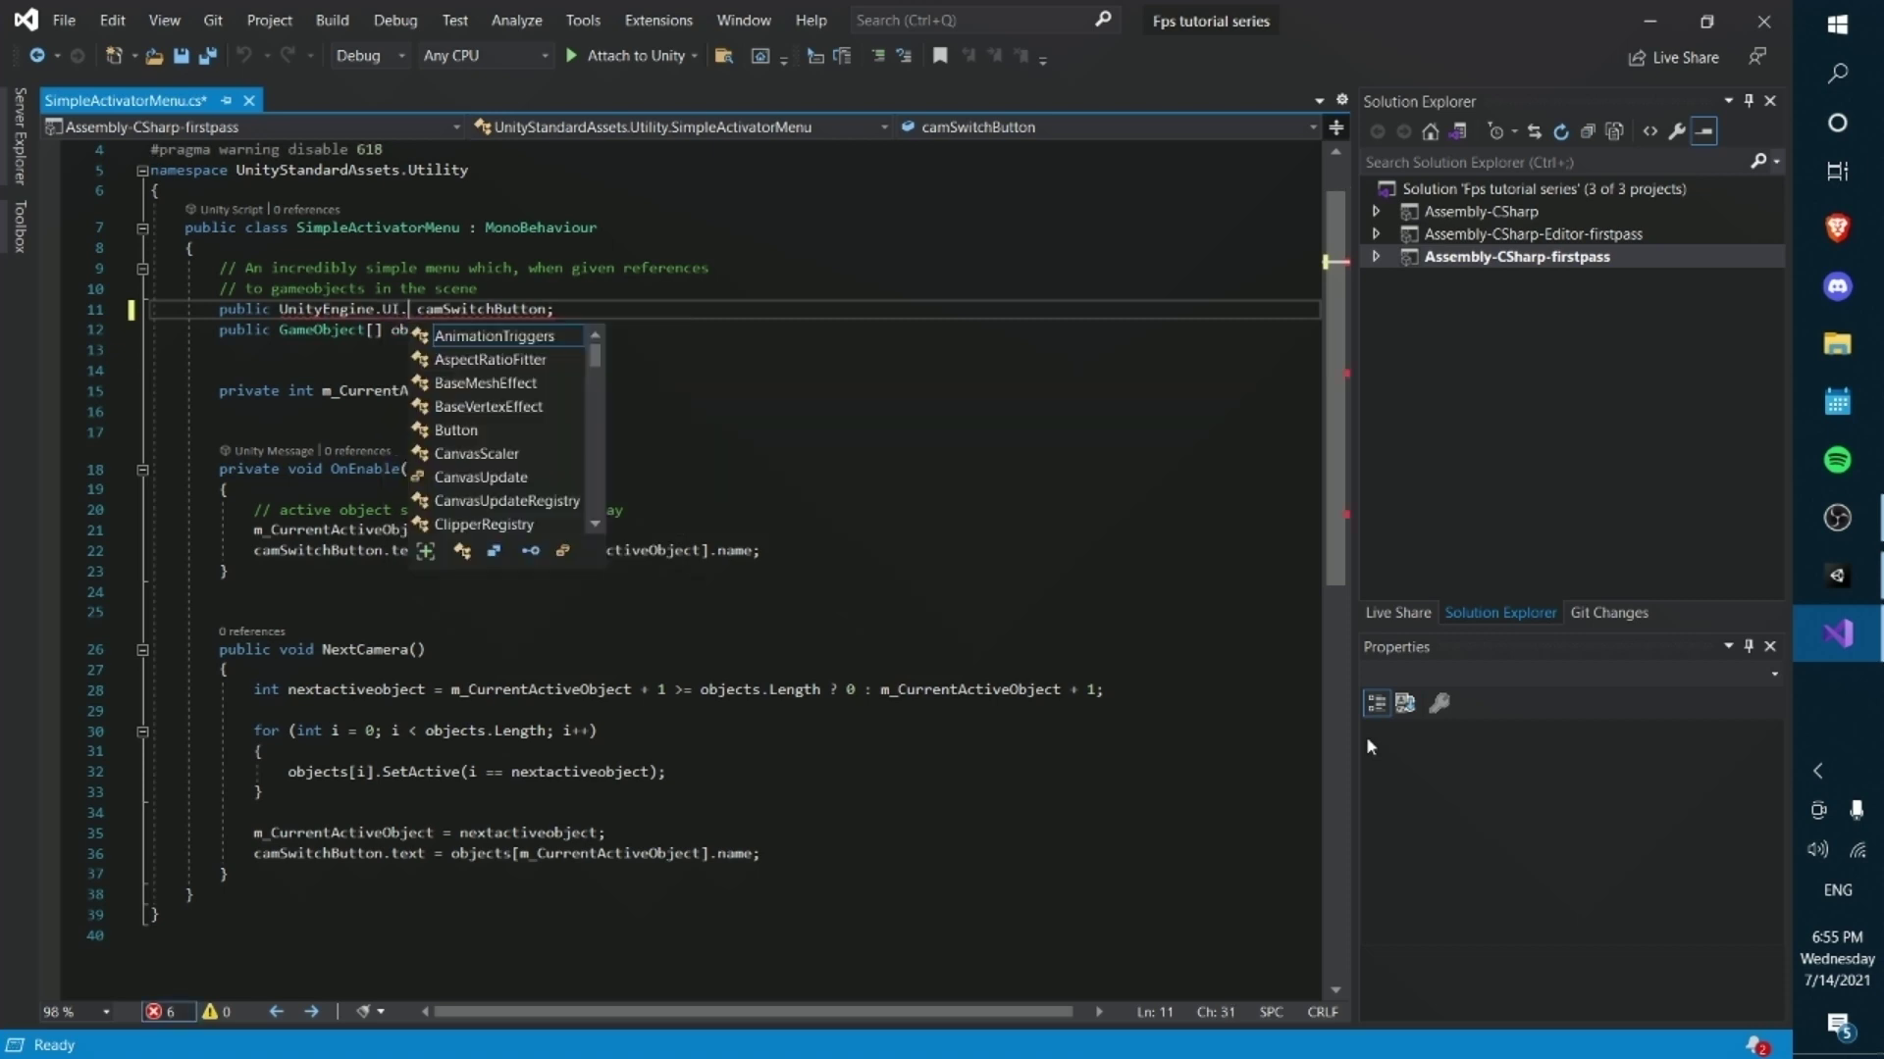
pyautogui.hotkey('ctrl', 's')
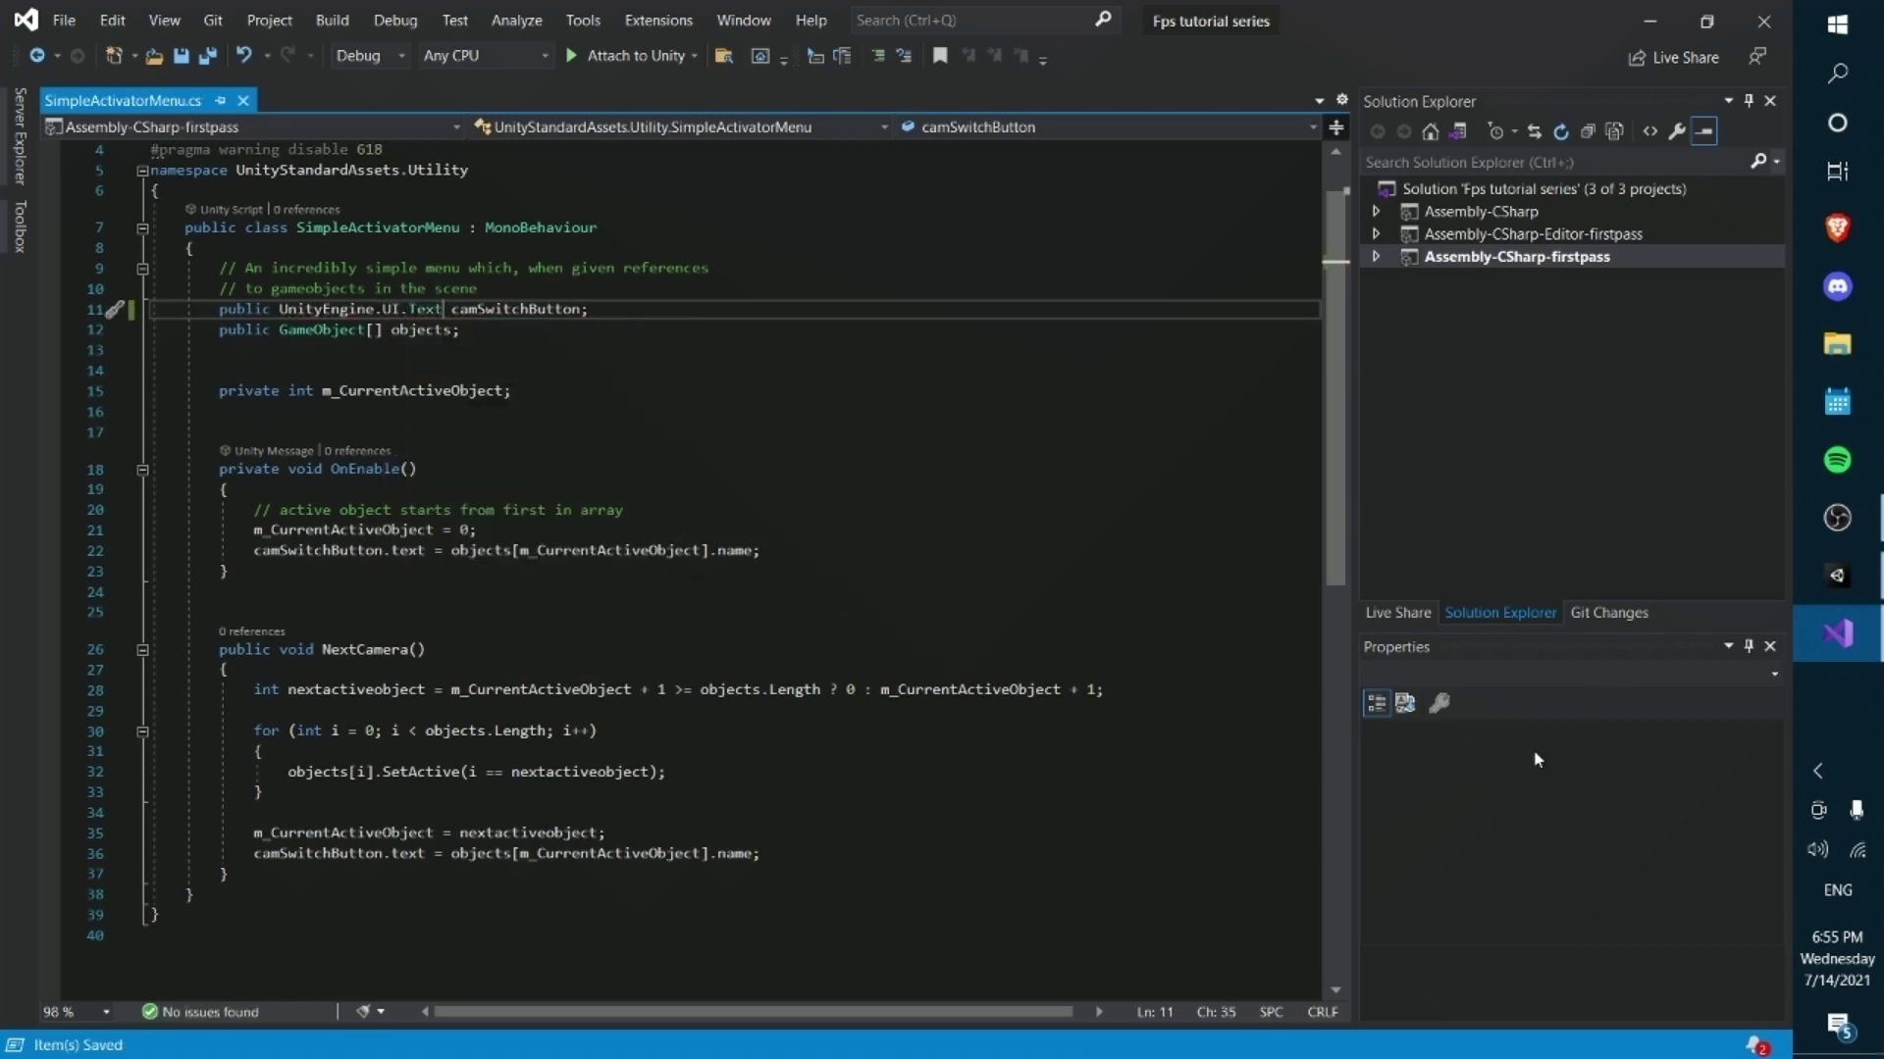
pyautogui.click(1837, 579)
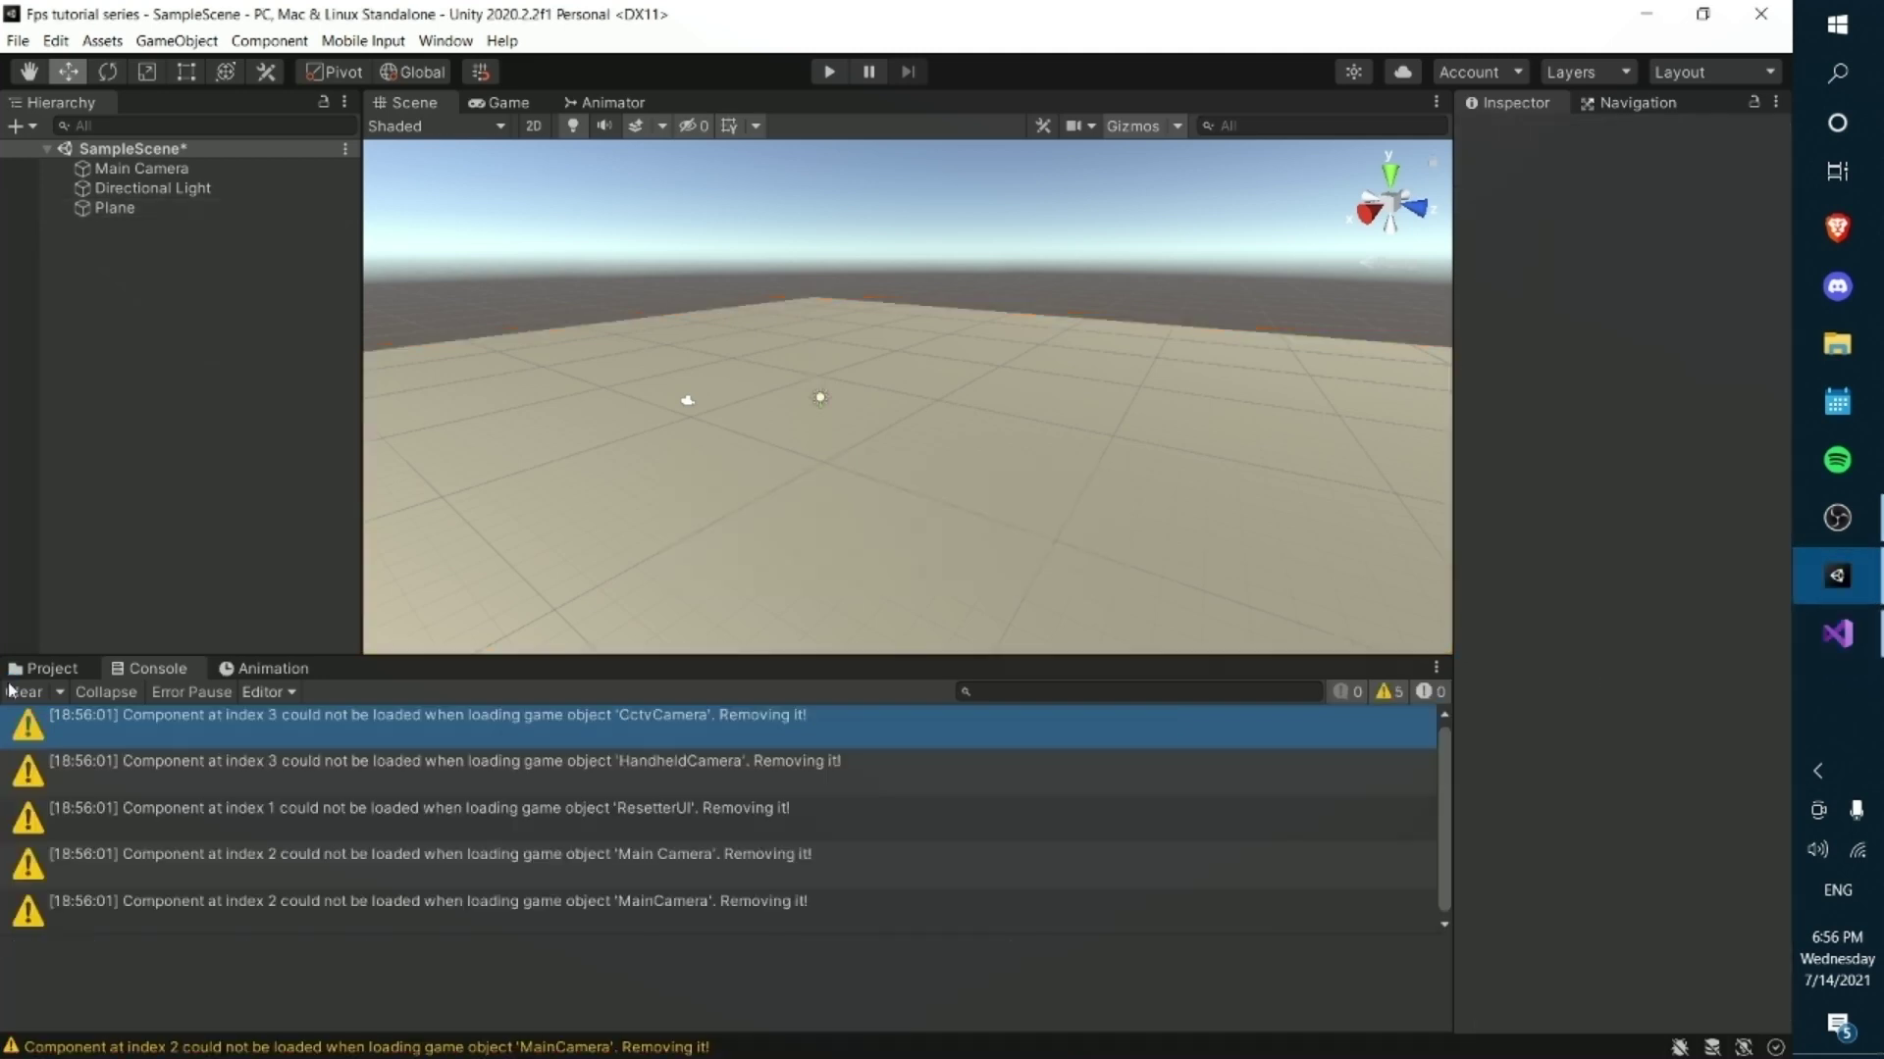
# - Clear the Console and browse to Standard Assets > Characters > FirstPersonCharacter > Prefabs
pyautogui.click(10, 689)
pyautogui.click(42, 668)
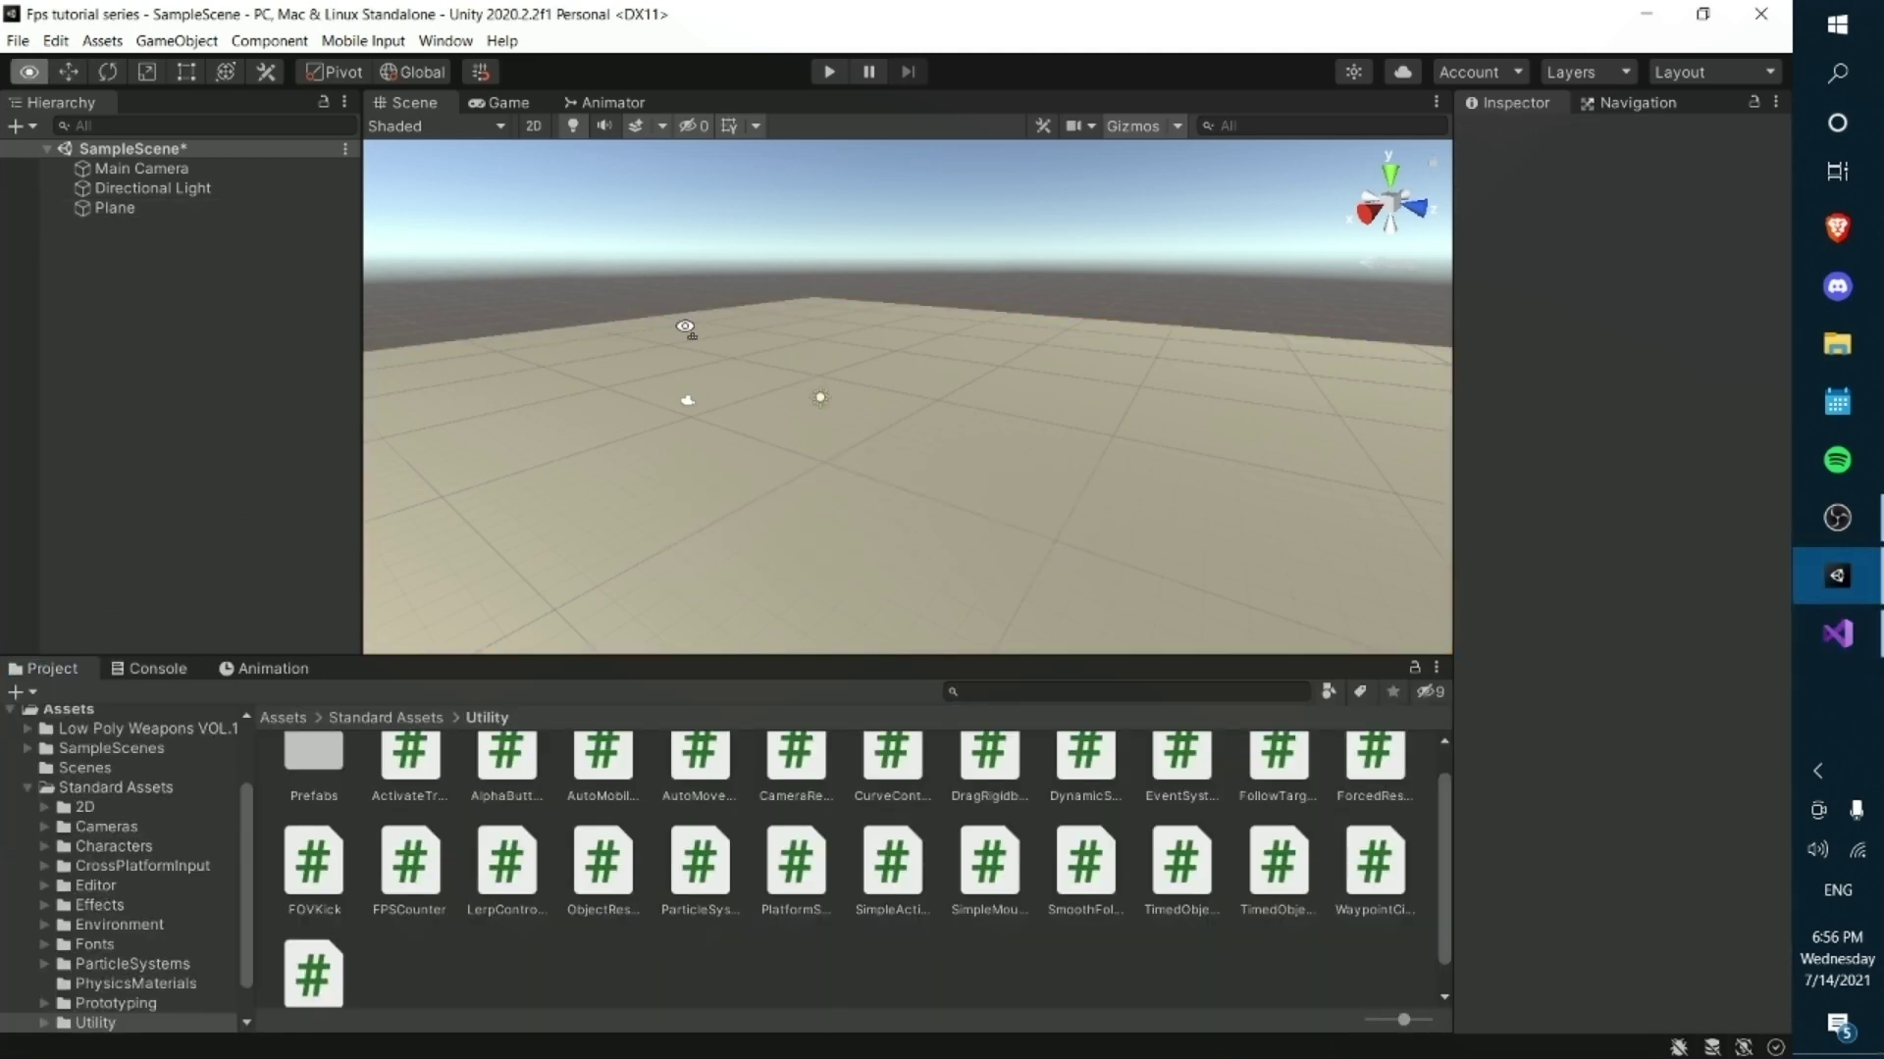
pyautogui.keyDown('alt'); pyautogui.moveTo(685, 327); pyautogui.dragTo(688, 294); pyautogui.keyUp('alt')
pyautogui.press('w')
pyautogui.click(19, 769)
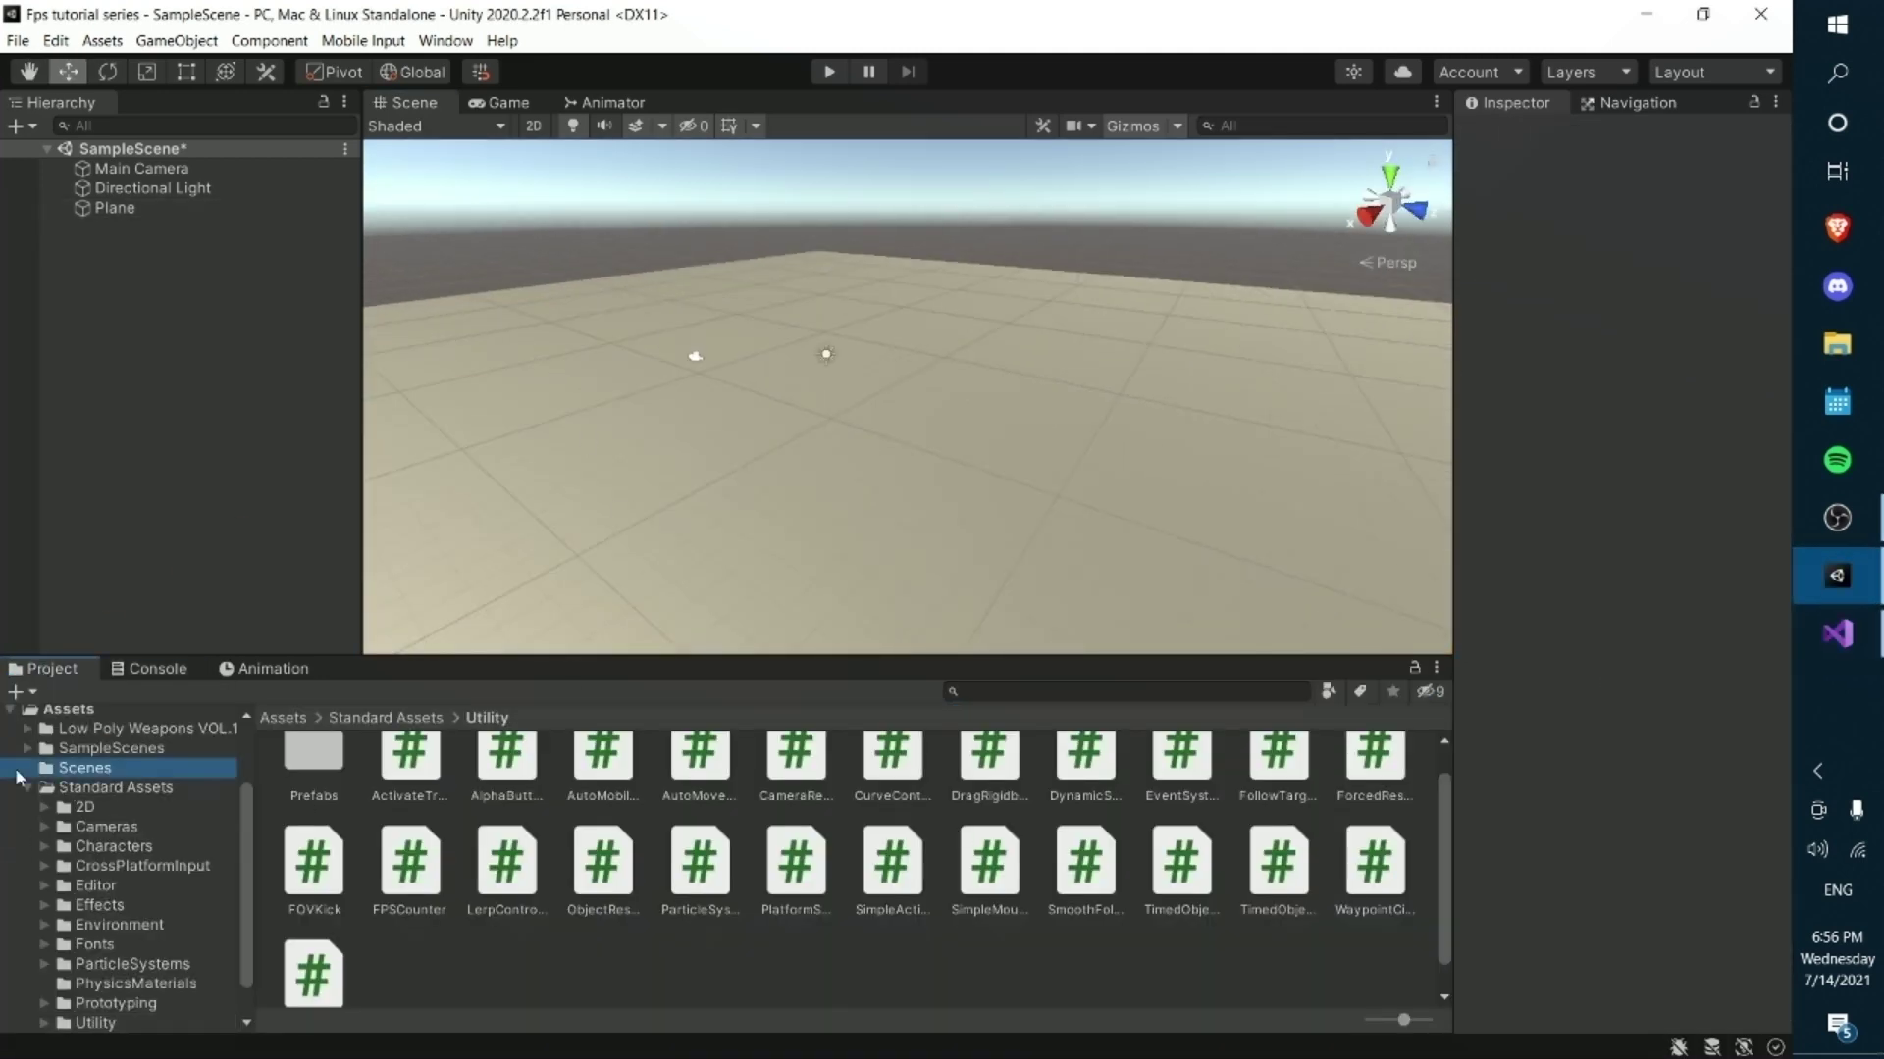
pyautogui.click(26, 786)
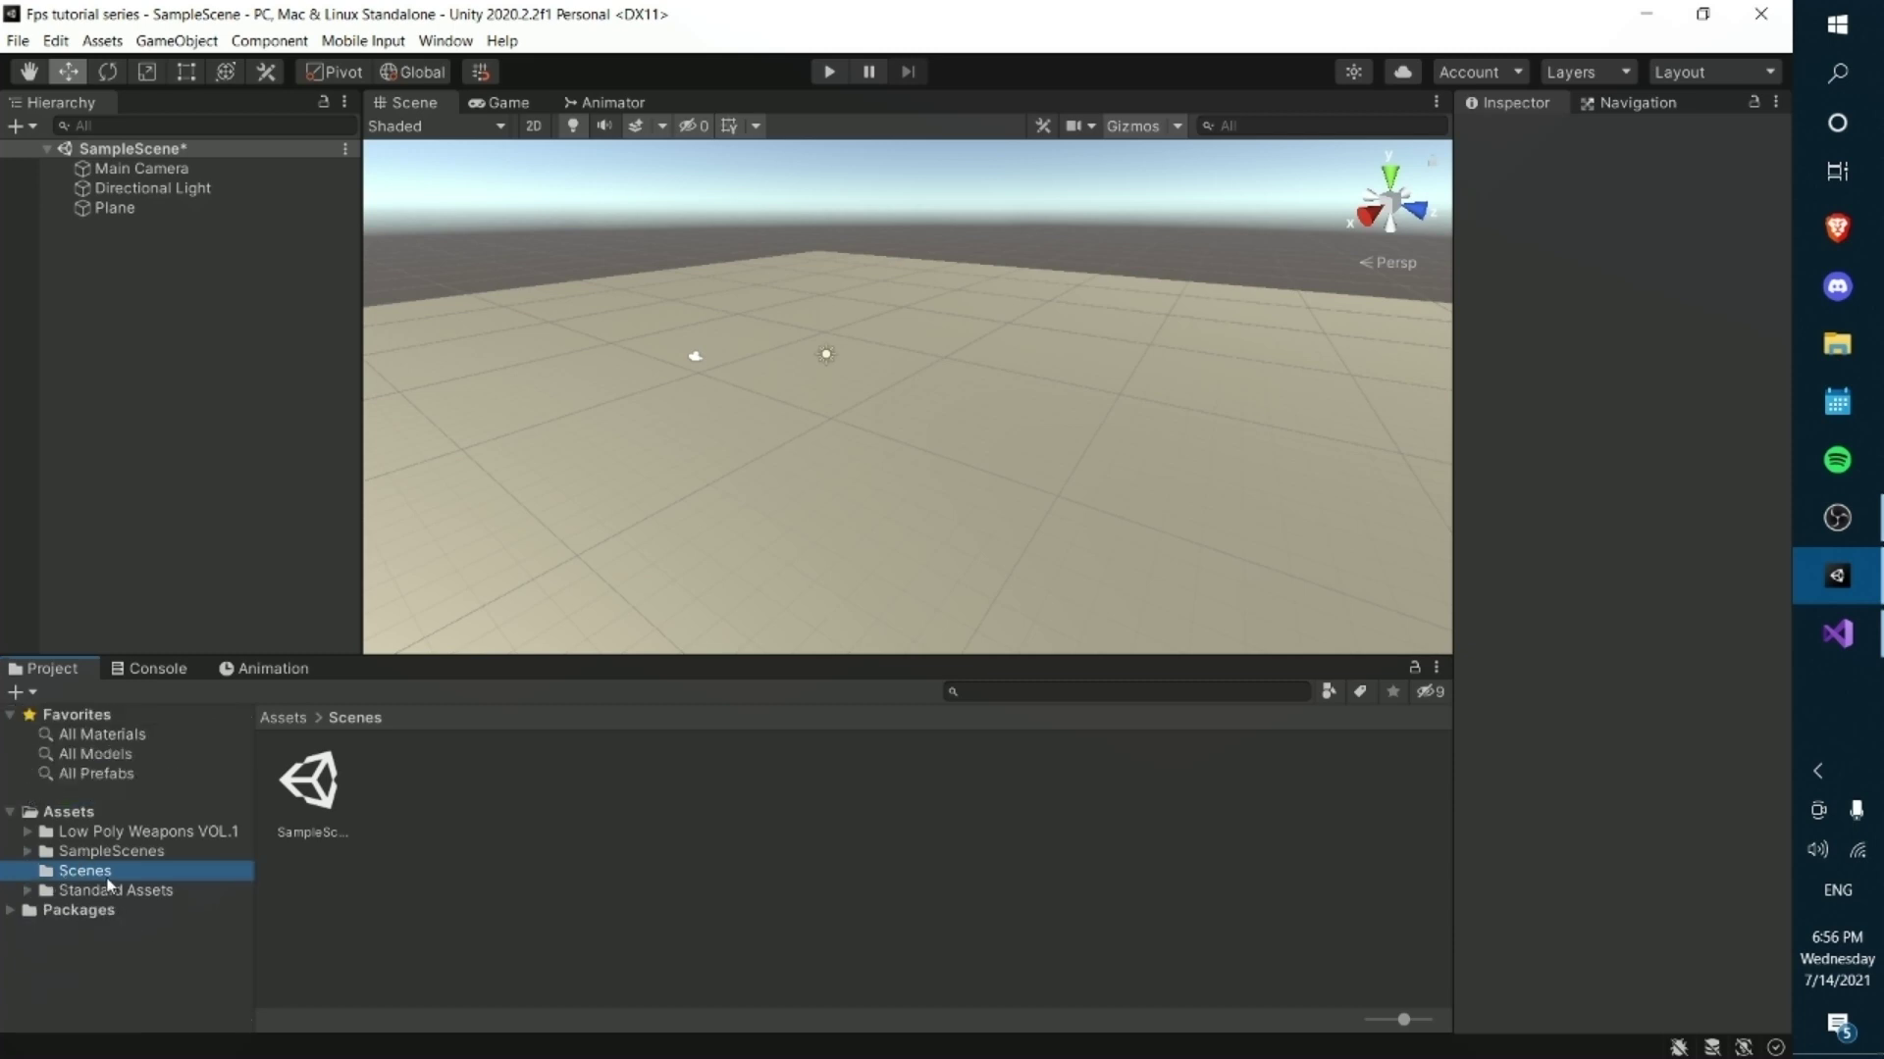
pyautogui.click(49, 889)
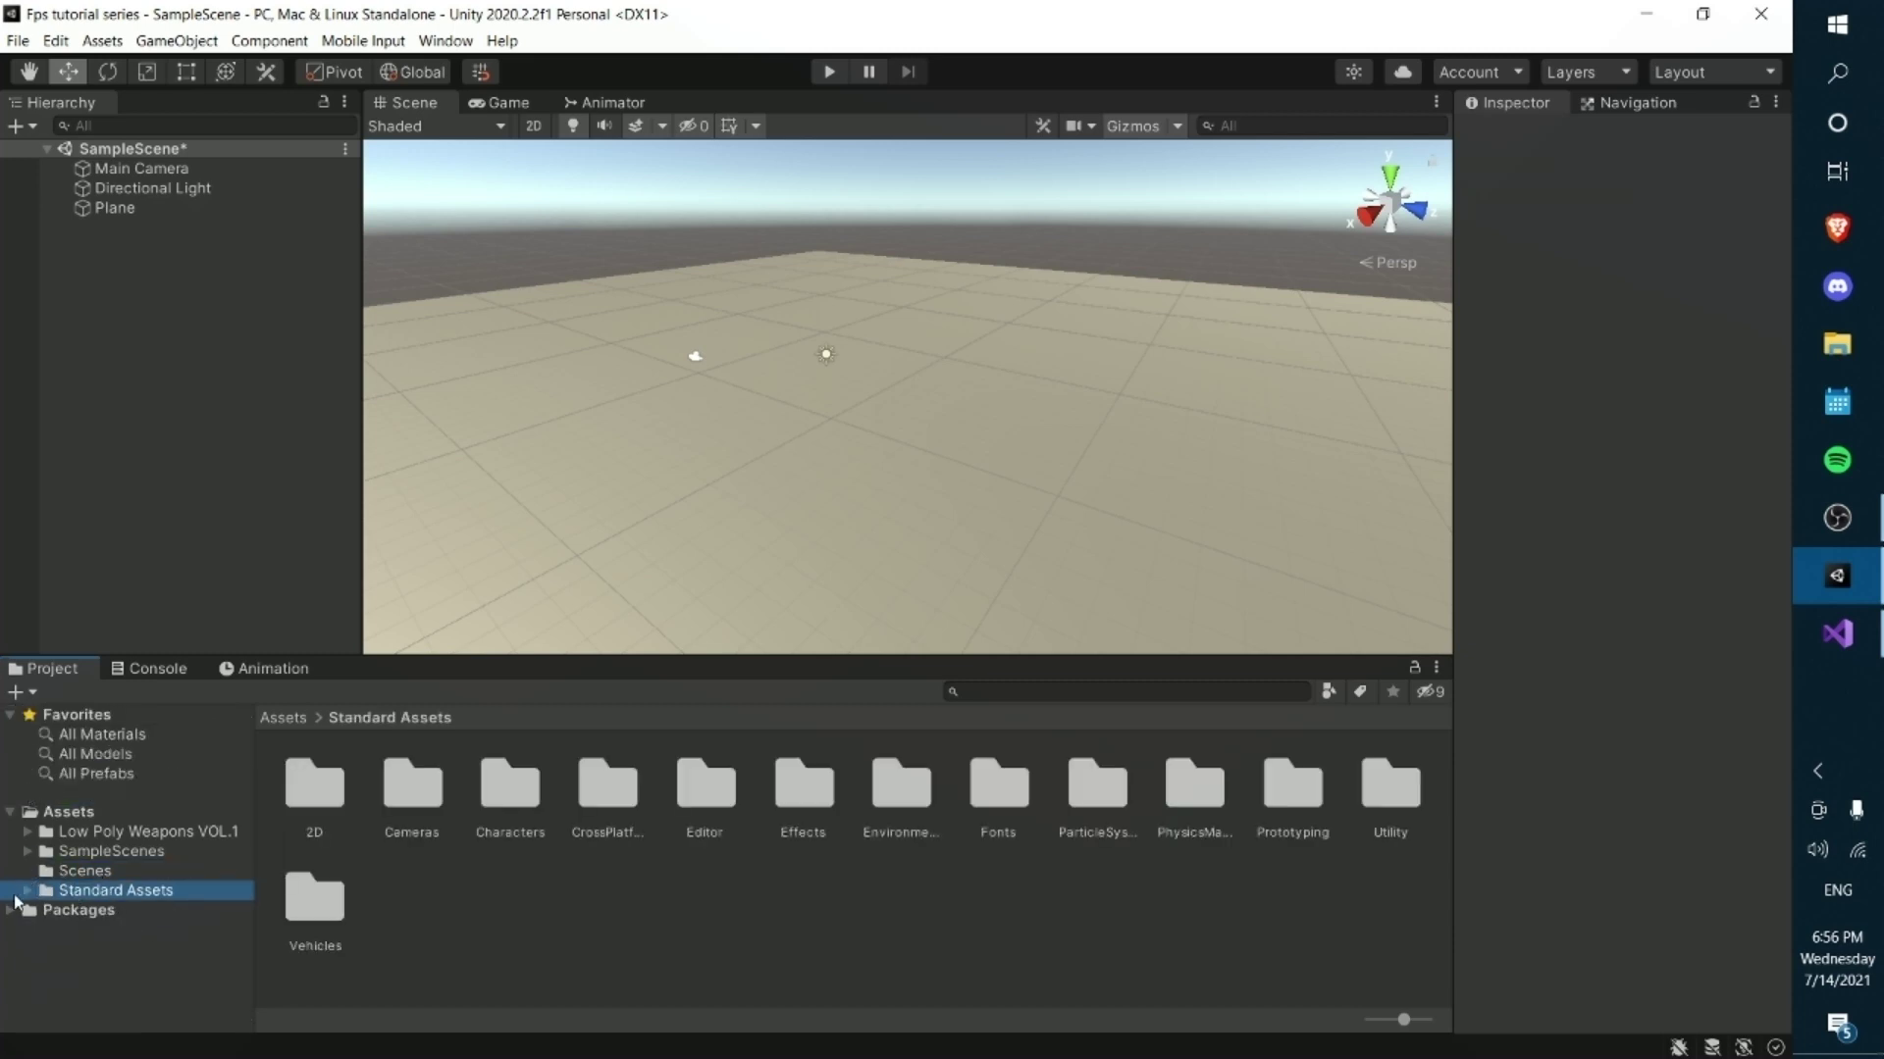
pyautogui.doubleClick(511, 789)
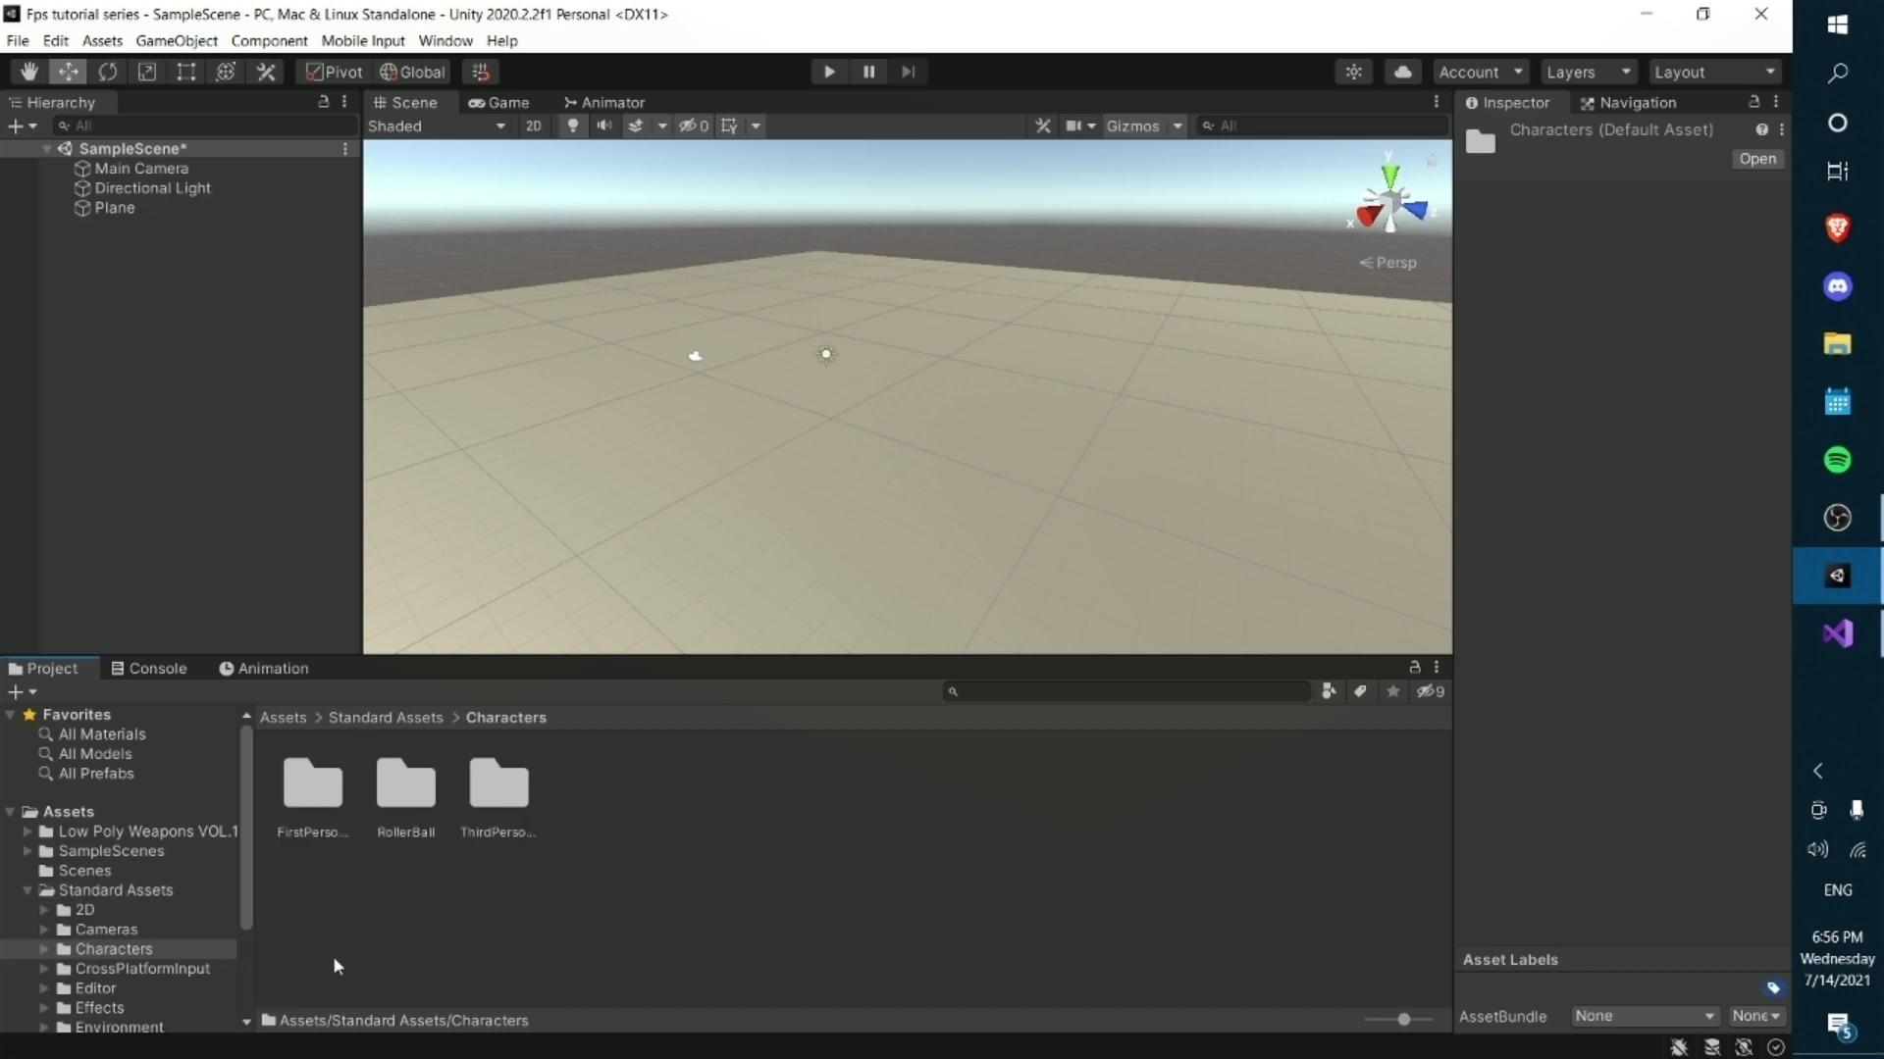
pyautogui.doubleClick(327, 808)
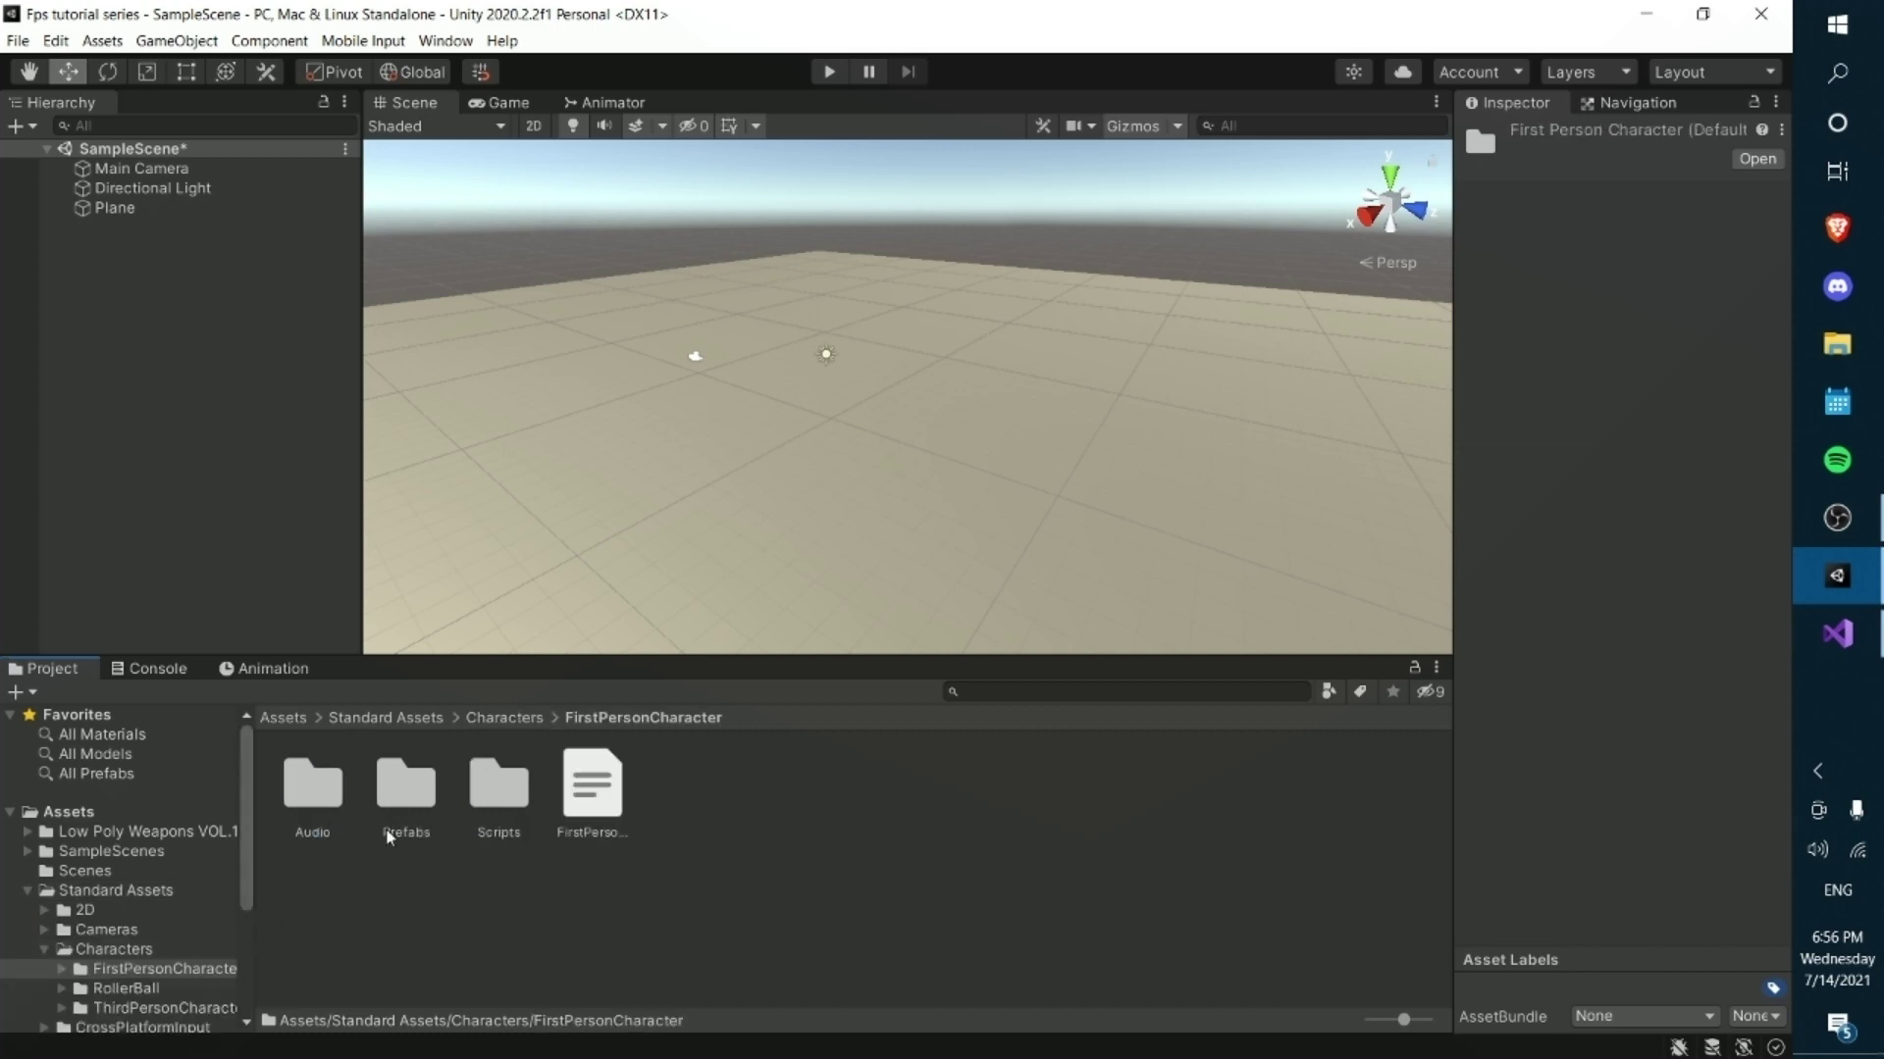
pyautogui.click(423, 802)
pyautogui.doubleClick(422, 802)
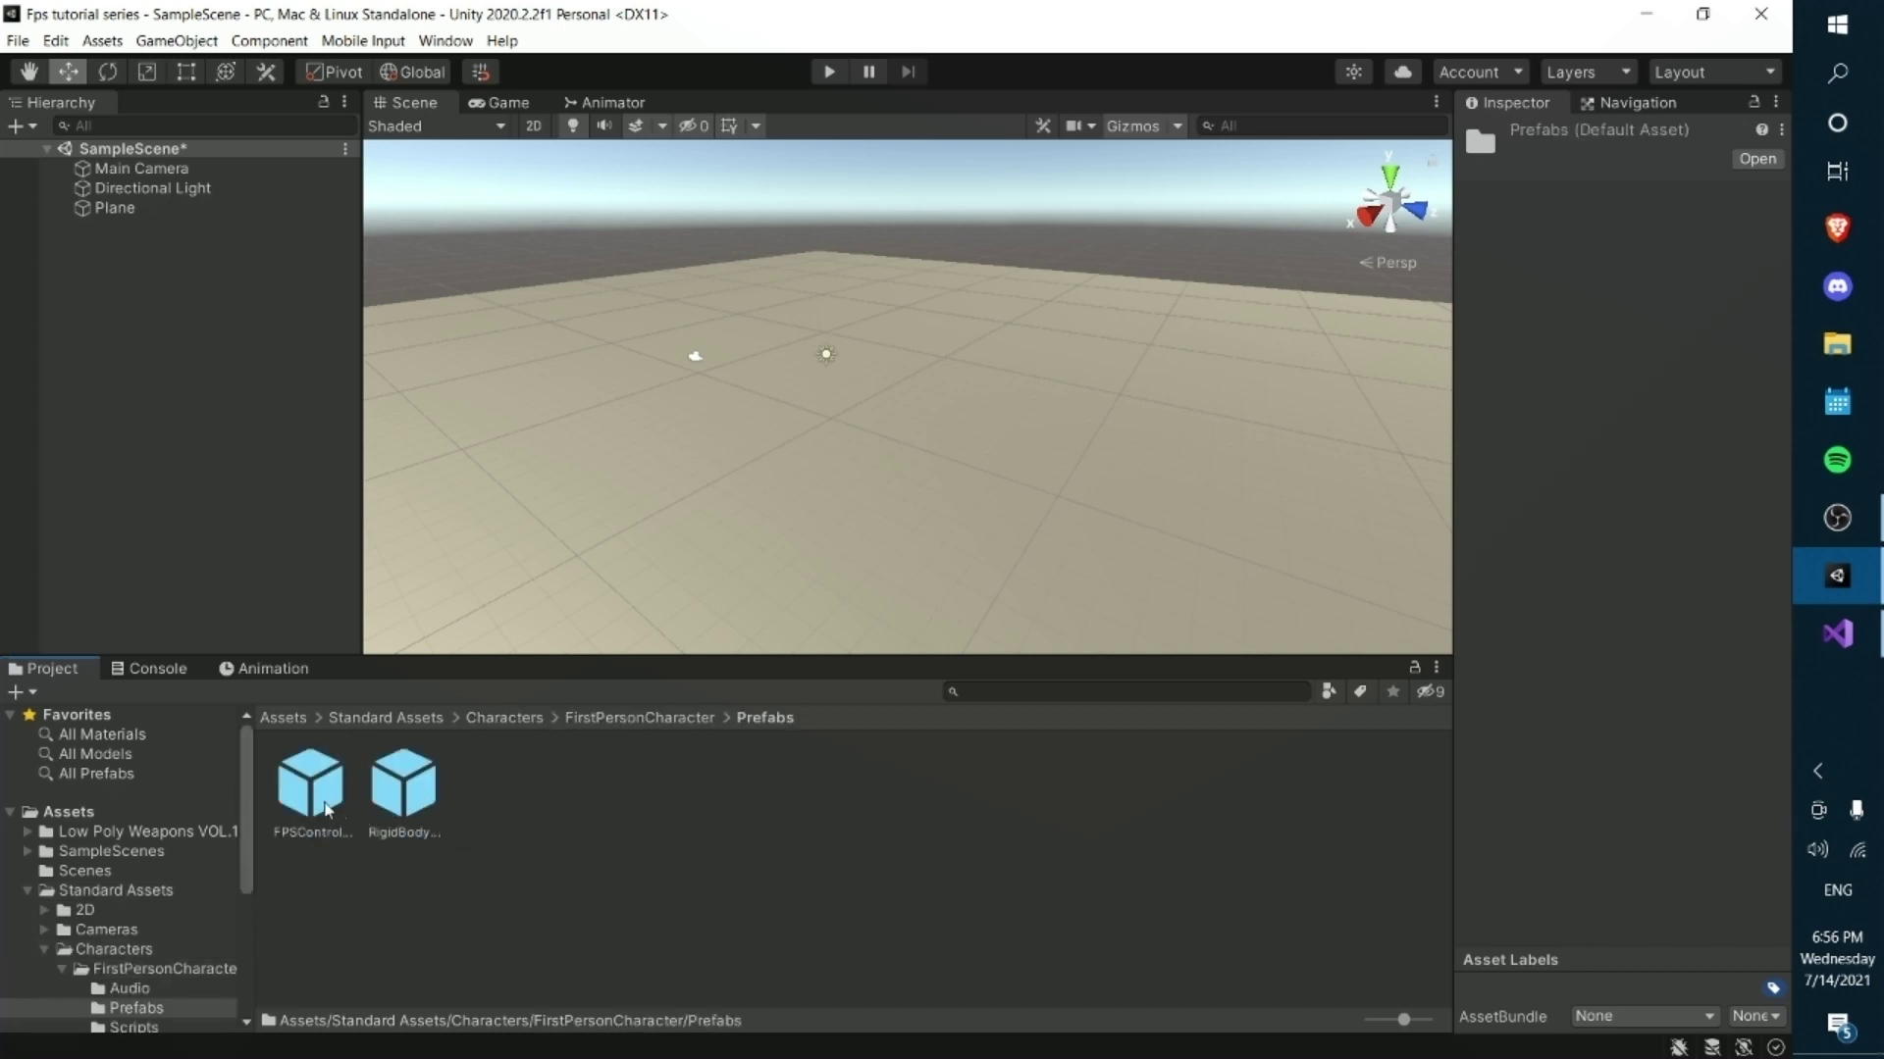
# - Place RigidBodyFPSController above the plane and unpack it completely from its prefab
pyautogui.moveTo(390, 795); pyautogui.dragTo(780, 486)
pyautogui.moveTo(771, 412); pyautogui.dragTo(769, 357)
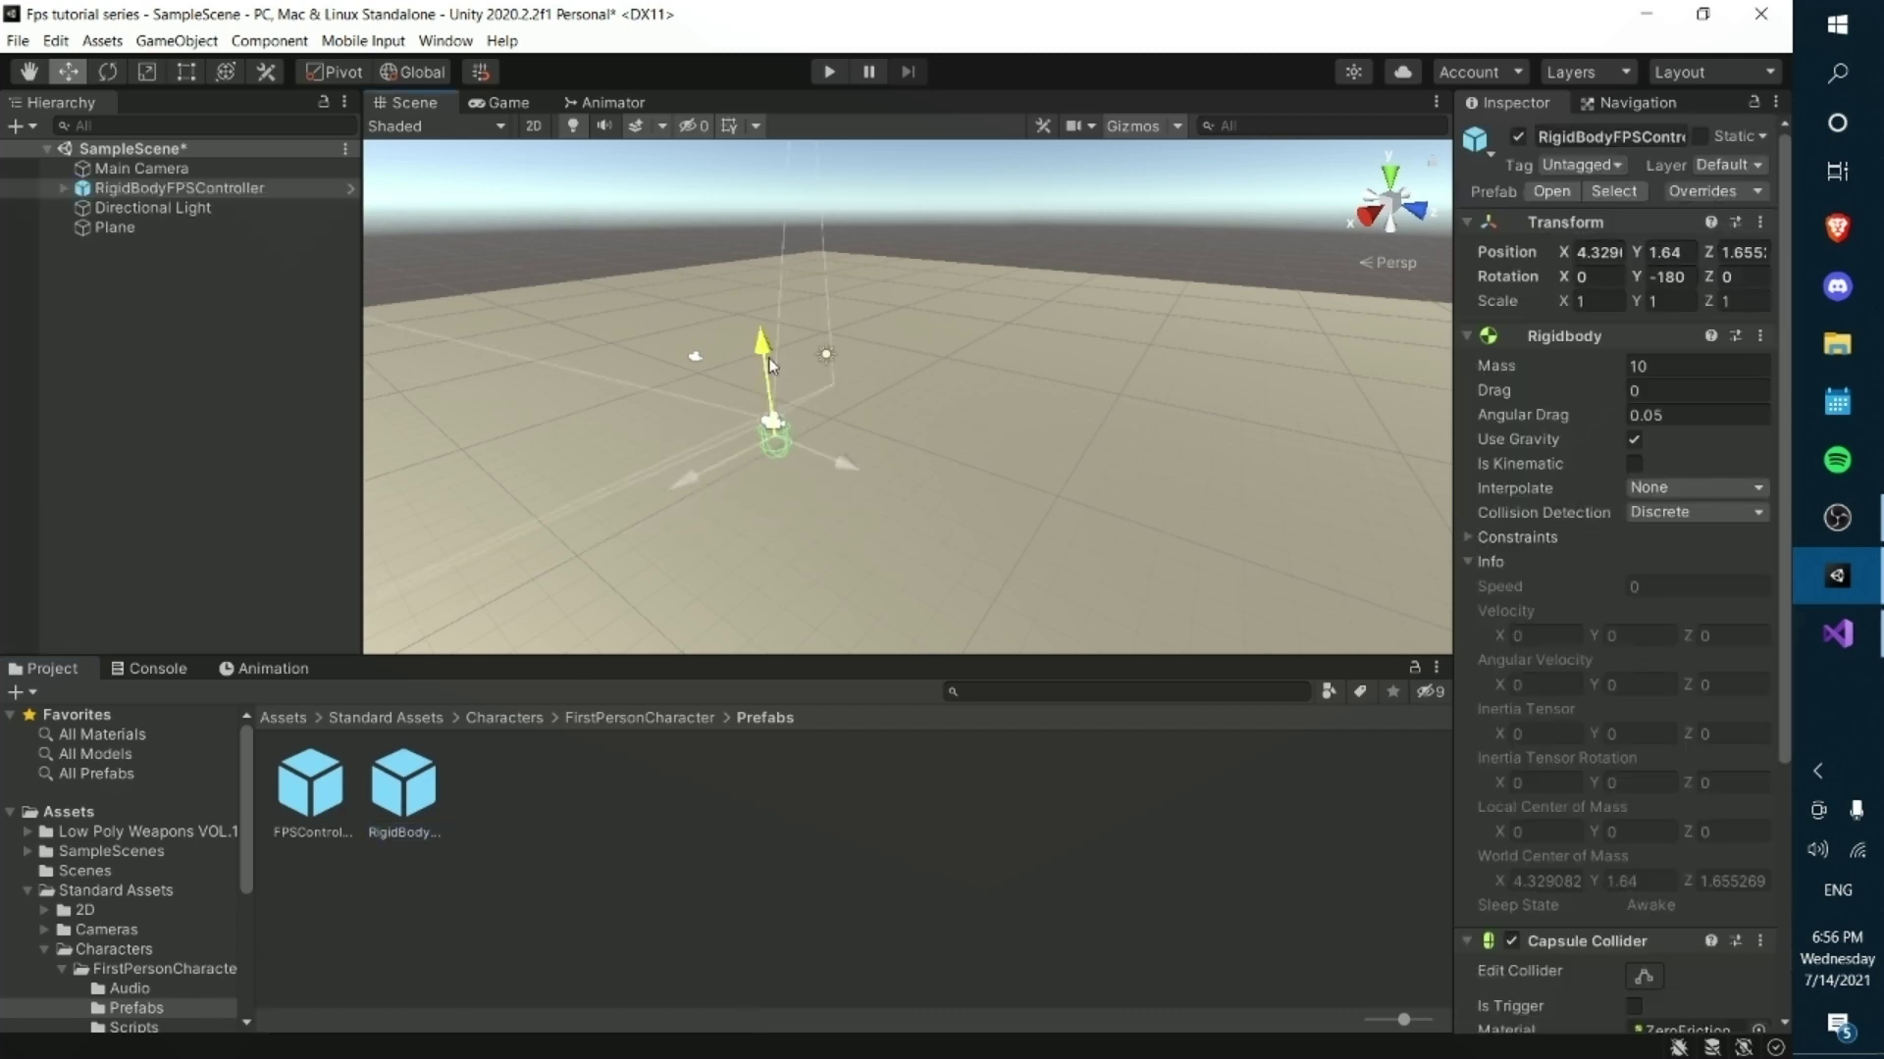
pyautogui.rightClick(108, 188)
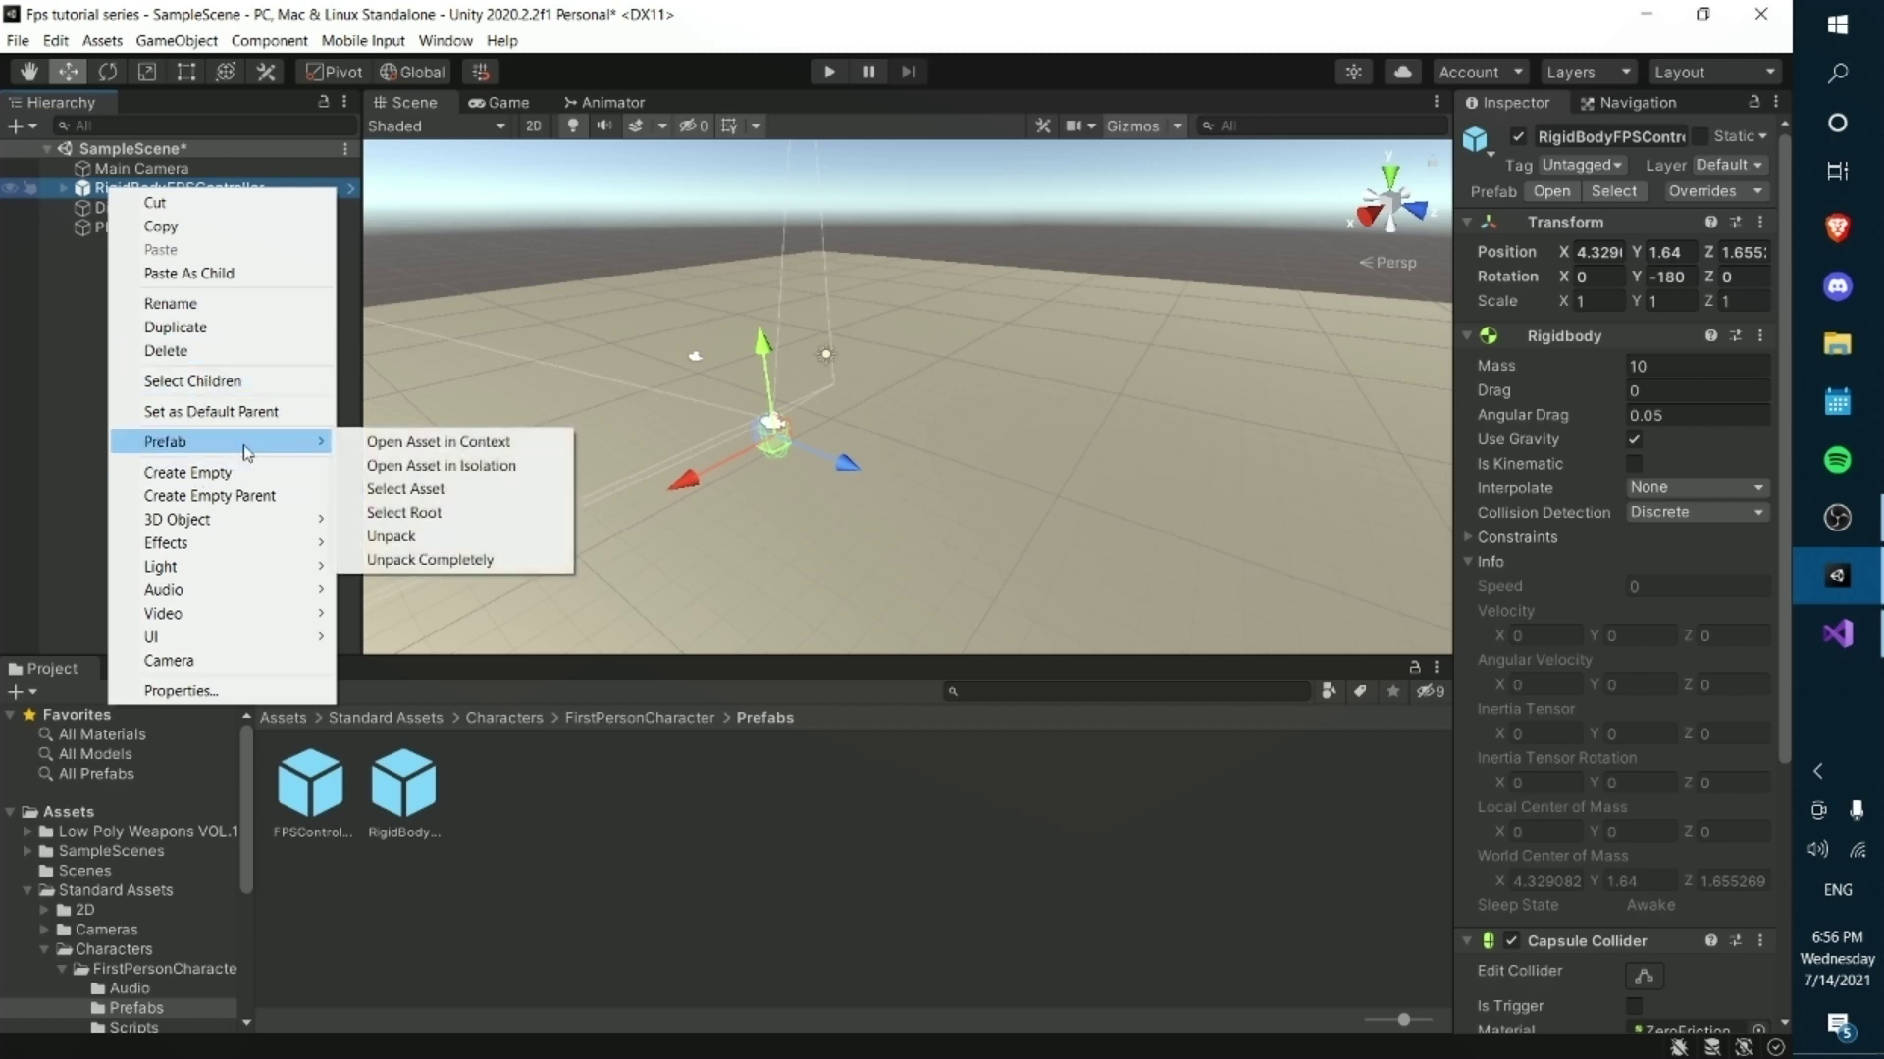
pyautogui.click(432, 559)
pyautogui.moveTo(150, 267); pyautogui.dragTo(176, 380)
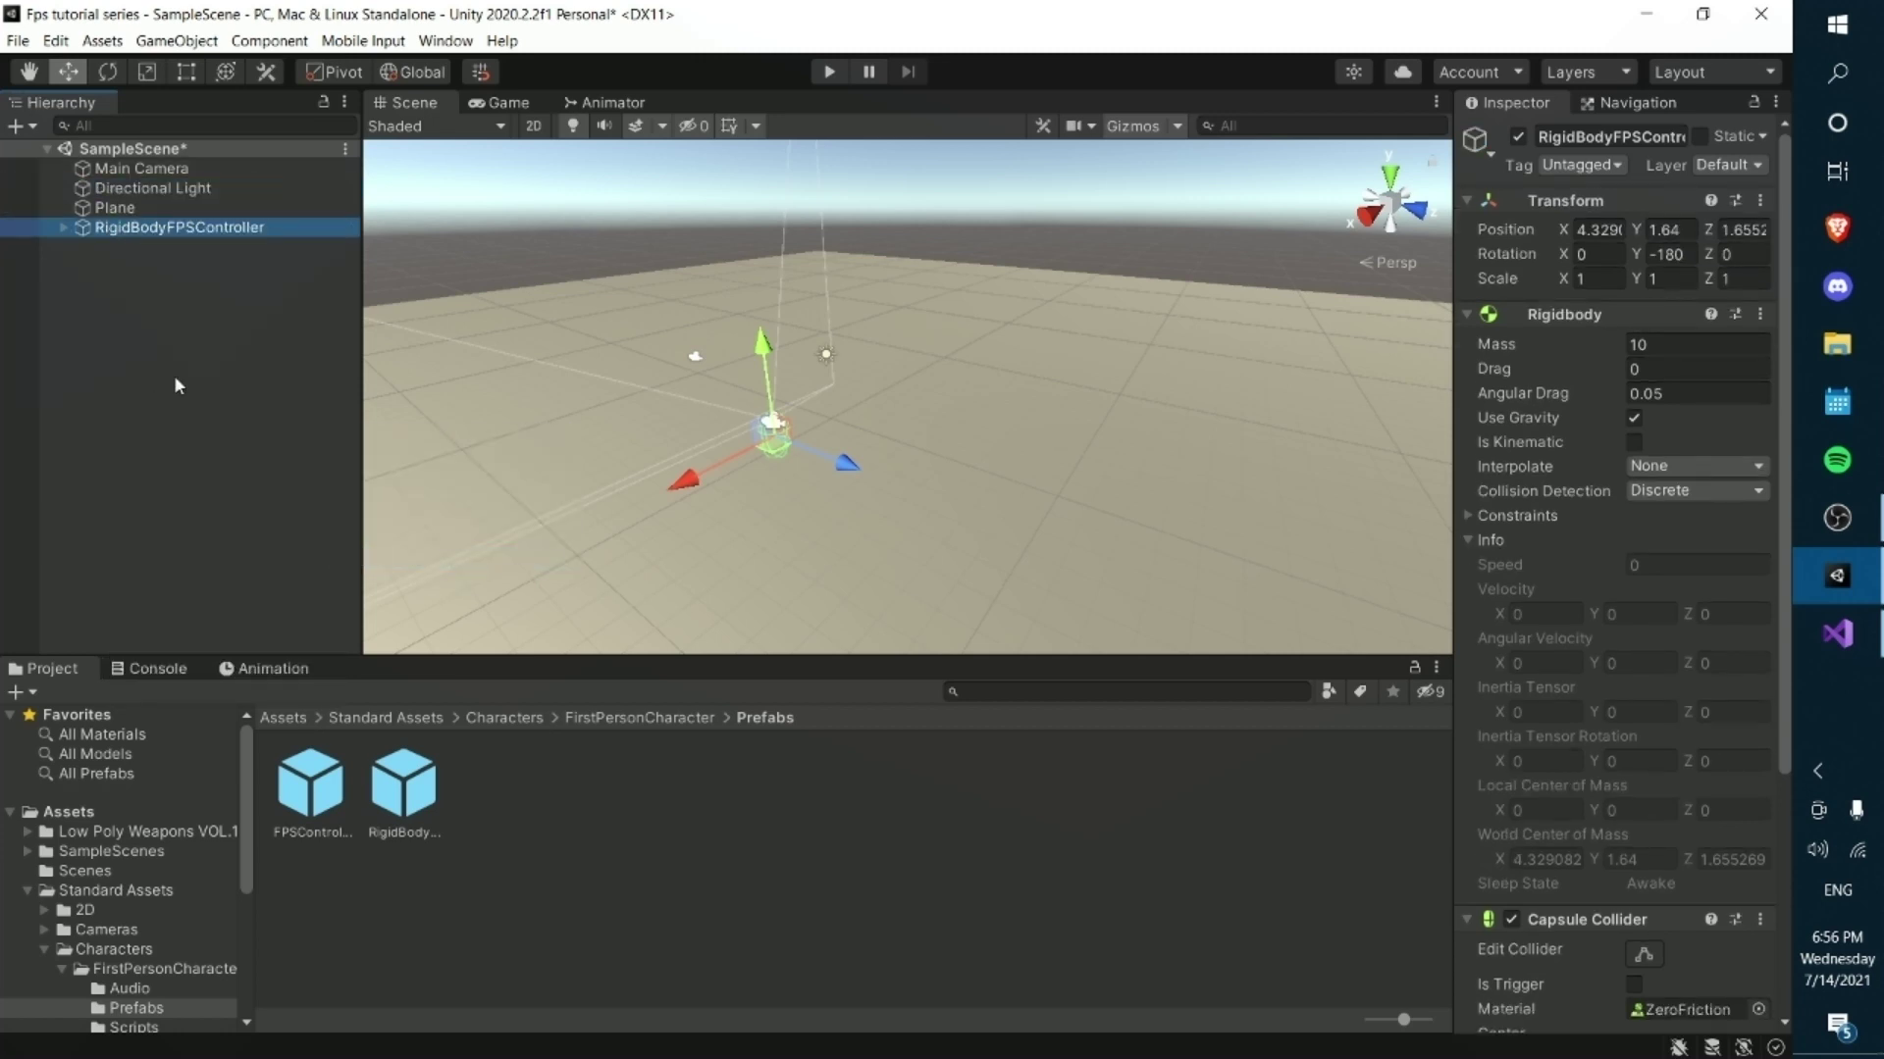
pyautogui.rightClick(136, 246)
pyautogui.click(495, 422)
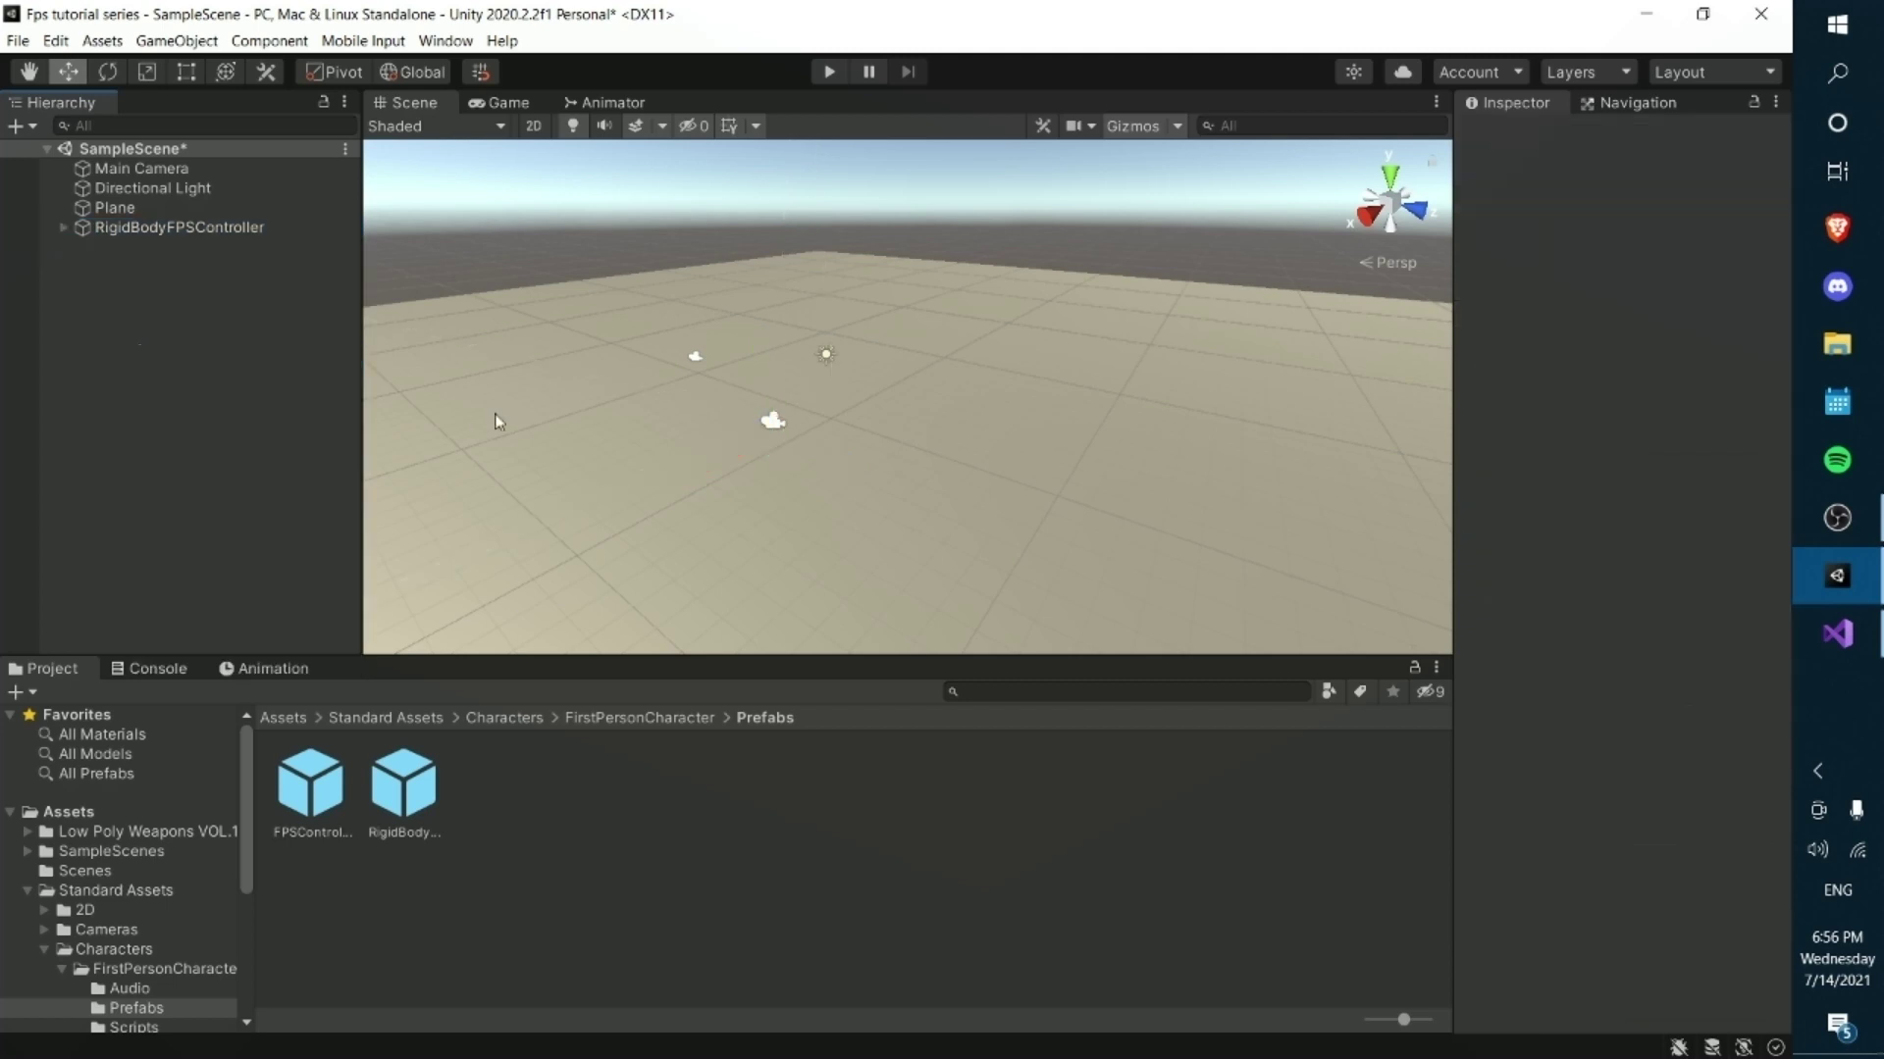
# - Rename the controller to 'Player'
pyautogui.rightClick(212, 228)
pyautogui.click(263, 351)
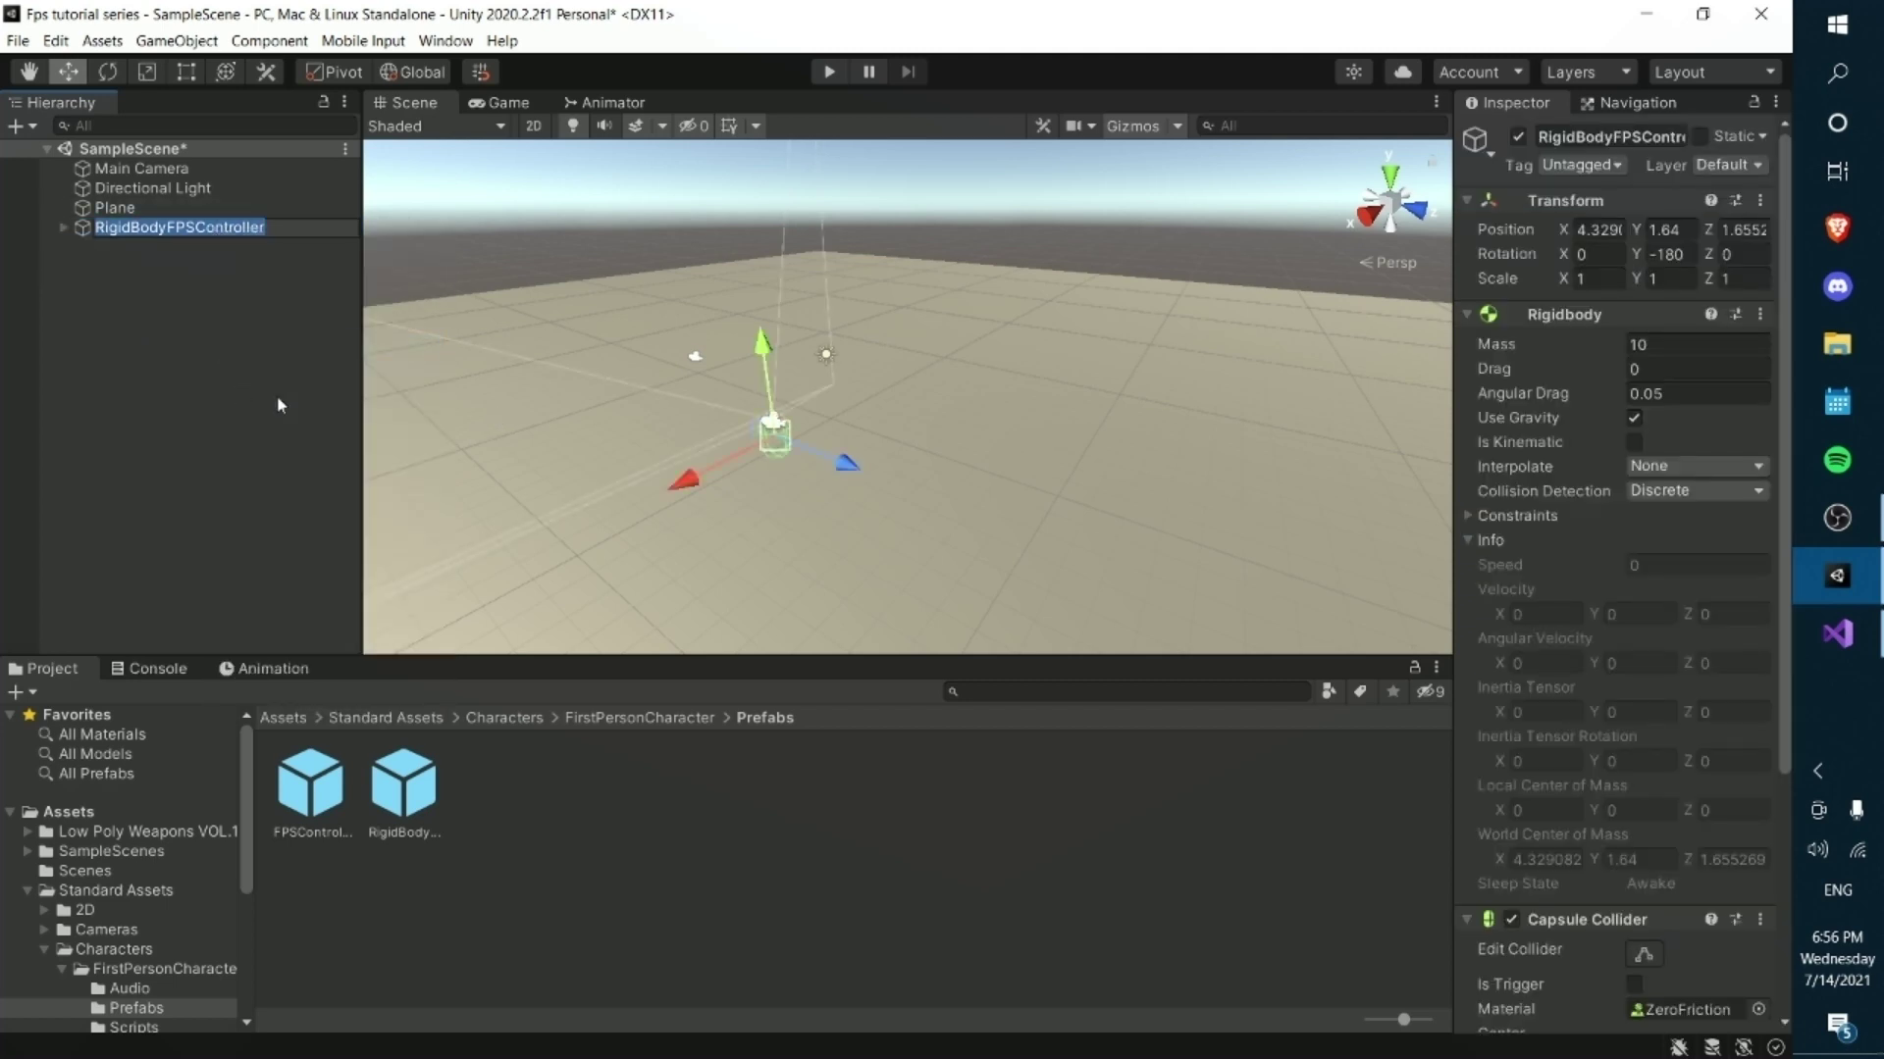
pyautogui.write('Player')
pyautogui.press('Return')
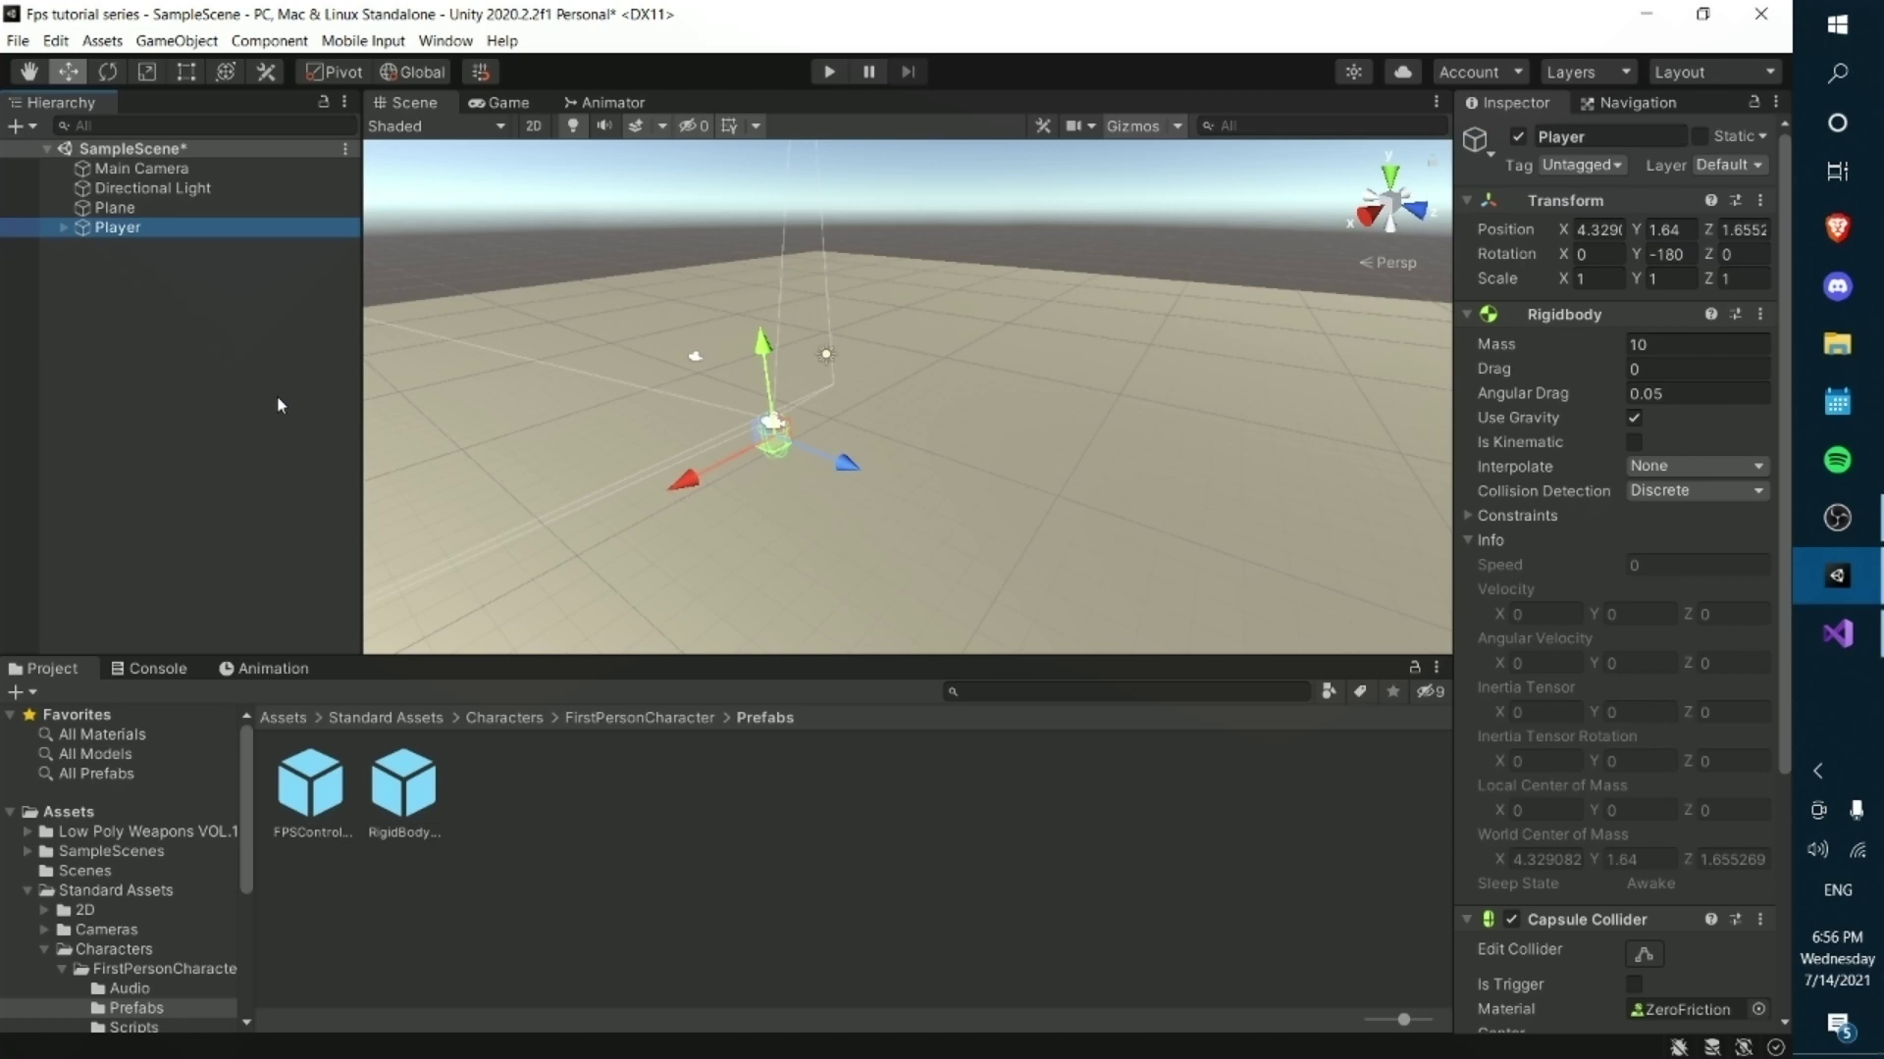
# - Play the scene, walk the Player around with W, then stop play mode
pyautogui.click(830, 71)
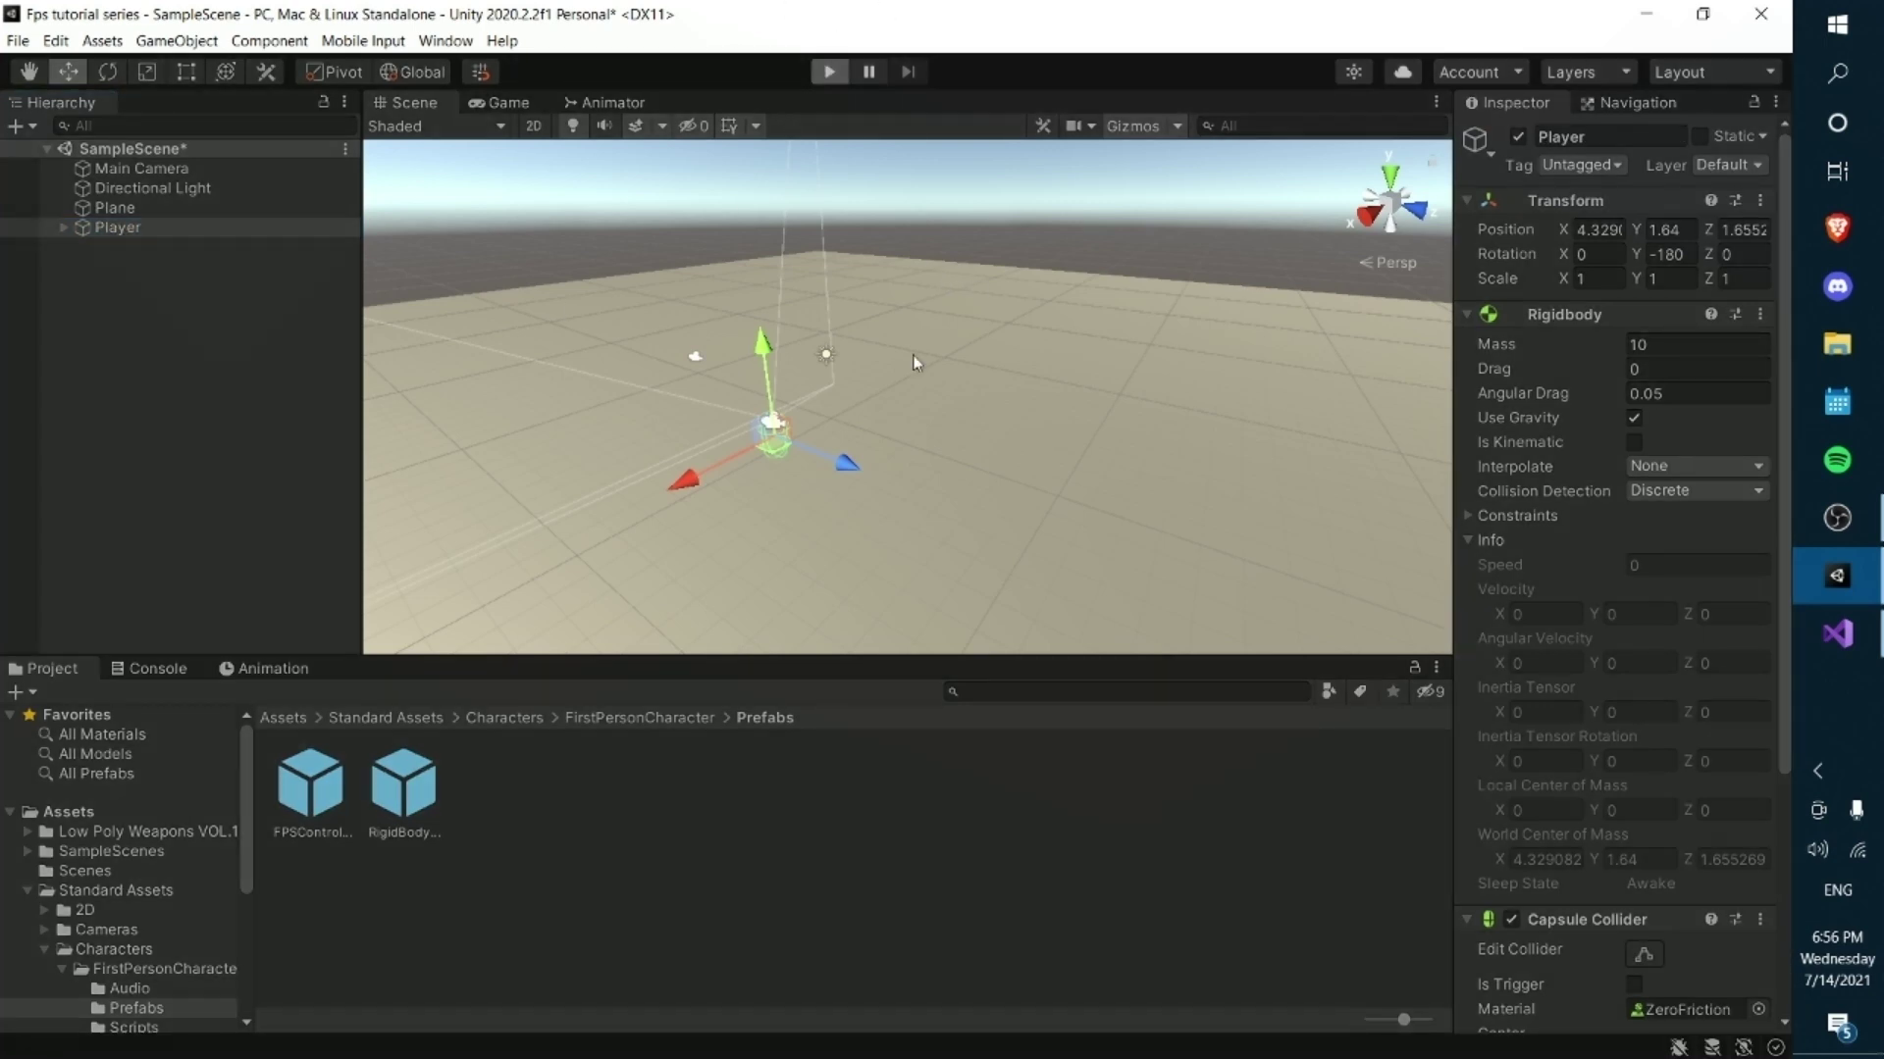
pyautogui.press('w')
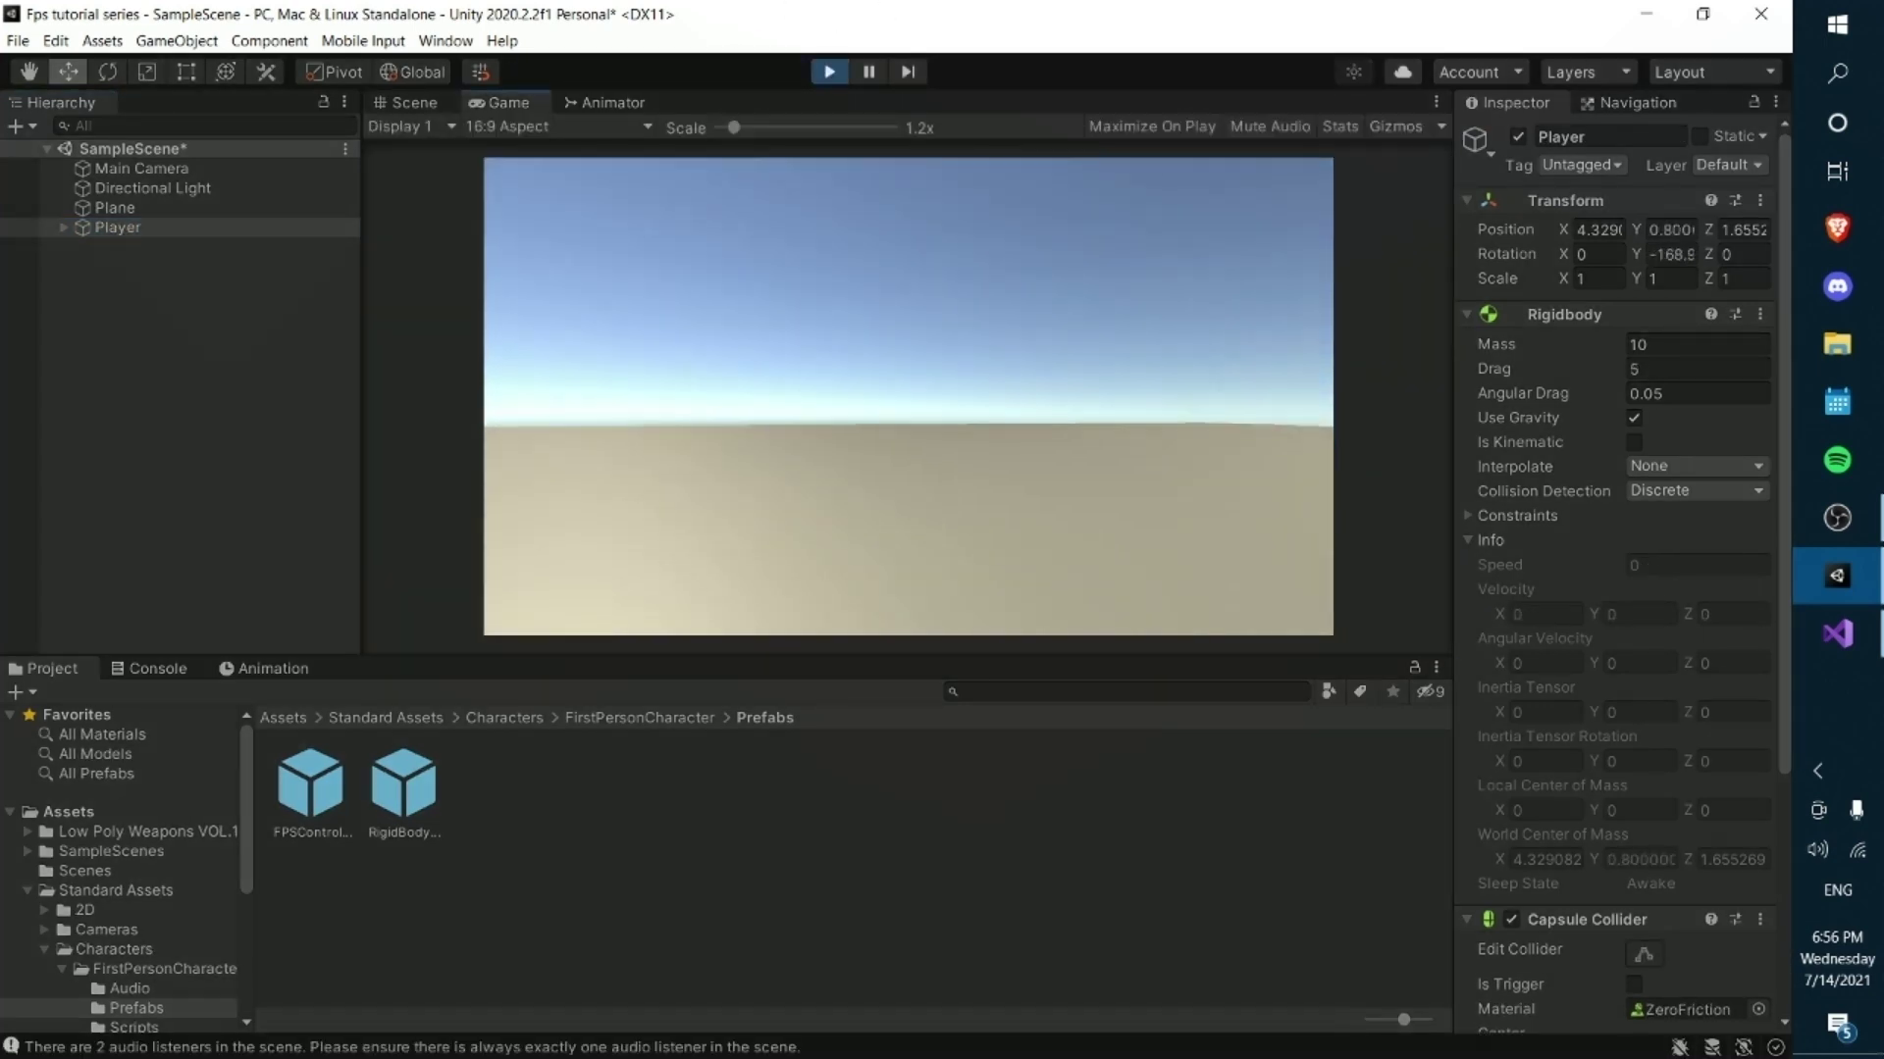
pyautogui.press('w')
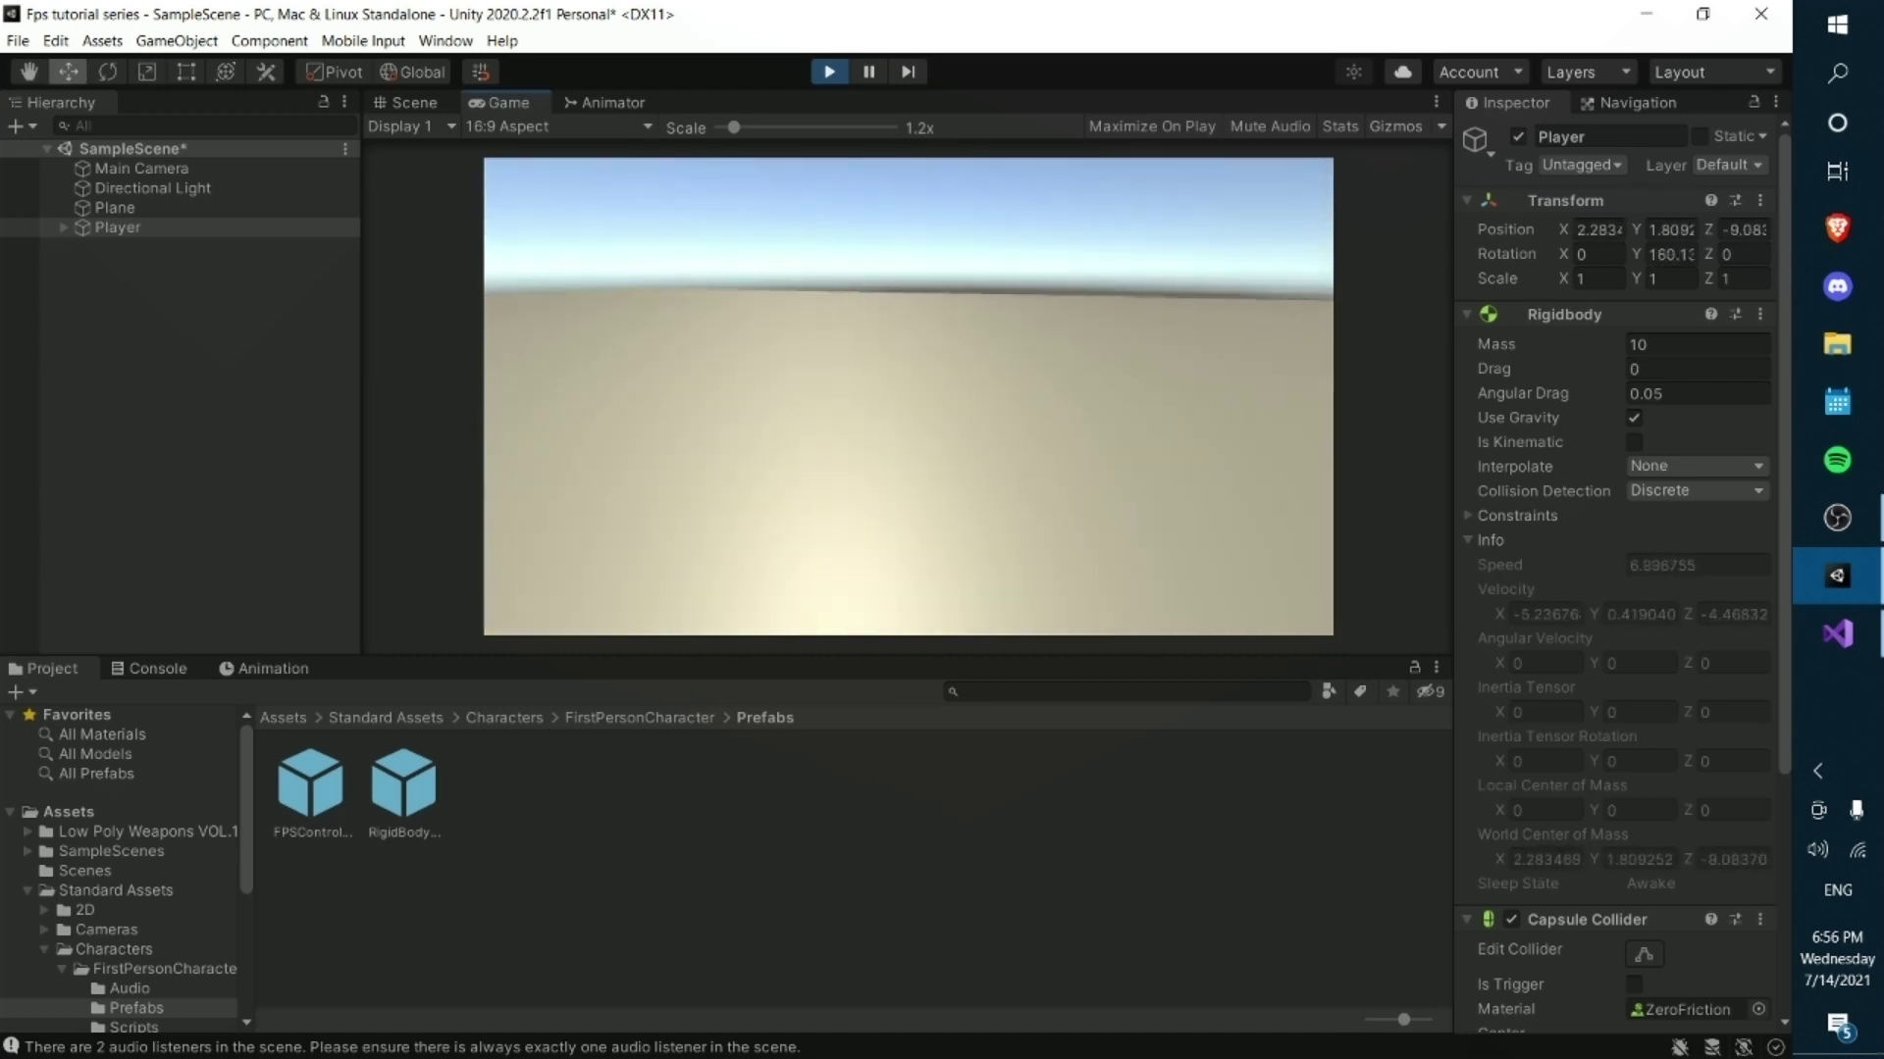
pyautogui.press('w')
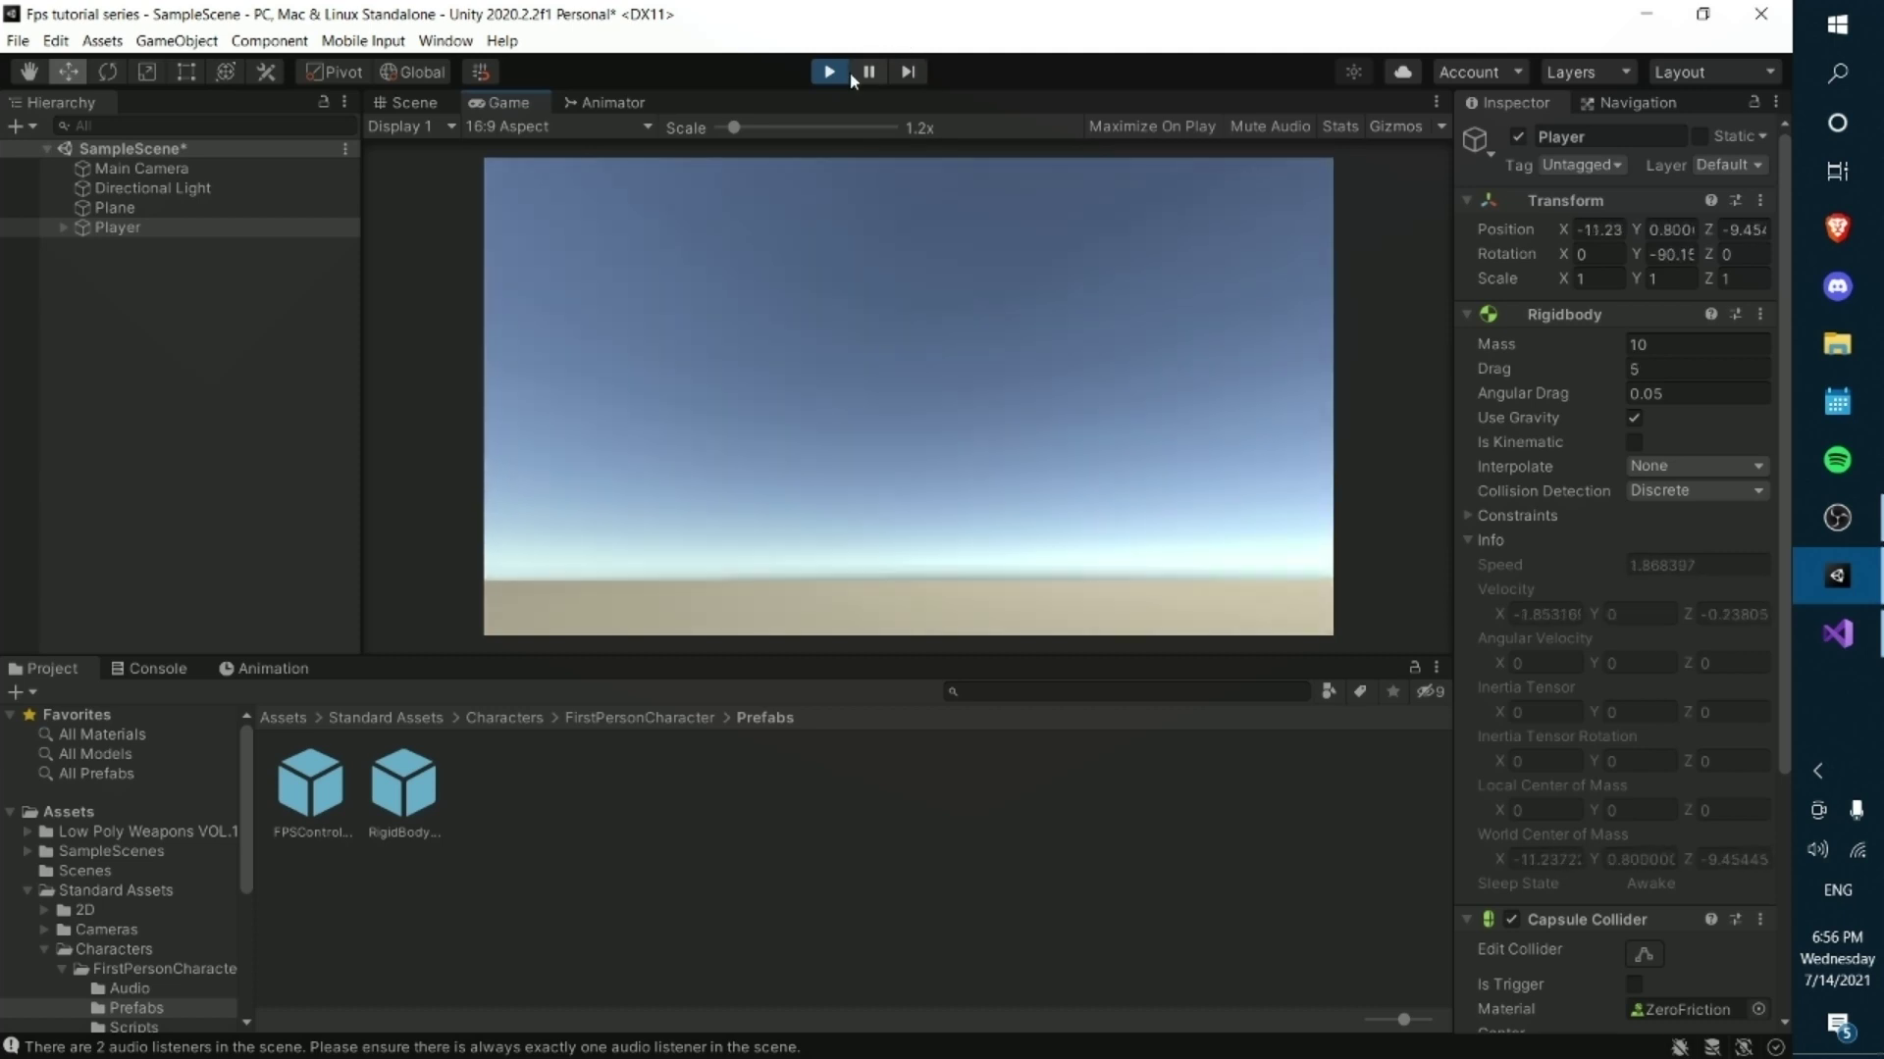
pyautogui.click(832, 72)
pyautogui.click(142, 169)
# - Delete the Main Camera and set the Directional Light intensity to 0.1
pyautogui.rightClick(172, 169)
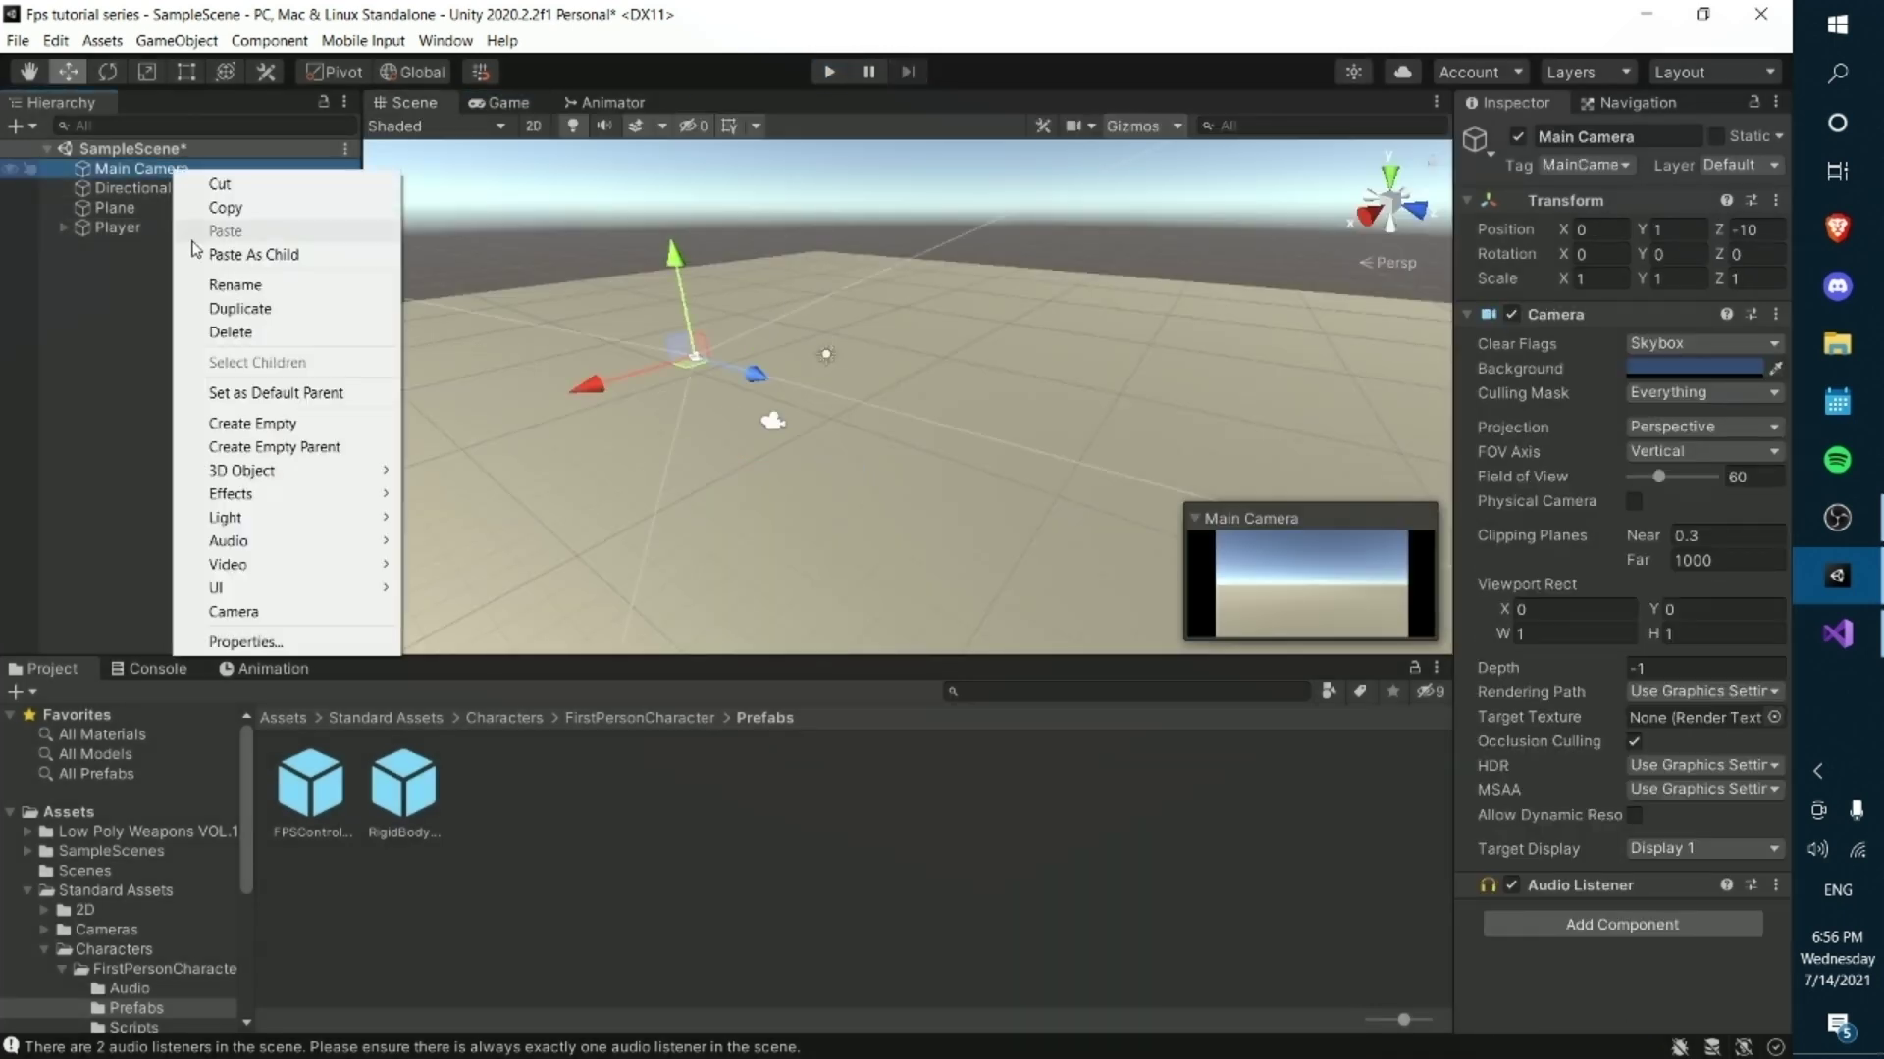
pyautogui.click(231, 332)
pyautogui.click(128, 169)
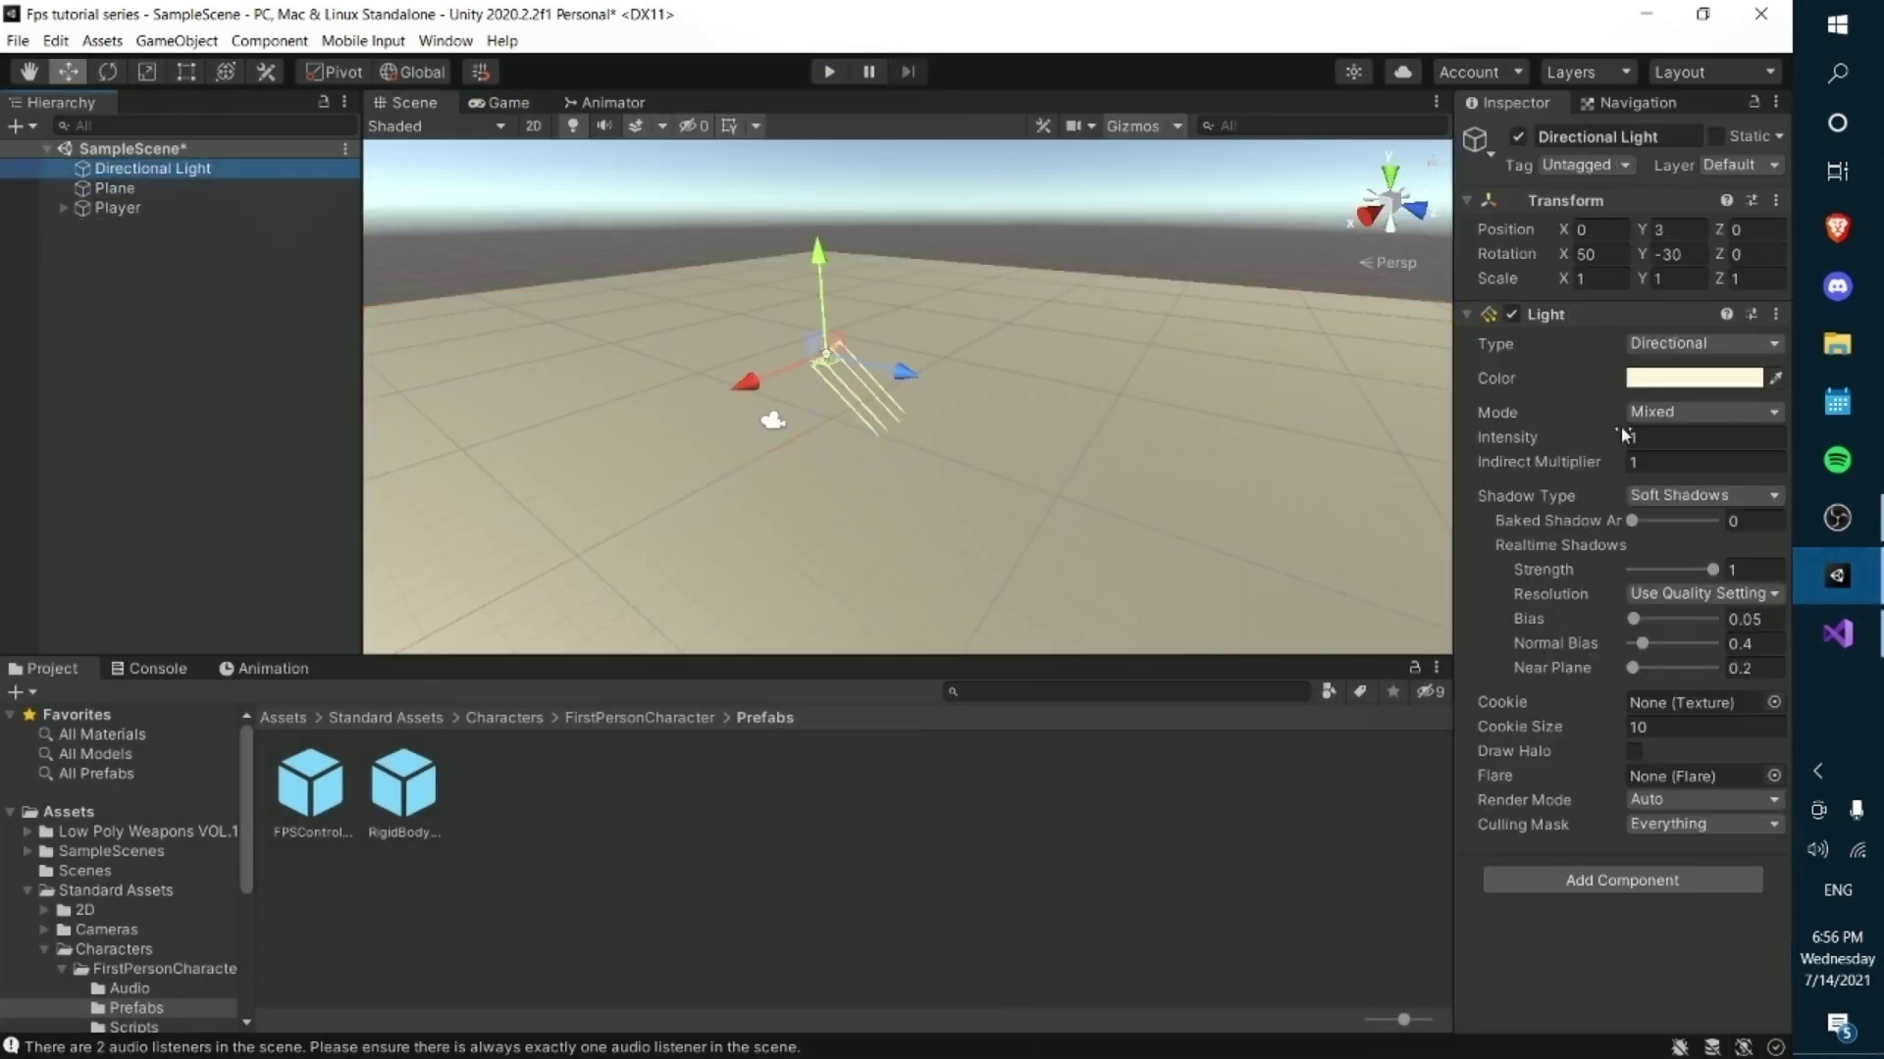
pyautogui.click(1665, 457)
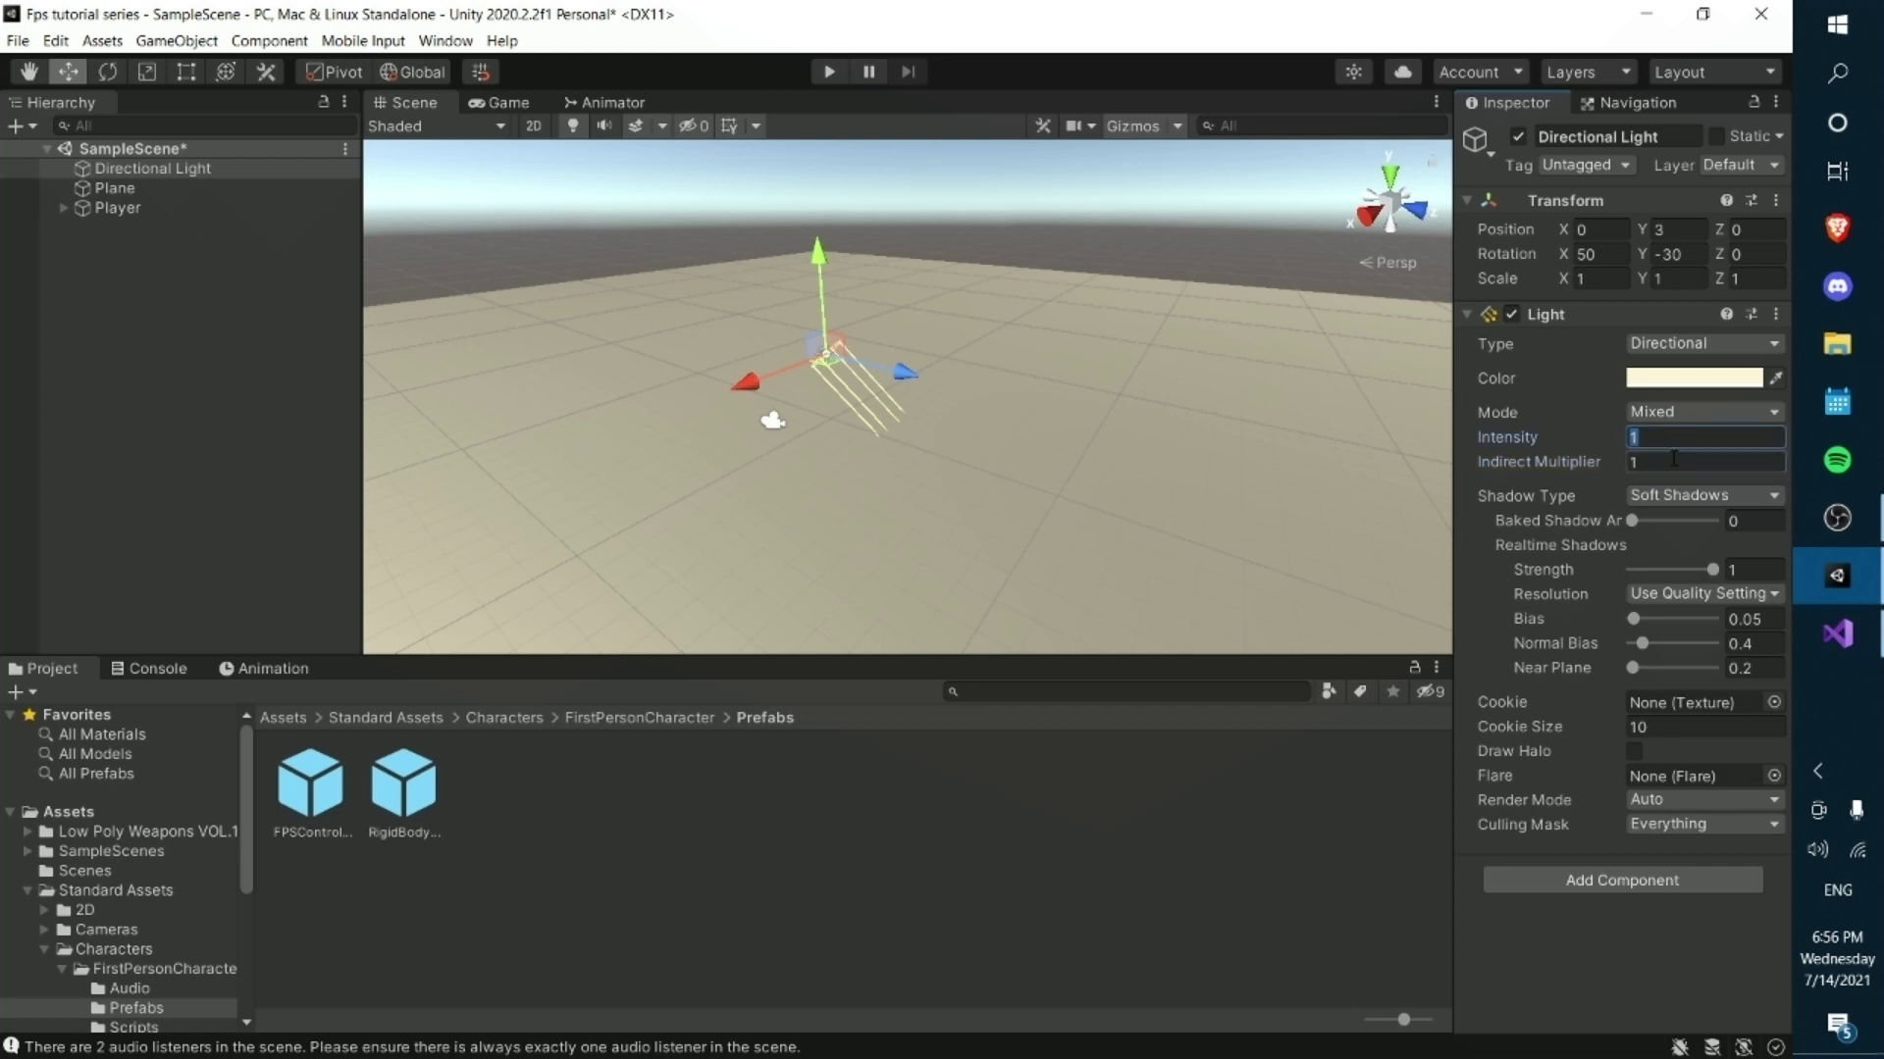
pyautogui.write('0.1')
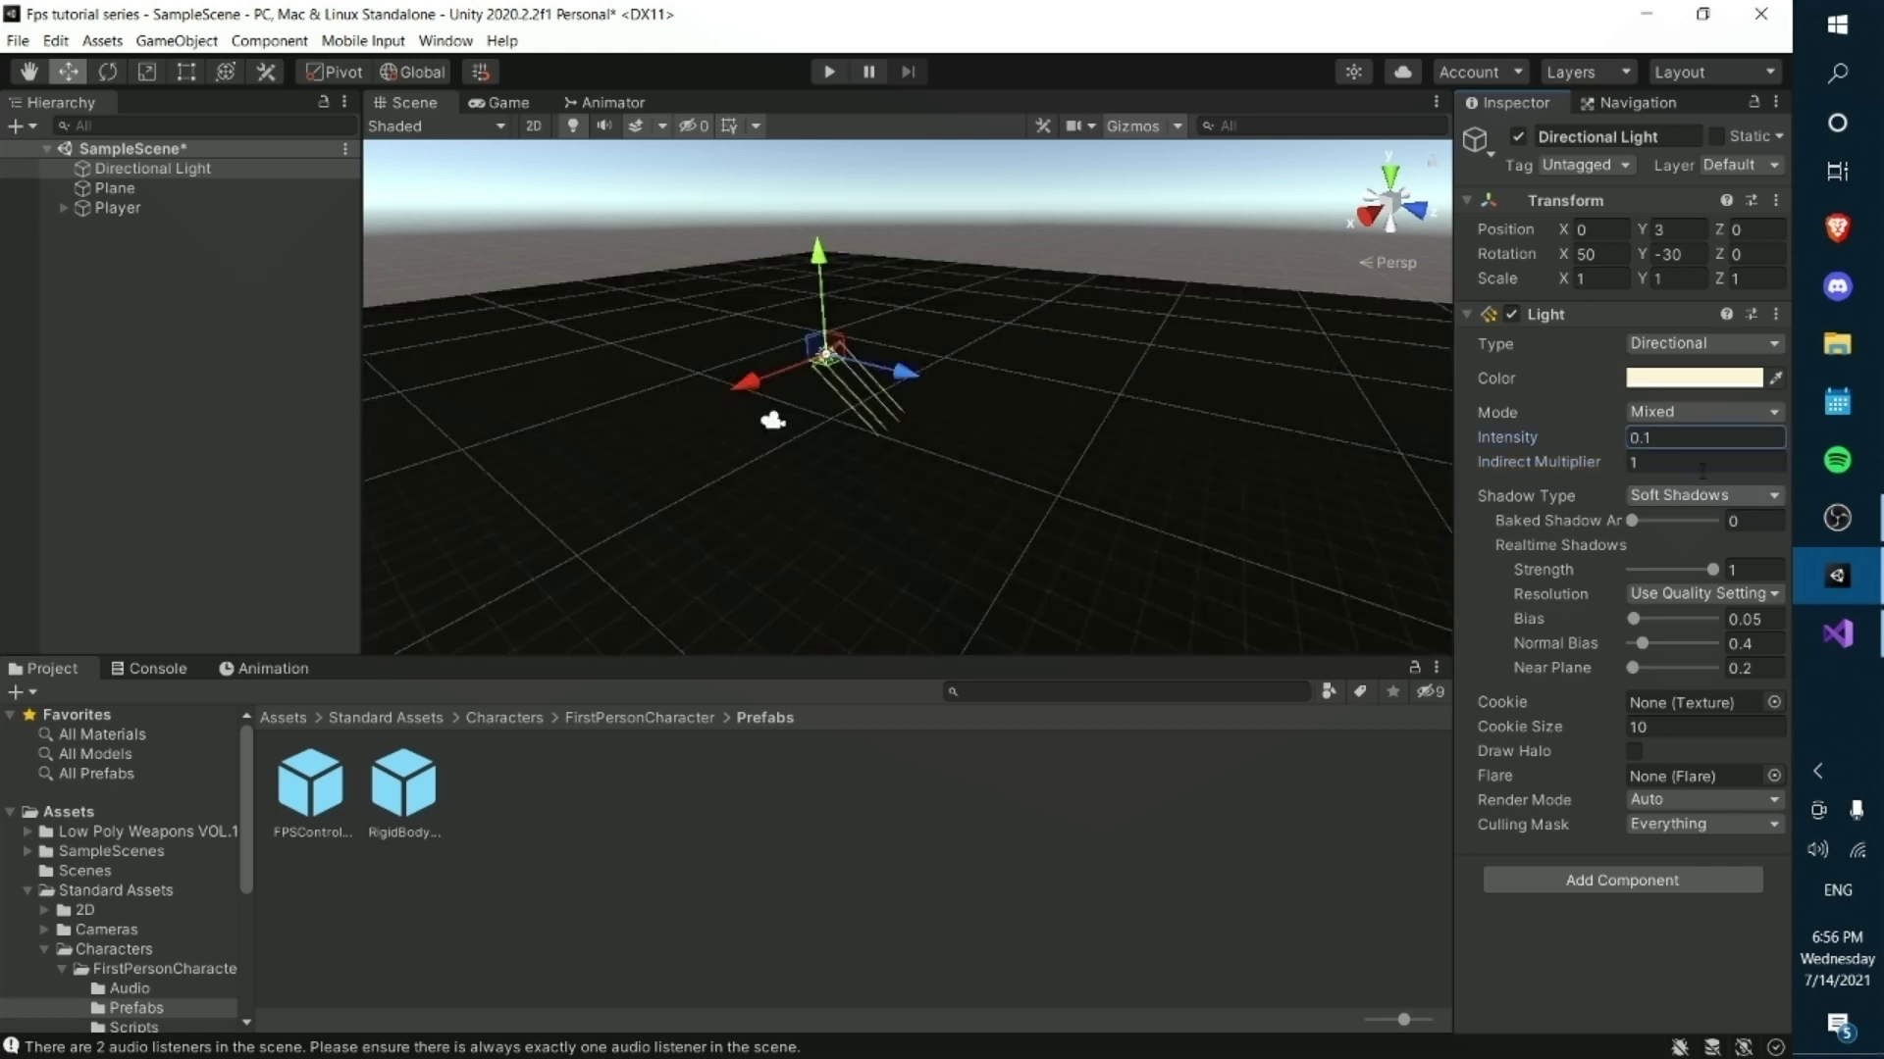
pyautogui.click(1692, 412)
pyautogui.click(1692, 412)
pyautogui.click(1693, 412)
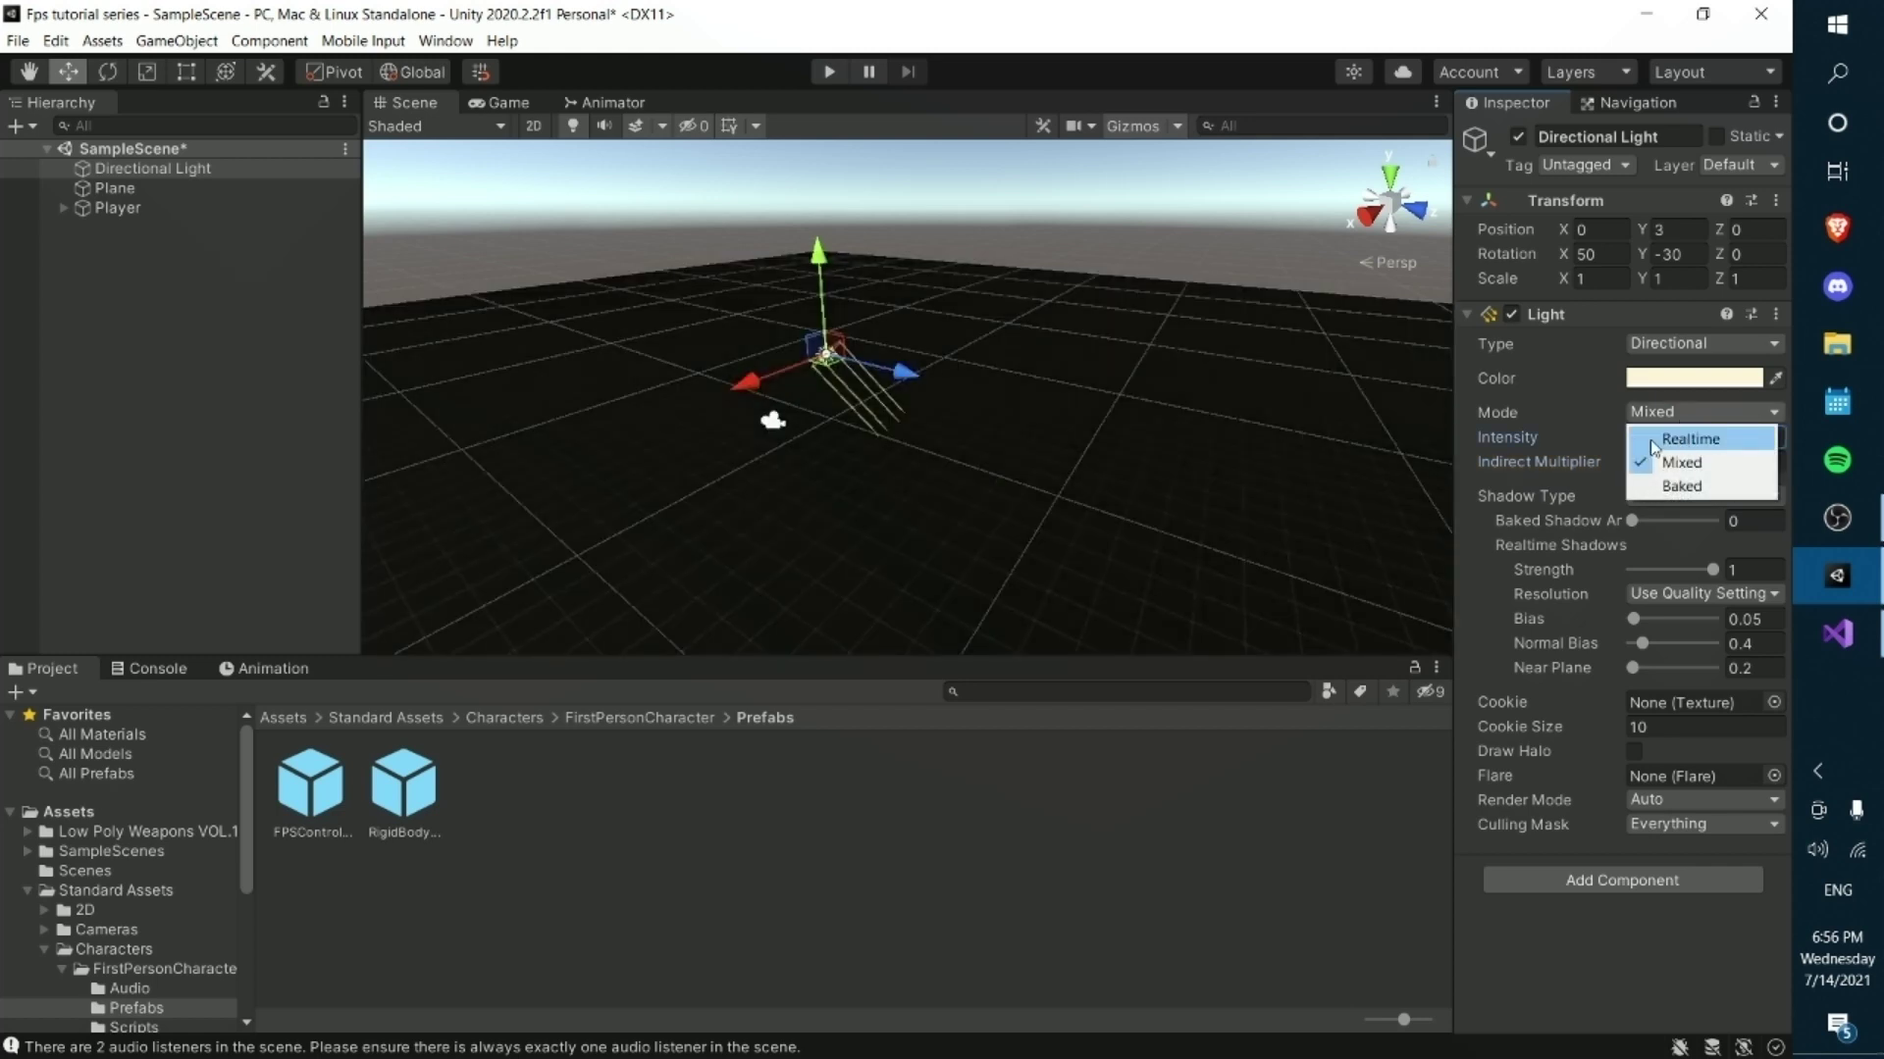